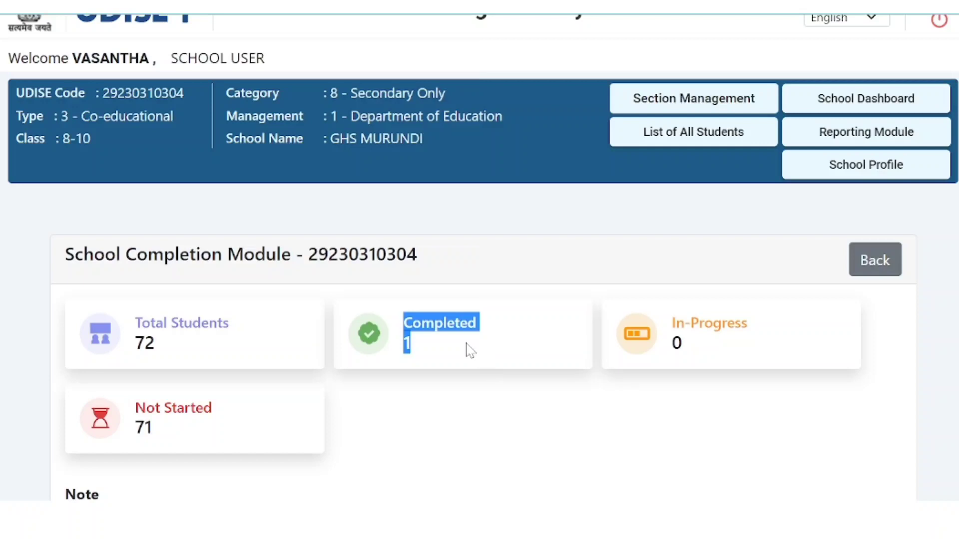
Step: Highlight the Completed count of 1 and the In-Progress count of 0
{"action": "left_click", "coordinate": [468, 351]}
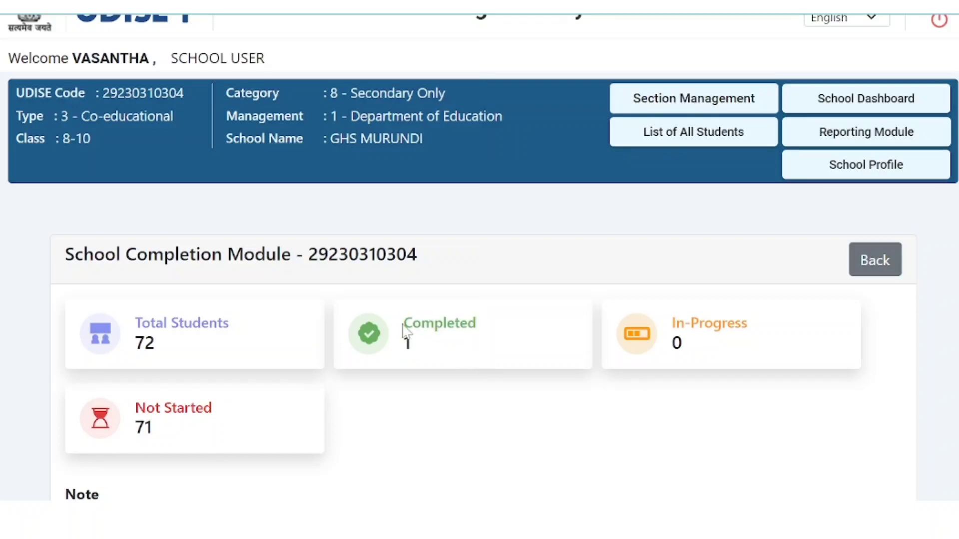
{"action": "left_click_drag", "start_coordinate": [404, 330], "coordinate": [424, 357]}
{"action": "left_click", "coordinate": [435, 364]}
{"action": "left_click_drag", "start_coordinate": [671, 320], "coordinate": [689, 354]}
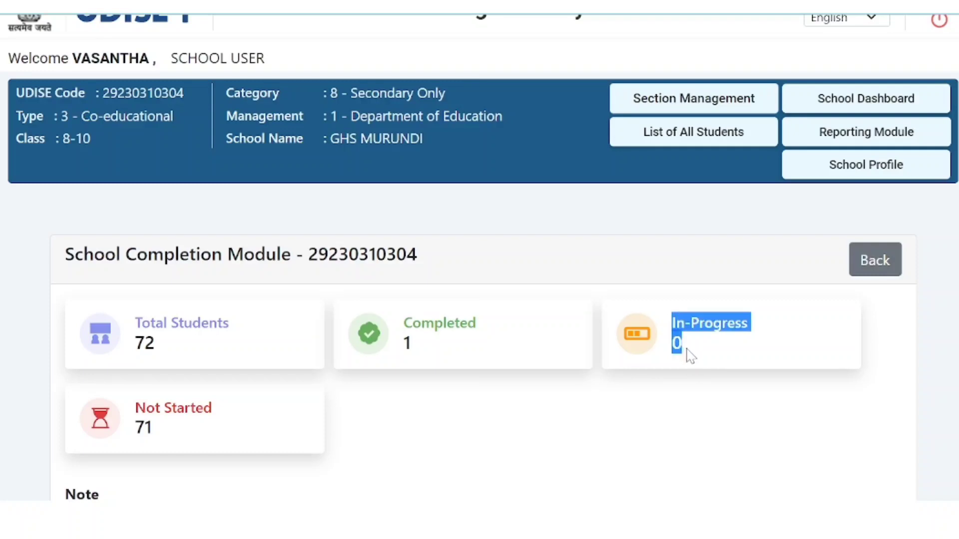
{"action": "left_click", "coordinate": [693, 356]}
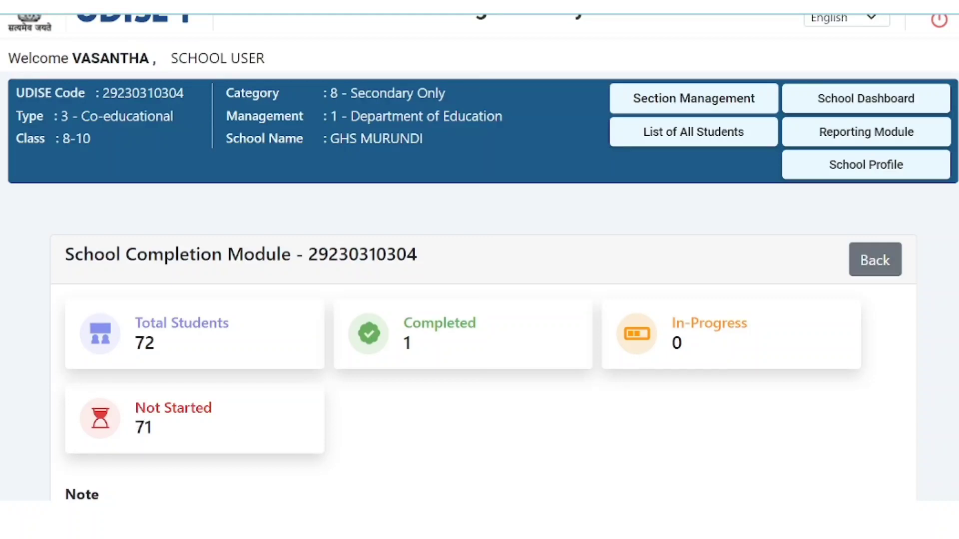
Step: Highlight the Not Started label, then go back to School Details – Grade Wise
{"action": "left_click_drag", "start_coordinate": [134, 408], "coordinate": [220, 422]}
{"action": "scroll", "coordinate": [261, 475], "scroll_direction": "down", "scroll_amount": 2}
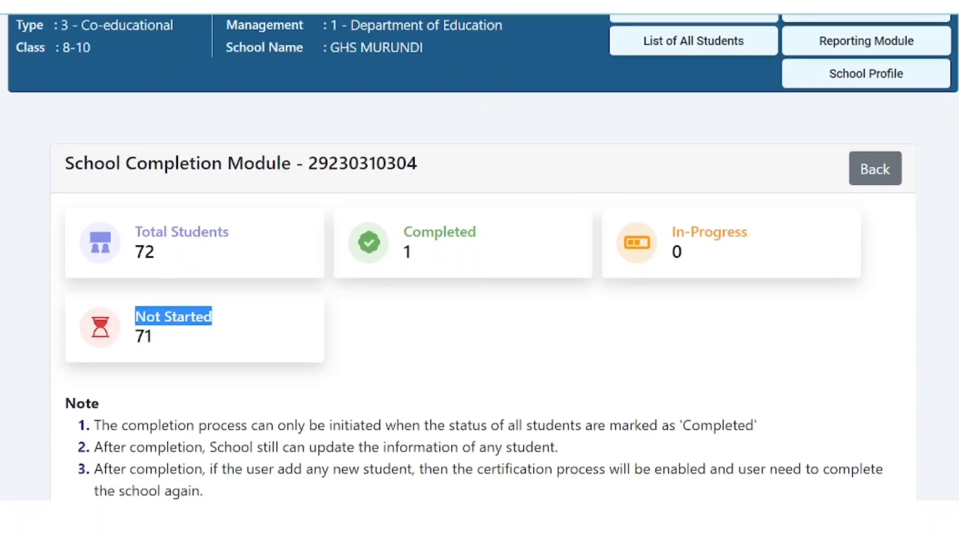
{"action": "left_click", "coordinate": [877, 175]}
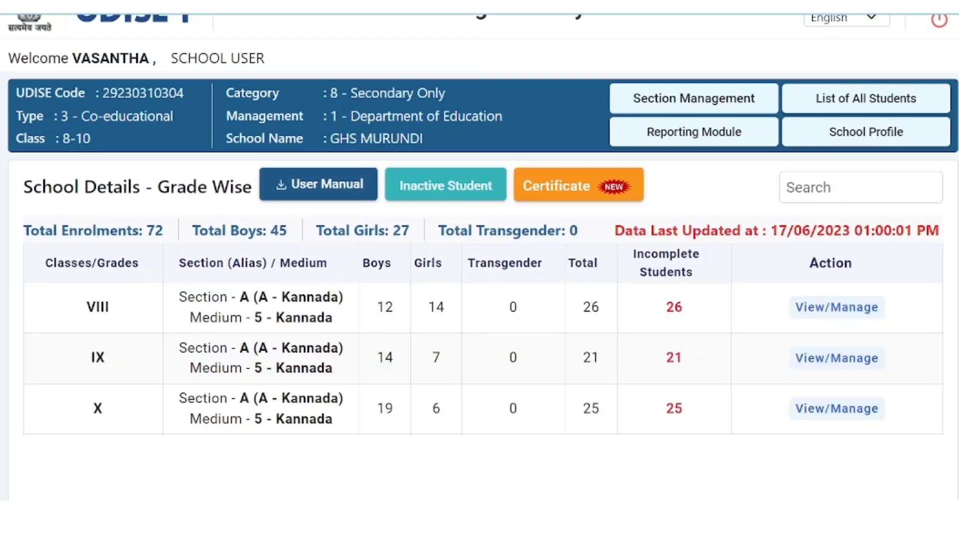
Step: Open the School Profile and review it down to the Essential fields for SDMS Entry heading
{"action": "left_click", "coordinate": [883, 135]}
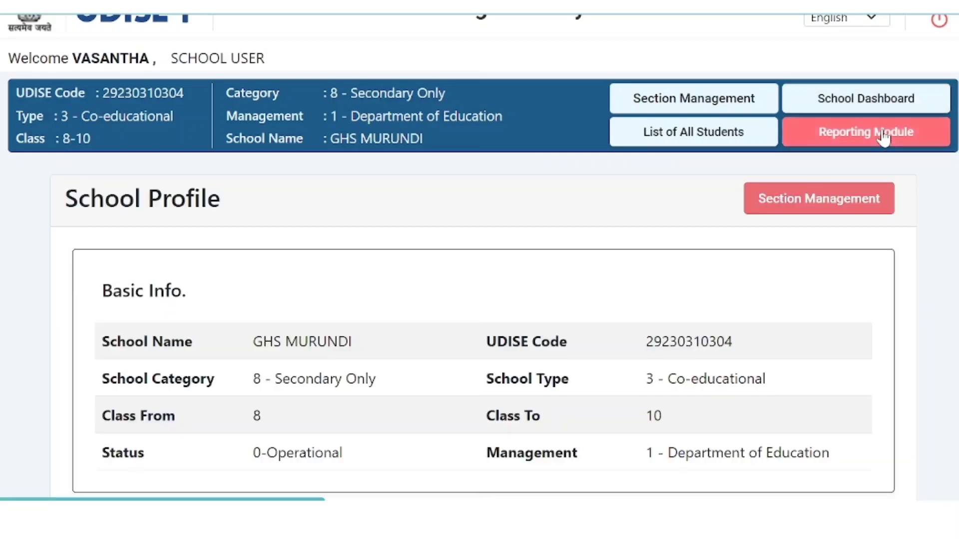
{"action": "scroll", "coordinate": [525, 344], "scroll_direction": "down", "scroll_amount": 4}
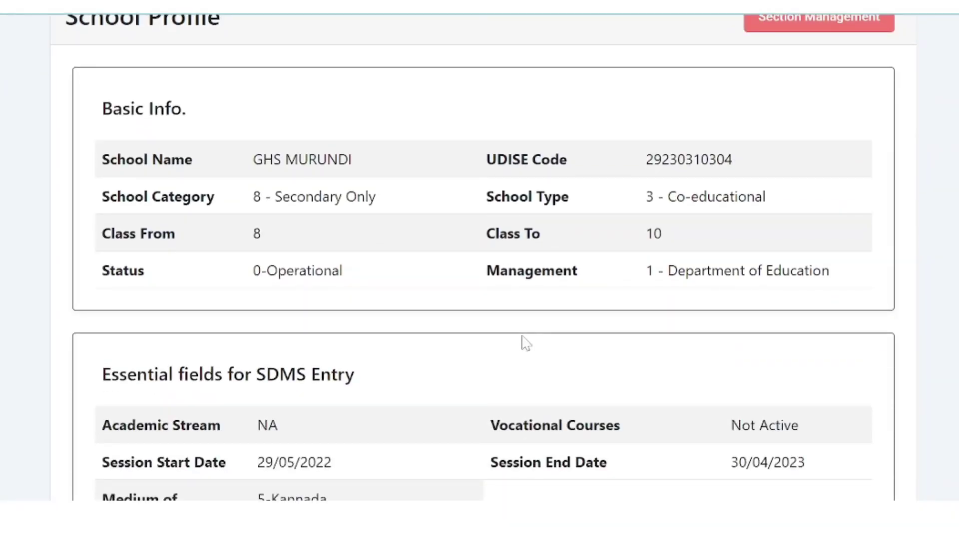
{"action": "left_click_drag", "start_coordinate": [101, 111], "coordinate": [202, 117]}
{"action": "scroll", "coordinate": [242, 306], "scroll_direction": "down", "scroll_amount": 3}
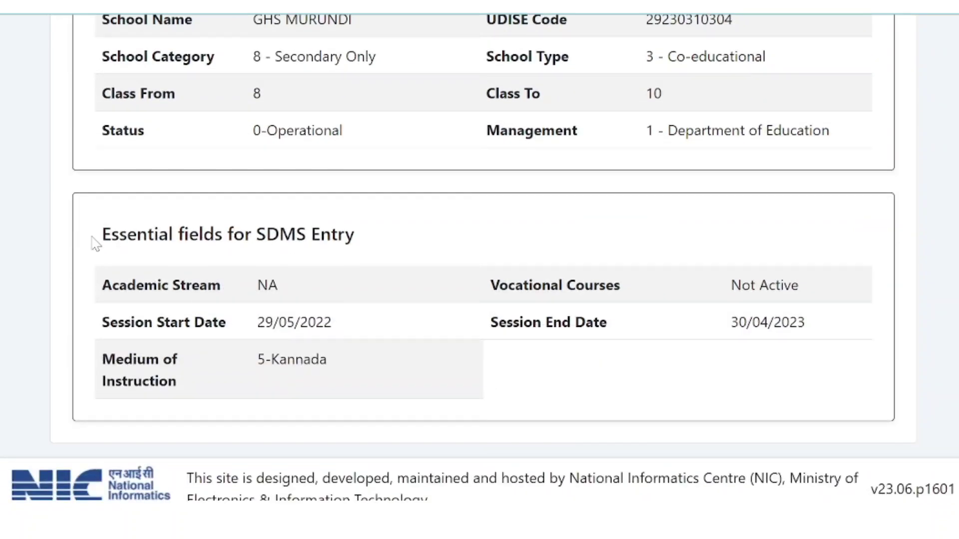
{"action": "left_click_drag", "start_coordinate": [91, 237], "coordinate": [370, 258]}
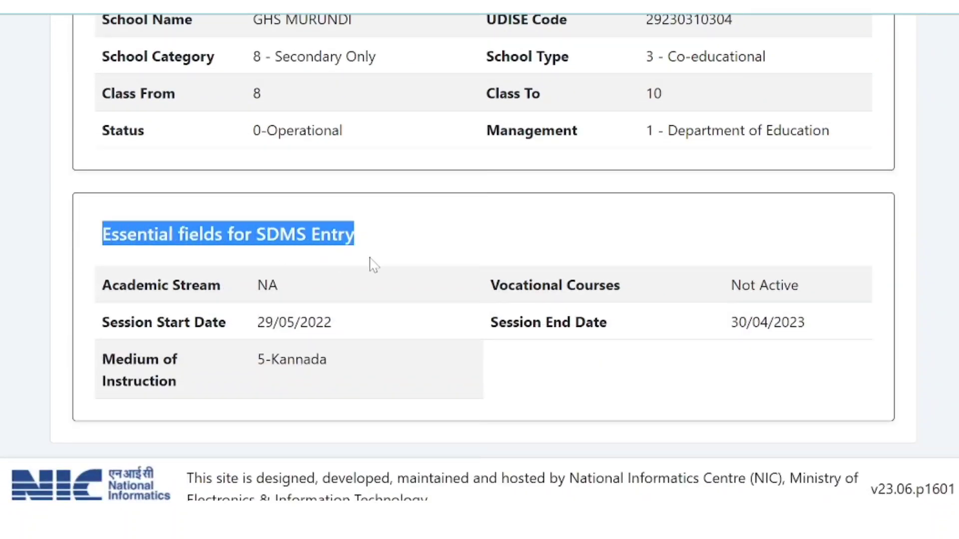
{"action": "scroll", "coordinate": [480, 344], "scroll_direction": "up", "scroll_amount": 5}
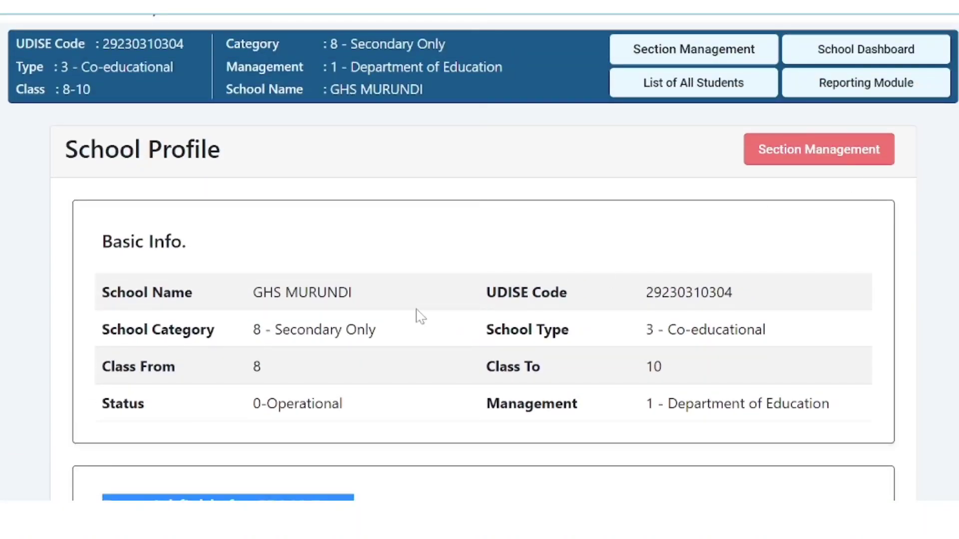
{"action": "scroll", "coordinate": [420, 300], "scroll_direction": "up", "scroll_amount": 2}
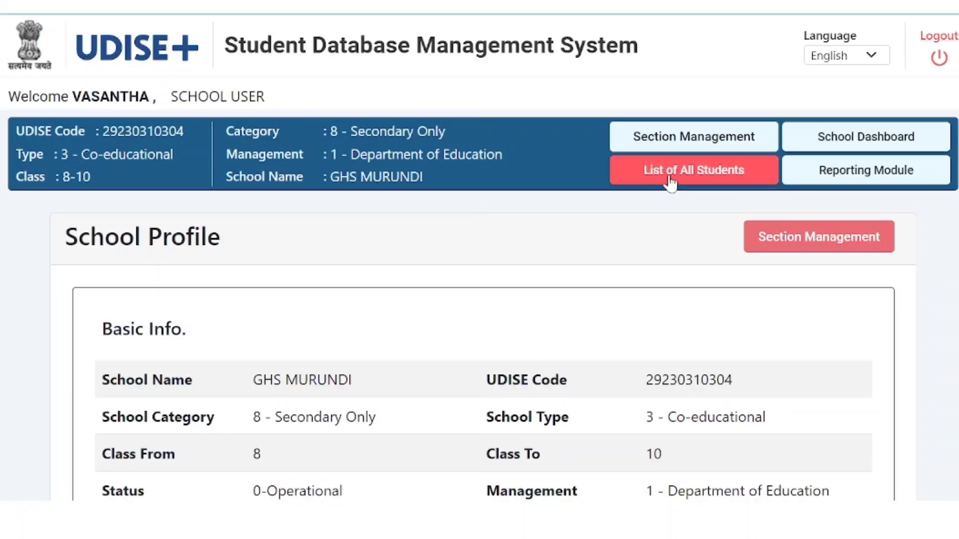
Step: Open List of All Students and scroll through the 72 student rows and back up
{"action": "left_click", "coordinate": [699, 181]}
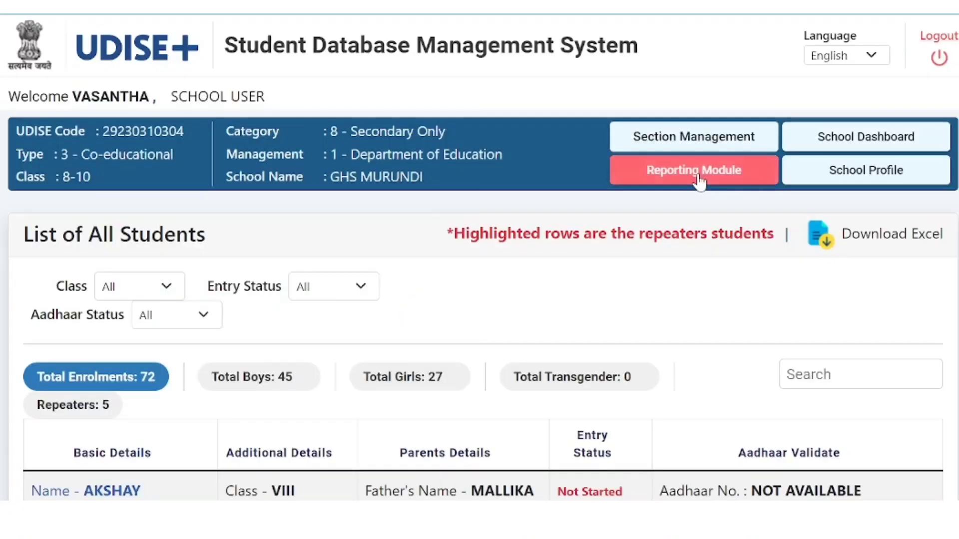
{"action": "scroll", "coordinate": [385, 327], "scroll_direction": "down", "scroll_amount": 2}
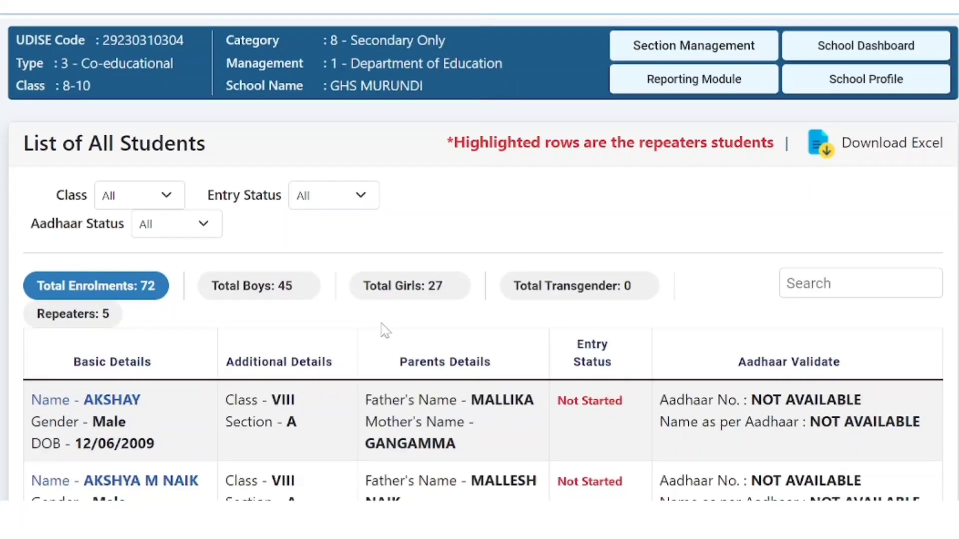
{"action": "scroll", "coordinate": [385, 330], "scroll_direction": "down", "scroll_amount": 10}
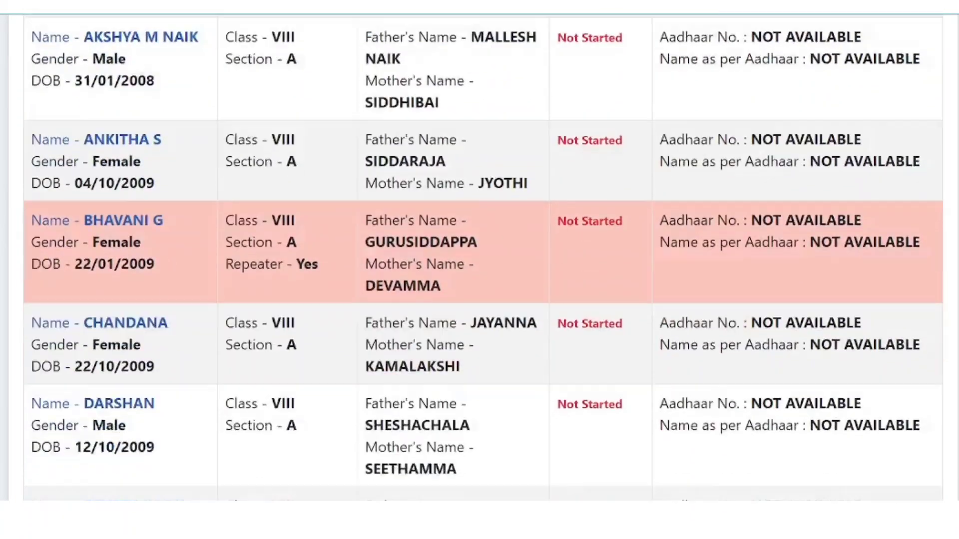
{"action": "scroll", "coordinate": [480, 258], "scroll_direction": "down", "scroll_amount": 15}
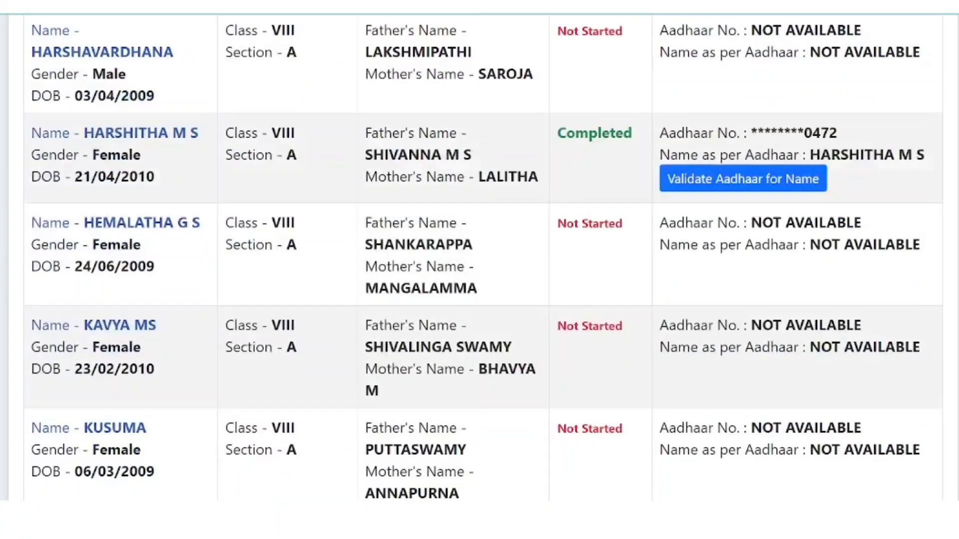
{"action": "scroll", "coordinate": [480, 258], "scroll_direction": "down", "scroll_amount": 18}
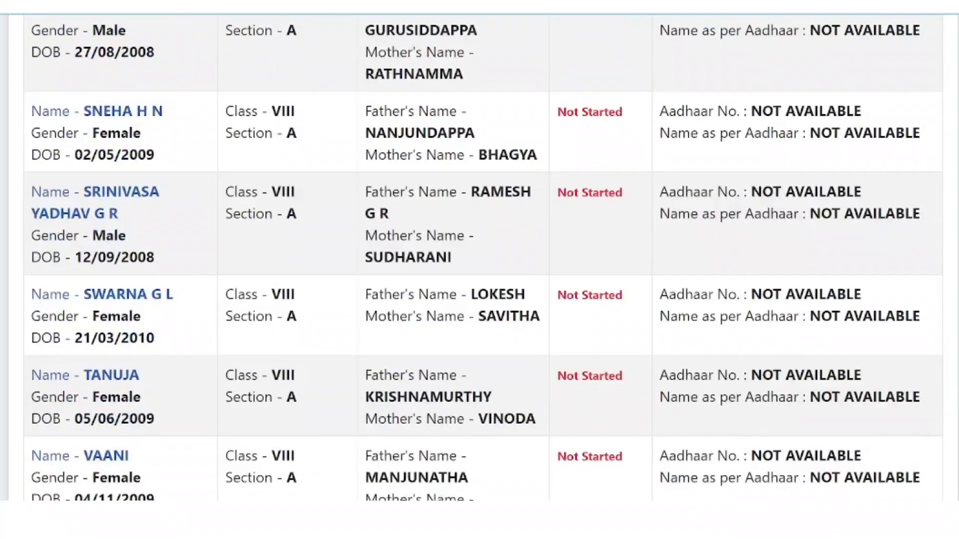
{"action": "scroll", "coordinate": [480, 258], "scroll_direction": "down", "scroll_amount": 14}
{"action": "scroll", "coordinate": [480, 258], "scroll_direction": "up", "scroll_amount": 9}
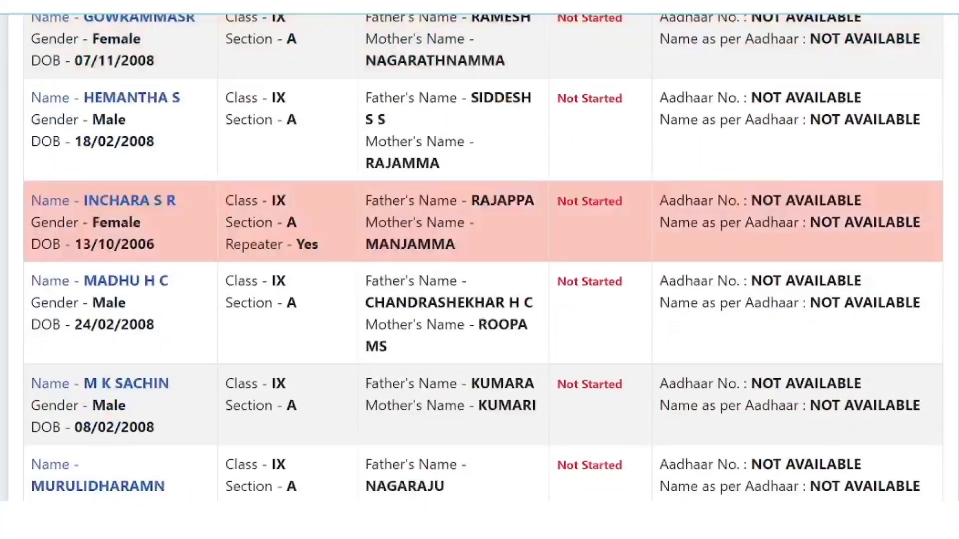
{"action": "scroll", "coordinate": [480, 258], "scroll_direction": "up", "scroll_amount": 20}
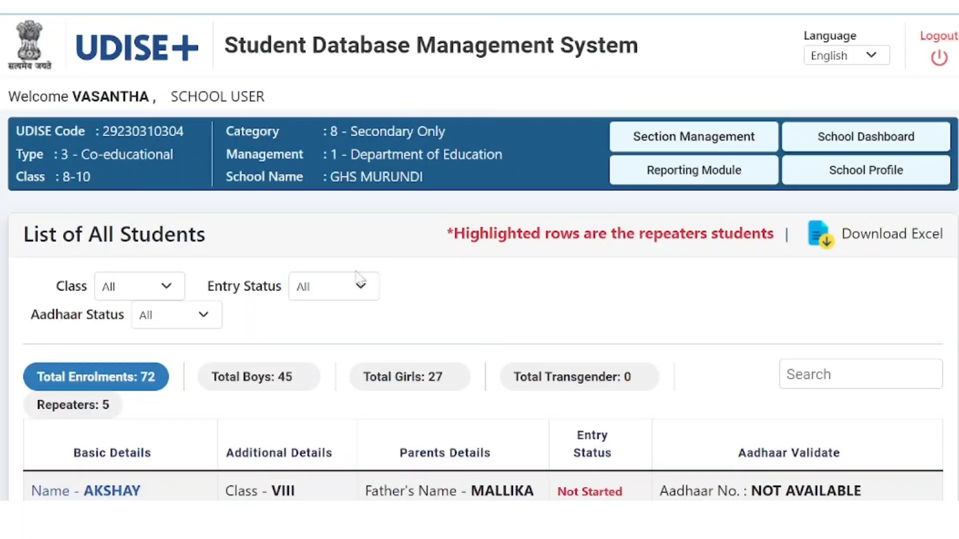
Step: Open Section Management, dismiss the School Information notice, and highlight Total Enrolments 72 and the Kannada medium
{"action": "left_click", "coordinate": [673, 141]}
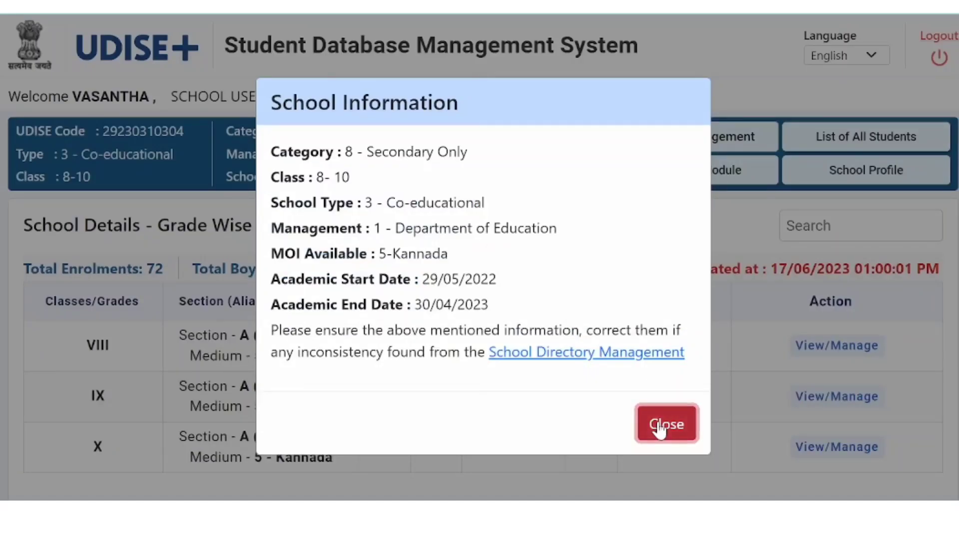
{"action": "left_click", "coordinate": [657, 413]}
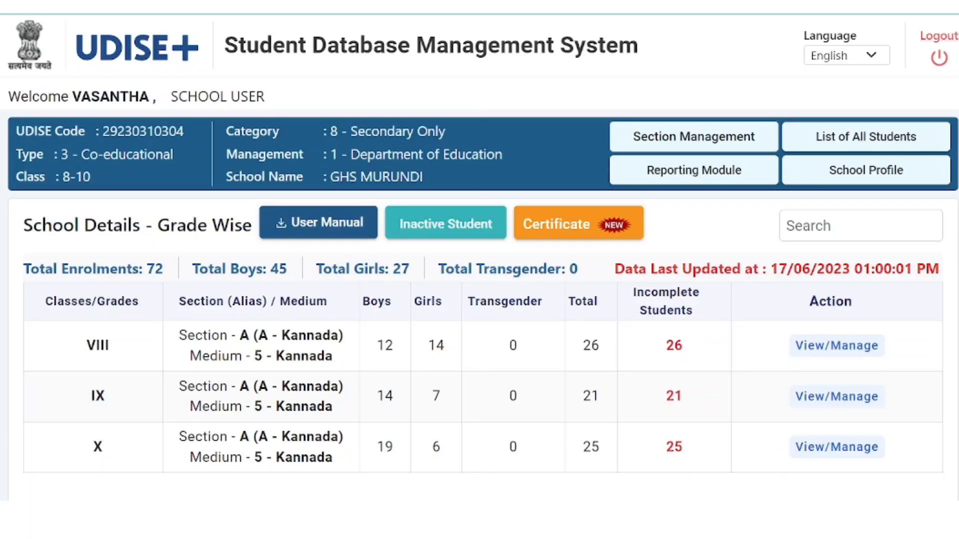
{"action": "left_click_drag", "start_coordinate": [24, 269], "coordinate": [578, 269]}
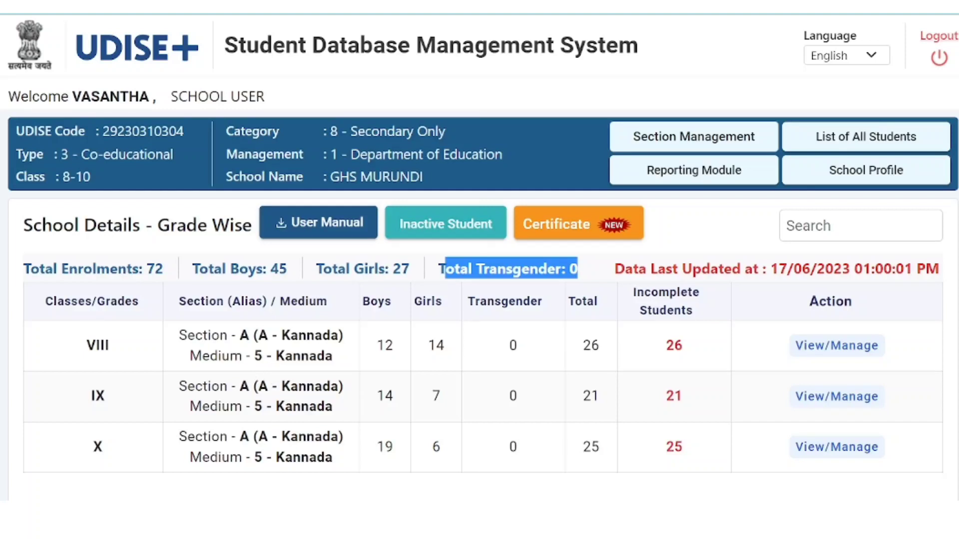
{"action": "left_click_drag", "start_coordinate": [282, 335], "coordinate": [344, 335]}
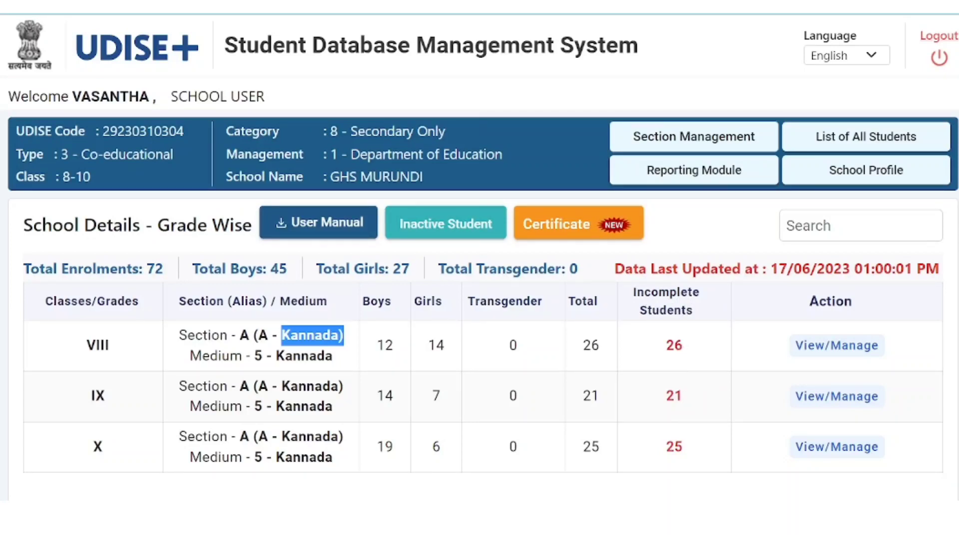
{"action": "double_click", "coordinate": [856, 303]}
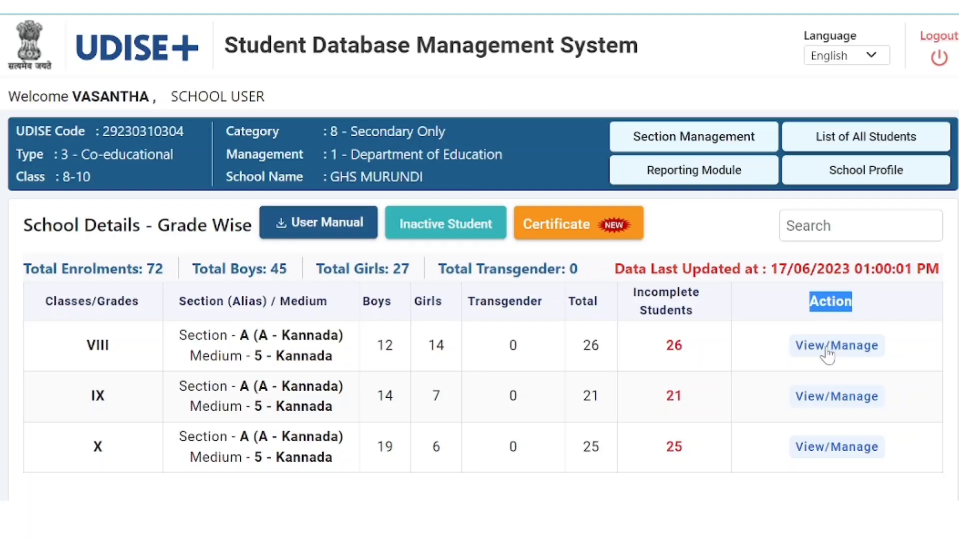
{"action": "left_click", "coordinate": [828, 353]}
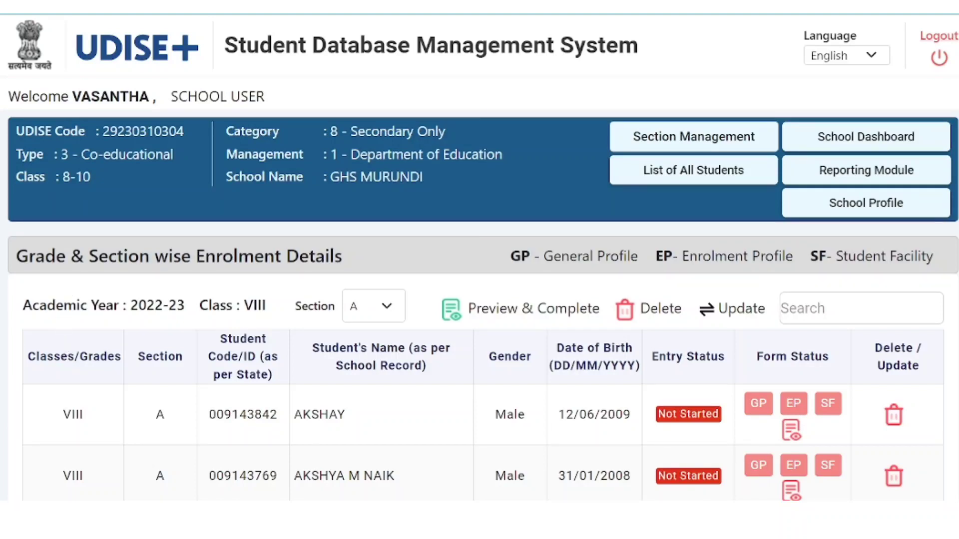
{"action": "left_click_drag", "start_coordinate": [22, 306], "coordinate": [274, 321]}
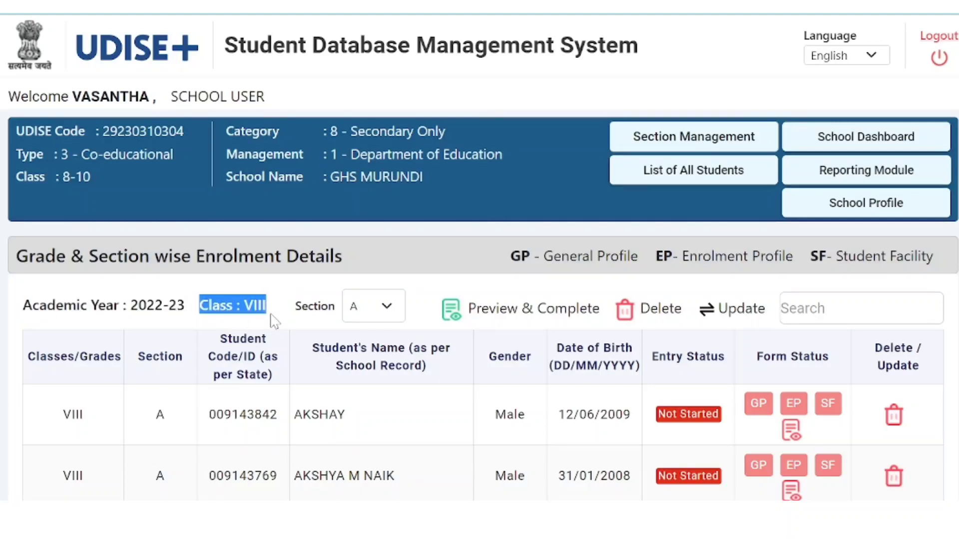
{"action": "left_click", "coordinate": [387, 311]}
{"action": "left_click", "coordinate": [390, 310]}
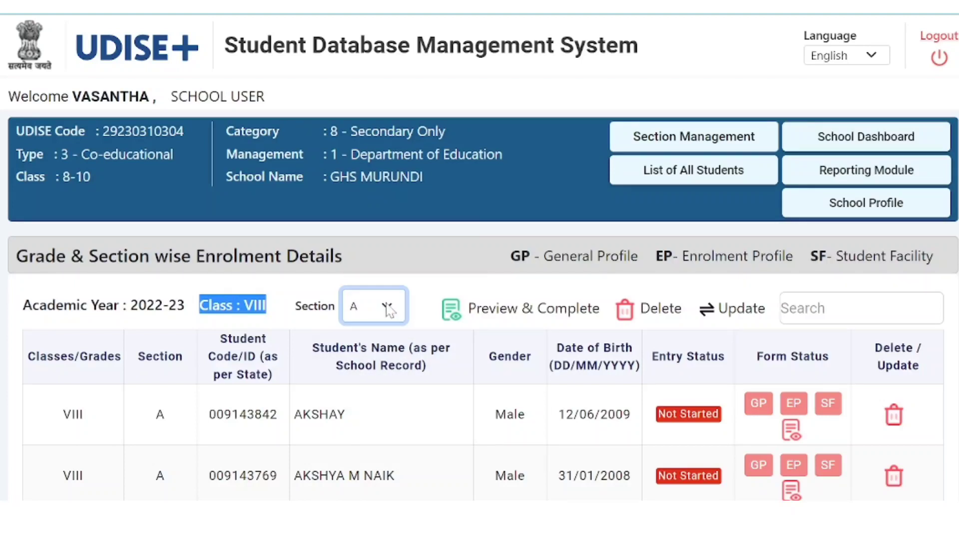
{"action": "left_click", "coordinate": [389, 310]}
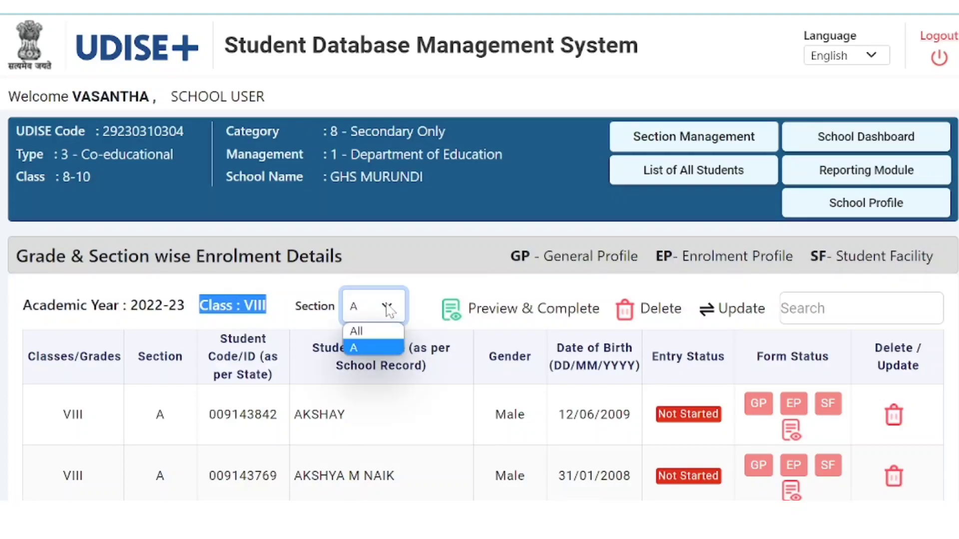
{"action": "left_click", "coordinate": [390, 311]}
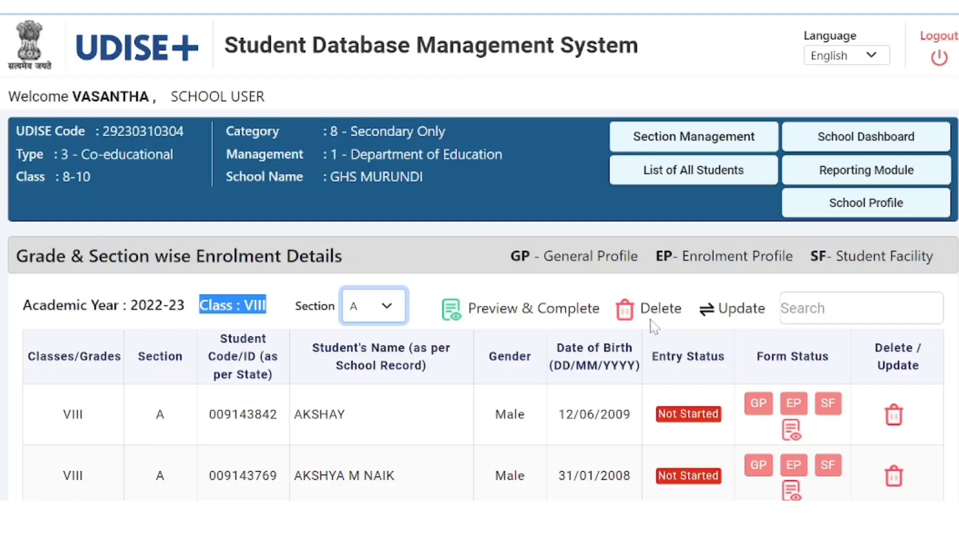
{"action": "scroll", "coordinate": [836, 362], "scroll_direction": "down", "scroll_amount": 2}
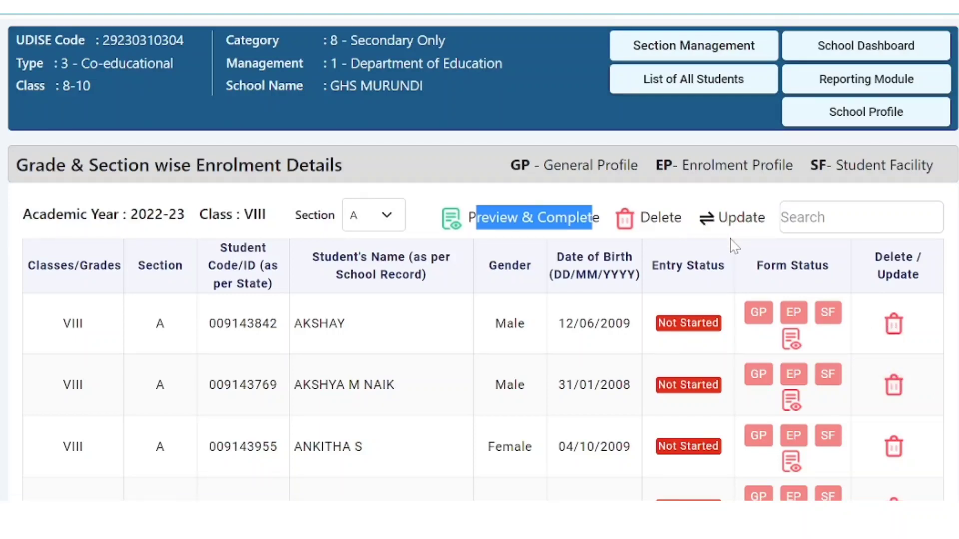
{"action": "left_click", "coordinate": [593, 218]}
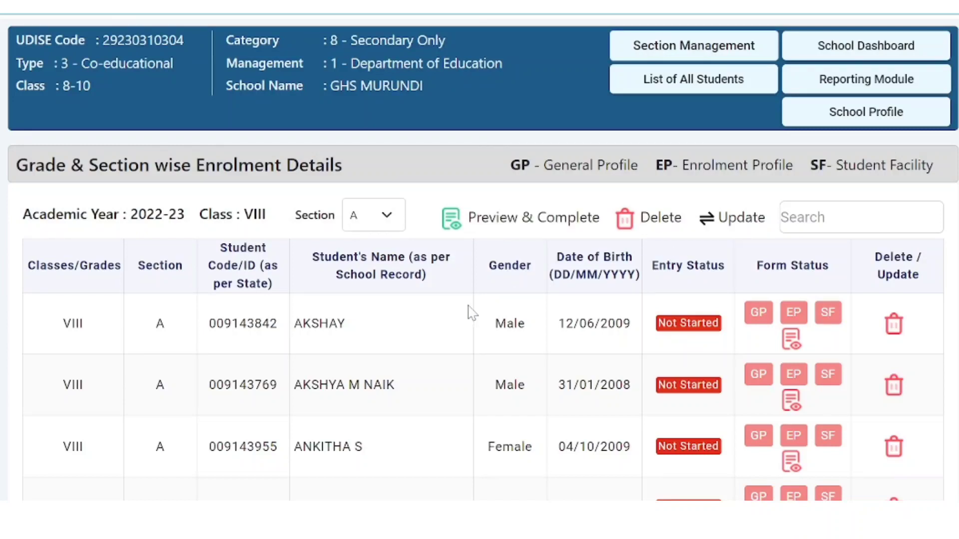
{"action": "scroll", "coordinate": [264, 434], "scroll_direction": "down", "scroll_amount": 2}
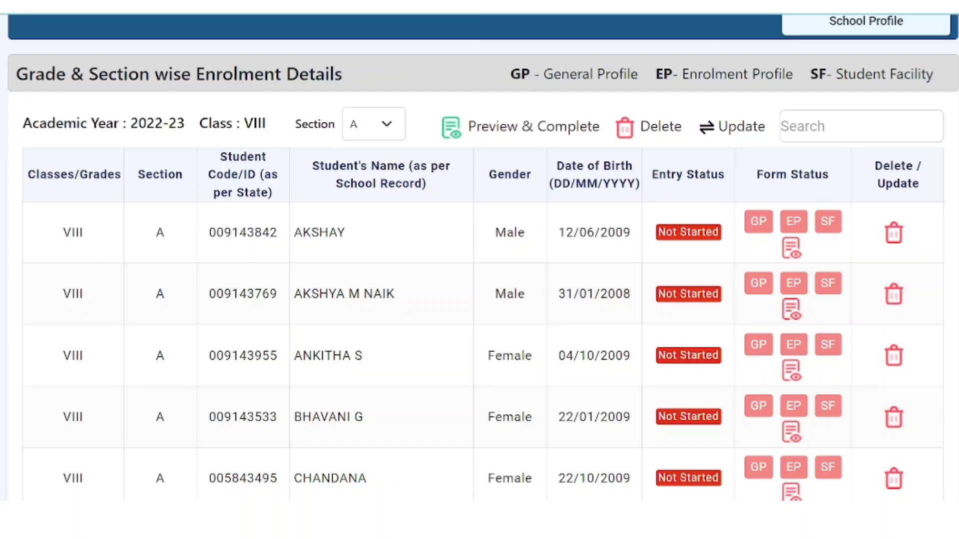
{"action": "left_click_drag", "start_coordinate": [208, 233], "coordinate": [362, 236]}
{"action": "left_click_drag", "start_coordinate": [495, 233], "coordinate": [639, 248]}
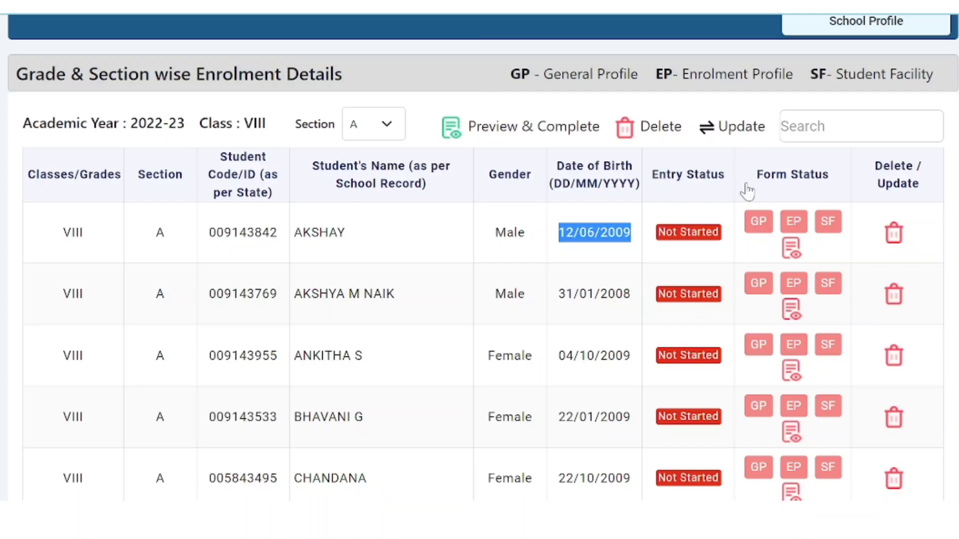
{"action": "left_click", "coordinate": [685, 247]}
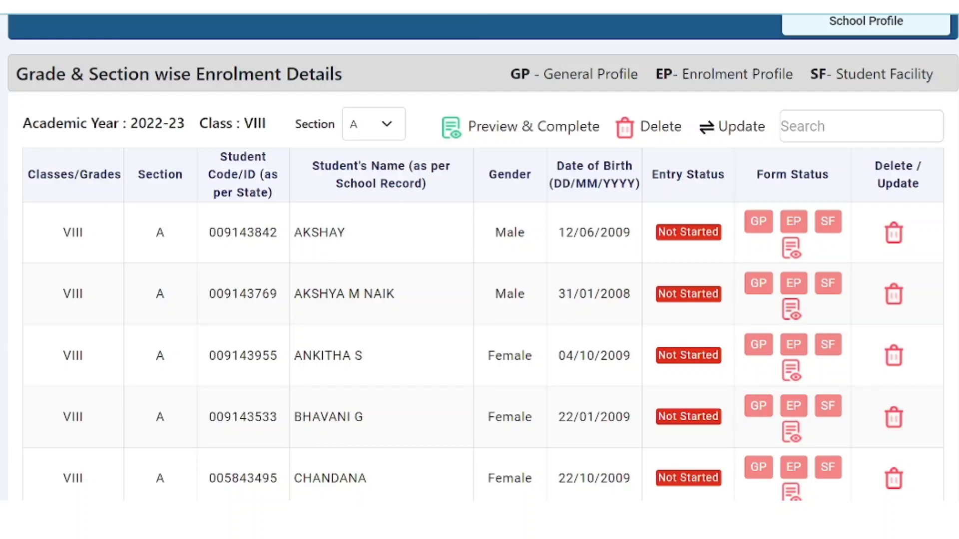
{"action": "left_click_drag", "start_coordinate": [296, 233], "coordinate": [363, 241]}
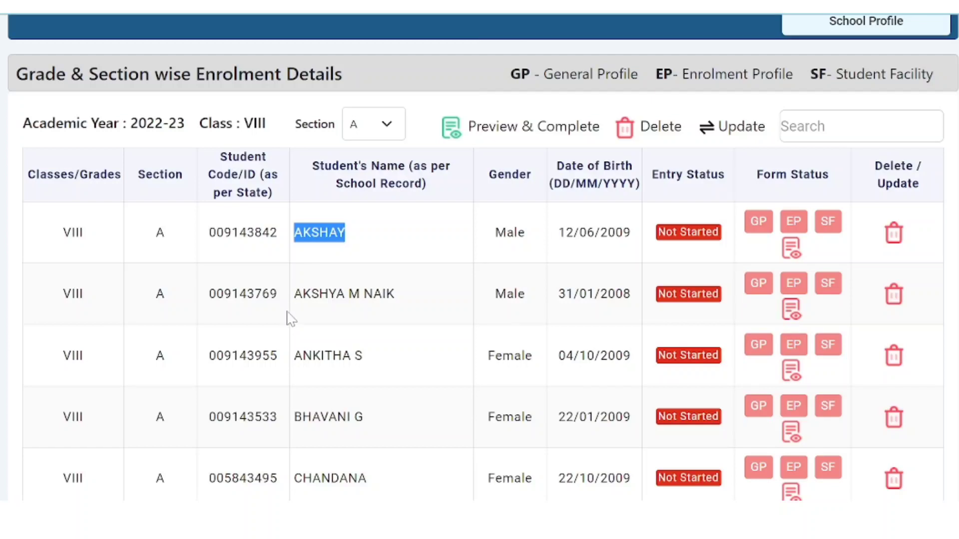
{"action": "scroll", "coordinate": [303, 334], "scroll_direction": "down", "scroll_amount": 2}
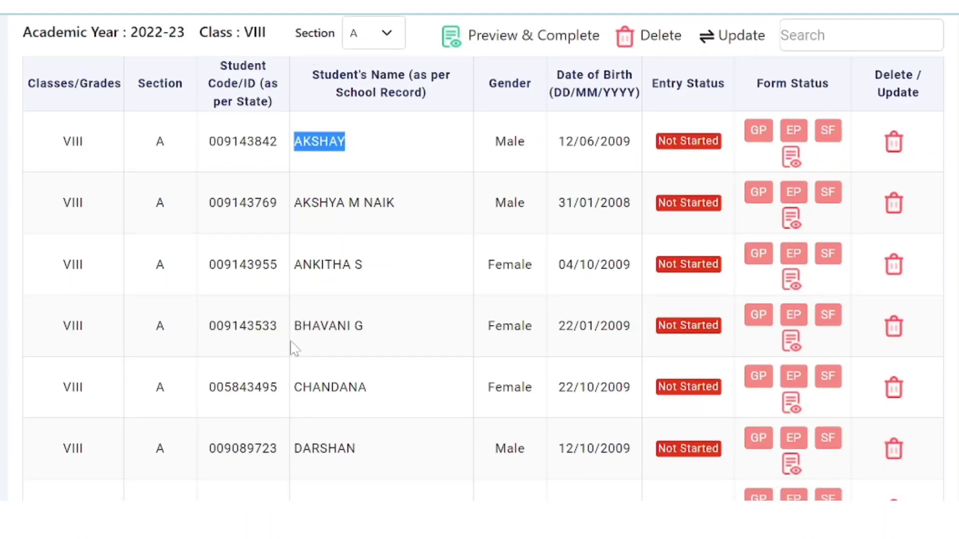
{"action": "scroll", "coordinate": [294, 349], "scroll_direction": "down", "scroll_amount": 4}
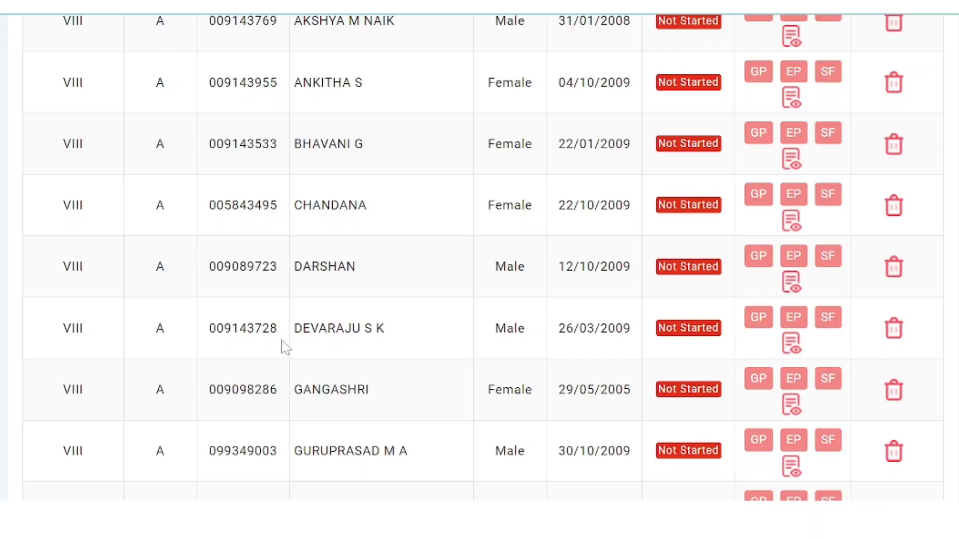
{"action": "scroll", "coordinate": [292, 348], "scroll_direction": "up", "scroll_amount": 6}
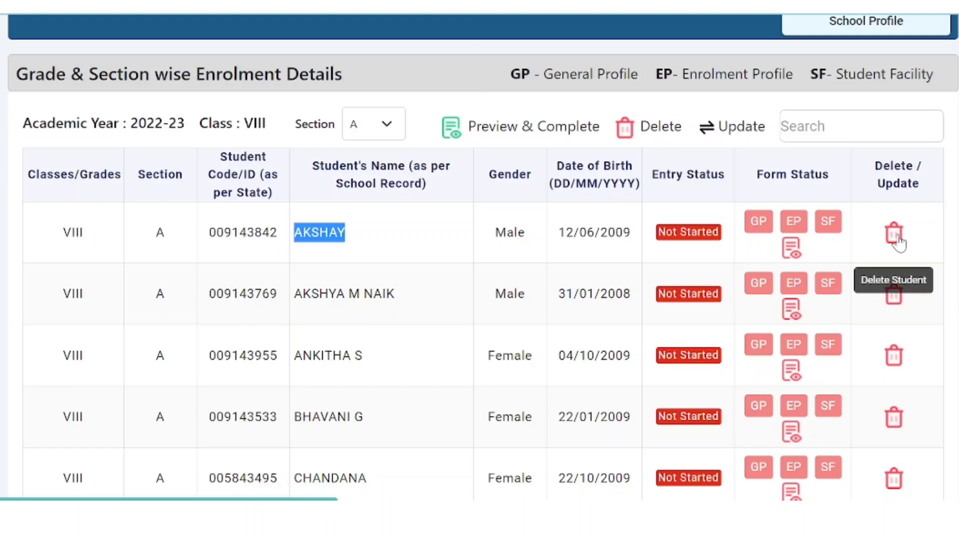
{"action": "scroll", "coordinate": [333, 275], "scroll_direction": "down", "scroll_amount": 4}
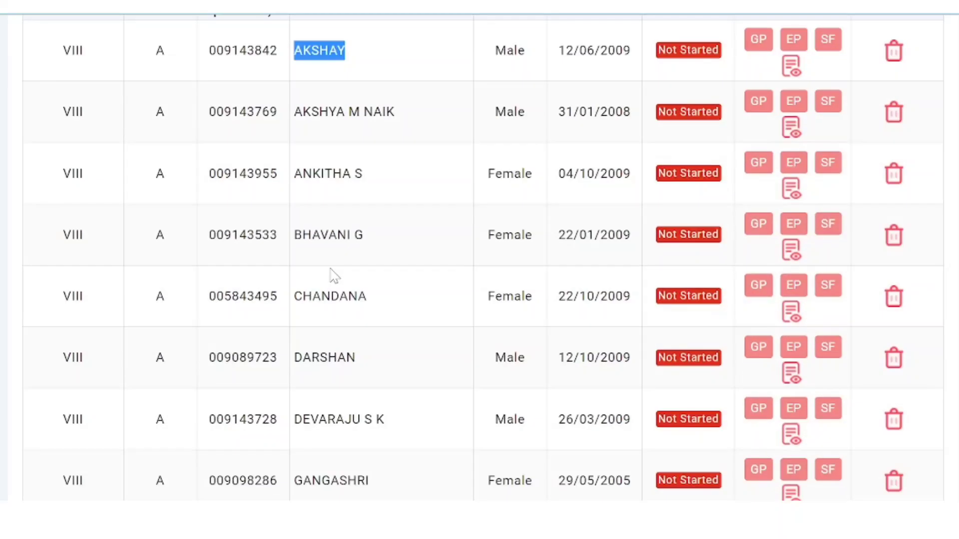
{"action": "scroll", "coordinate": [333, 274], "scroll_direction": "down", "scroll_amount": 10}
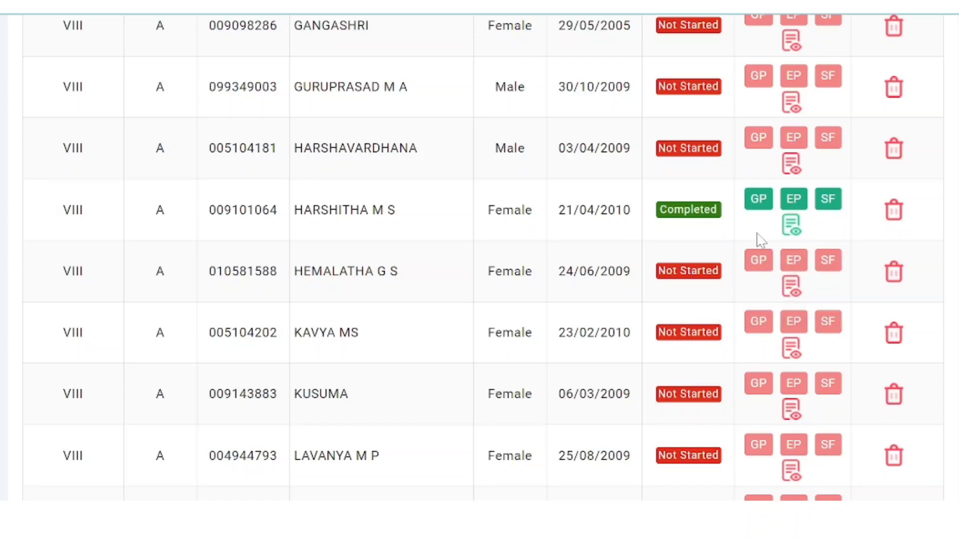
{"action": "scroll", "coordinate": [685, 285], "scroll_direction": "up", "scroll_amount": 5}
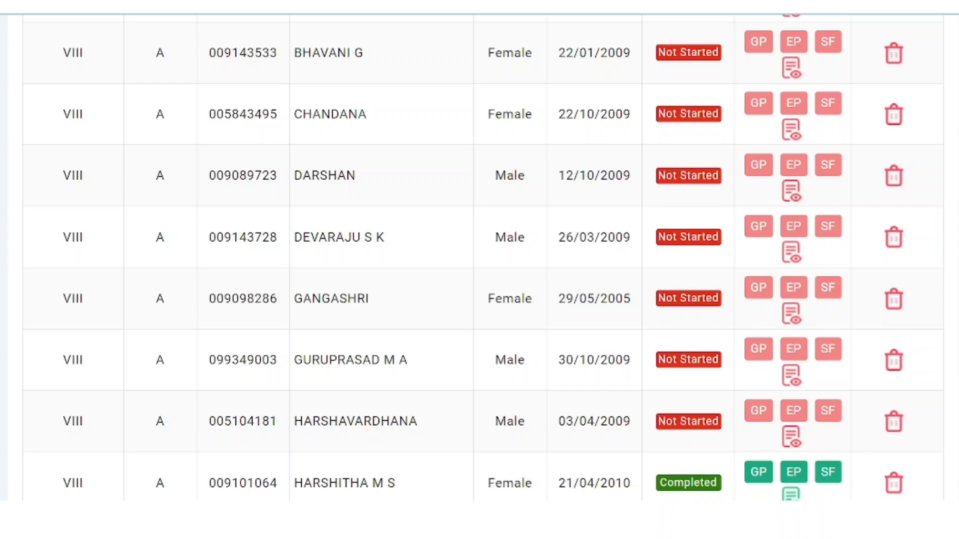
{"action": "scroll", "coordinate": [658, 340], "scroll_direction": "down", "scroll_amount": 15}
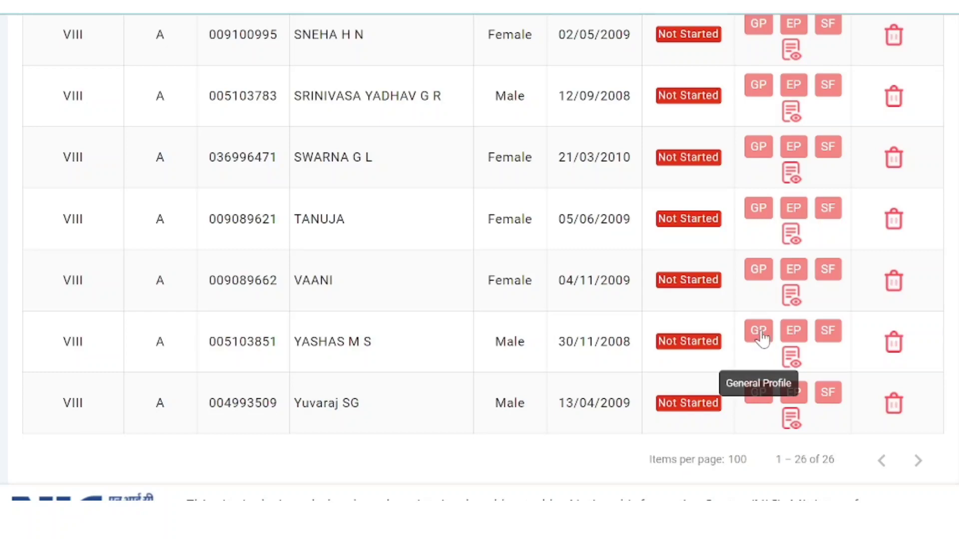
Step: Open the student's General Profile and select, then leave, the Student's Name field
{"action": "left_click", "coordinate": [757, 332]}
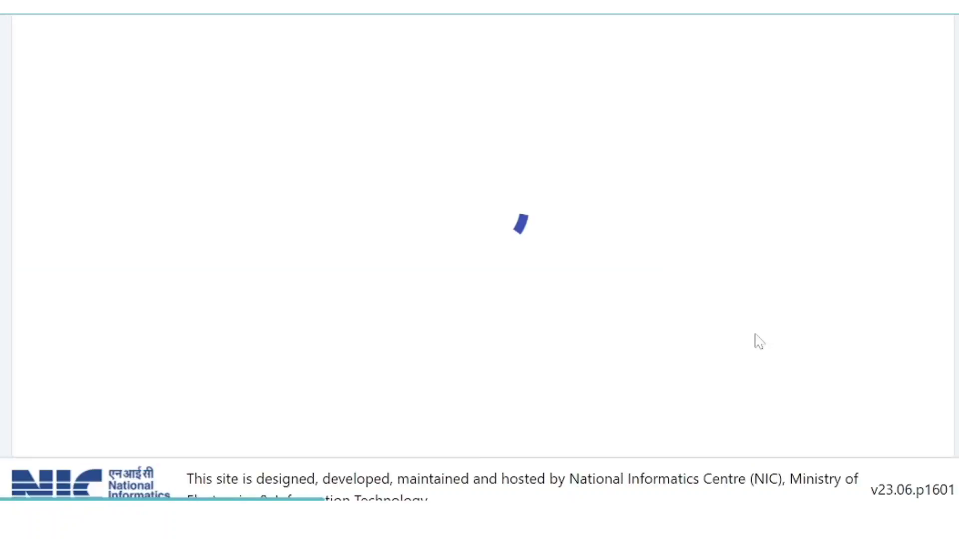
{"action": "scroll", "coordinate": [460, 300], "scroll_direction": "up", "scroll_amount": 10}
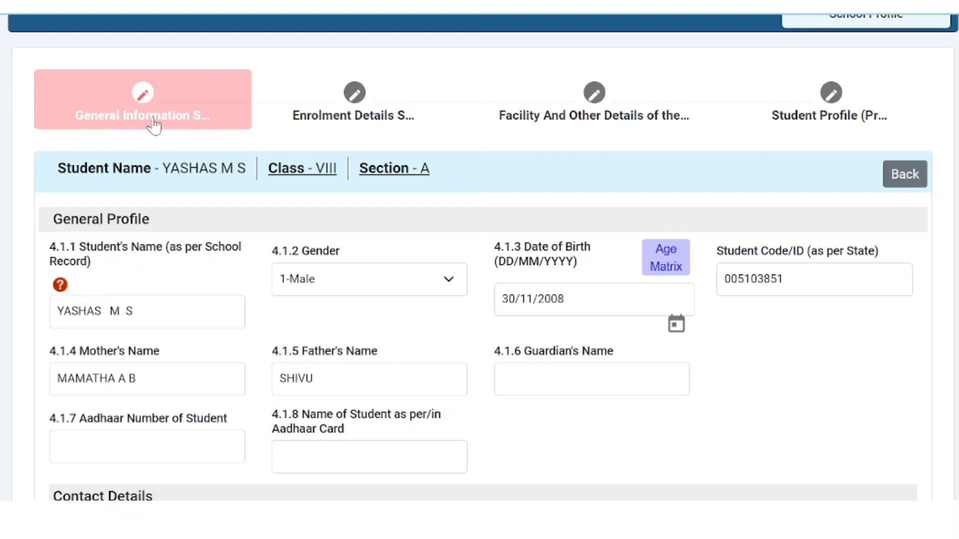
{"action": "scroll", "coordinate": [536, 363], "scroll_direction": "down", "scroll_amount": 2}
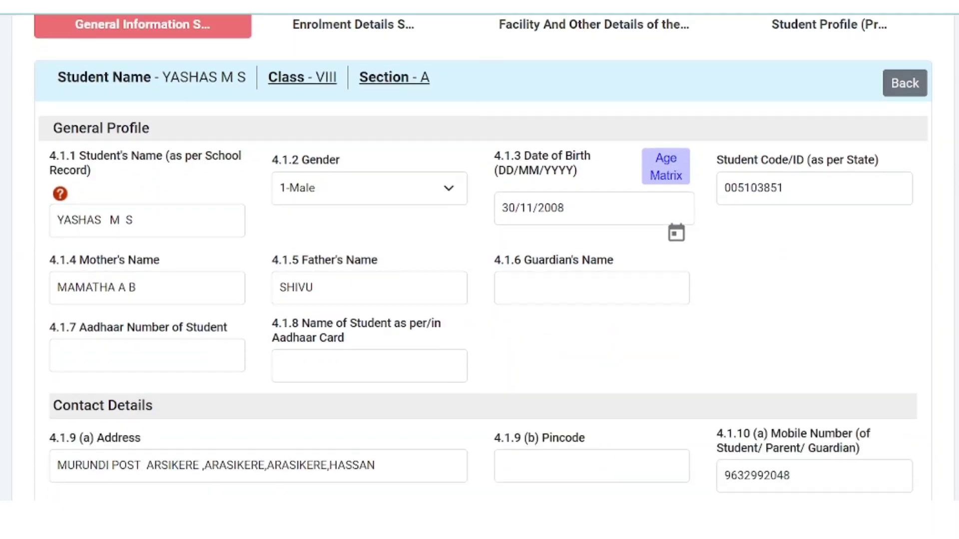
{"action": "scroll", "coordinate": [75, 200], "scroll_direction": "down", "scroll_amount": 4}
{"action": "scroll", "coordinate": [75, 200], "scroll_direction": "up", "scroll_amount": 2}
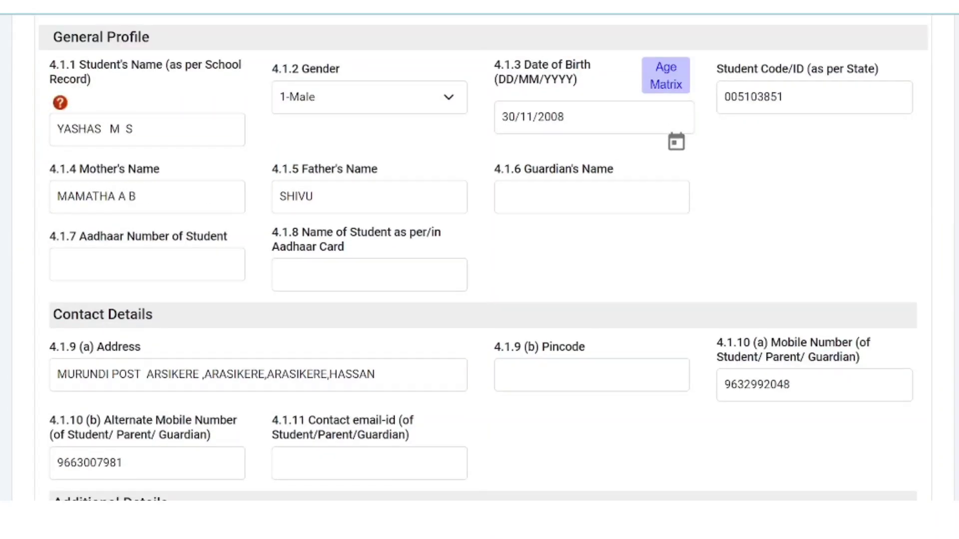
{"action": "left_click", "coordinate": [53, 130]}
{"action": "key", "text": "ctrl+a"}
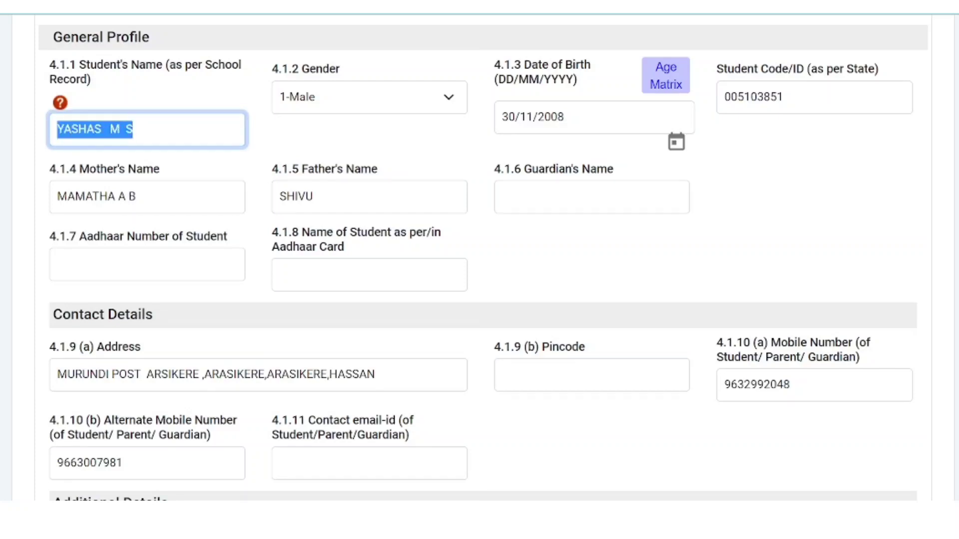
{"action": "left_click", "coordinate": [320, 129]}
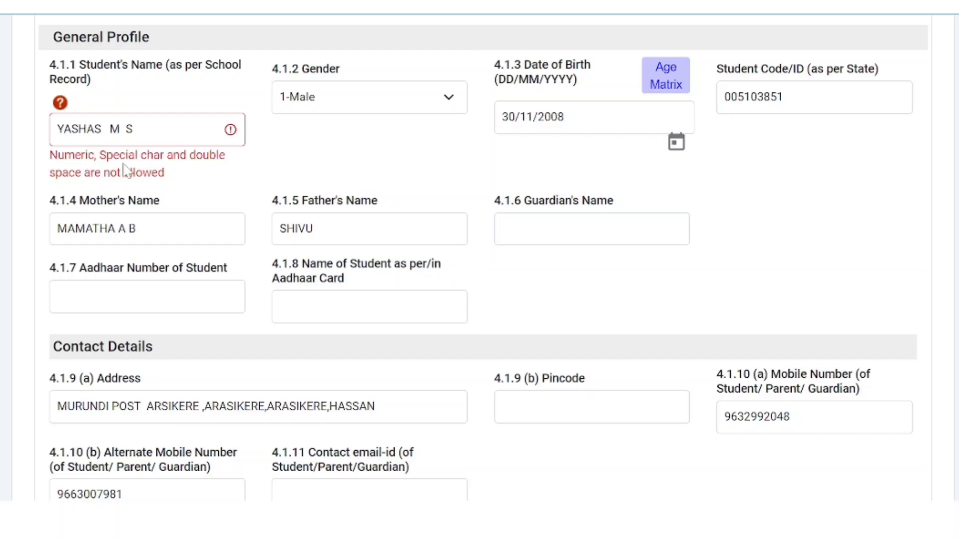
Step: Click Update to trigger validation and review the flagged name, address, Aadhaar and pincode errors
{"action": "scroll", "coordinate": [224, 299], "scroll_direction": "down", "scroll_amount": 7}
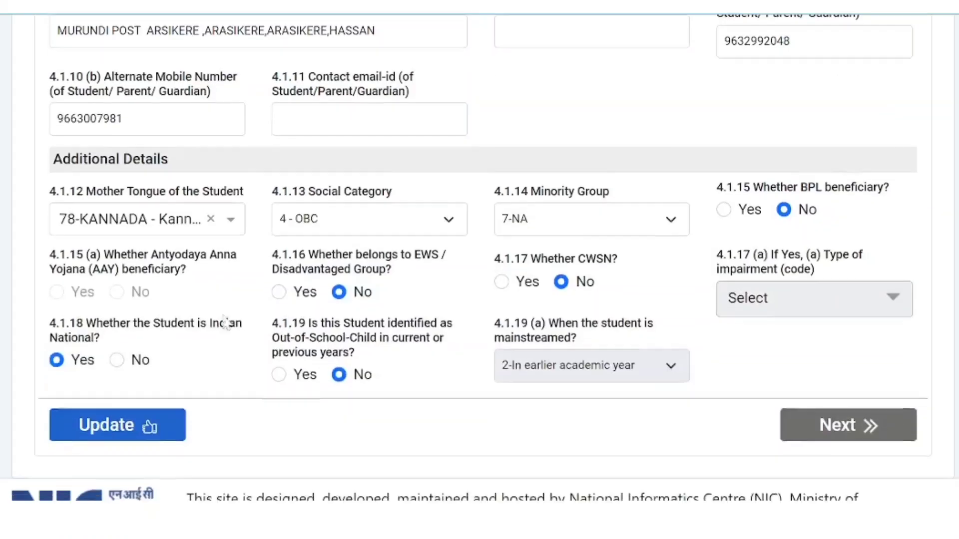
{"action": "left_click", "coordinate": [109, 406]}
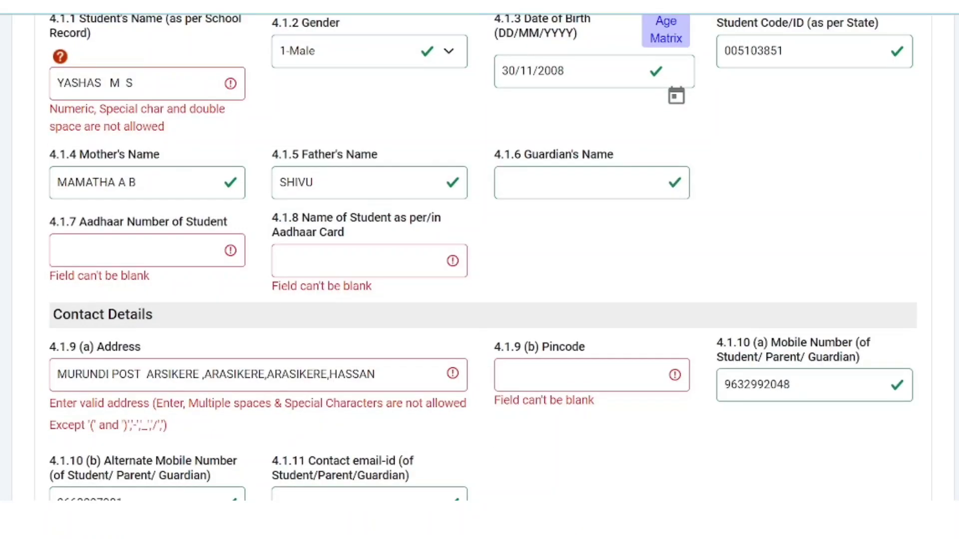
{"action": "scroll", "coordinate": [634, 288], "scroll_direction": "up", "scroll_amount": 5}
{"action": "scroll", "coordinate": [314, 299], "scroll_direction": "down", "scroll_amount": 3}
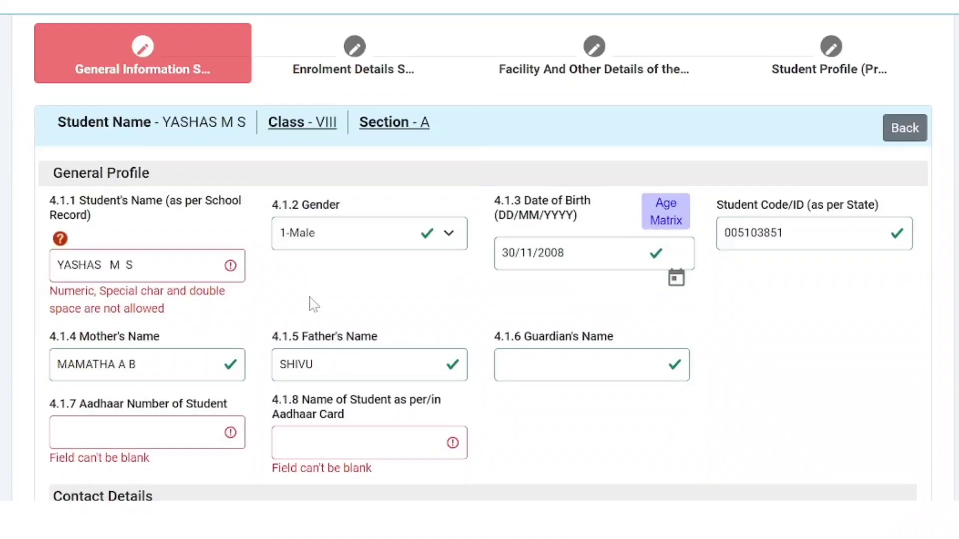
{"action": "scroll", "coordinate": [128, 253], "scroll_direction": "down", "scroll_amount": 2}
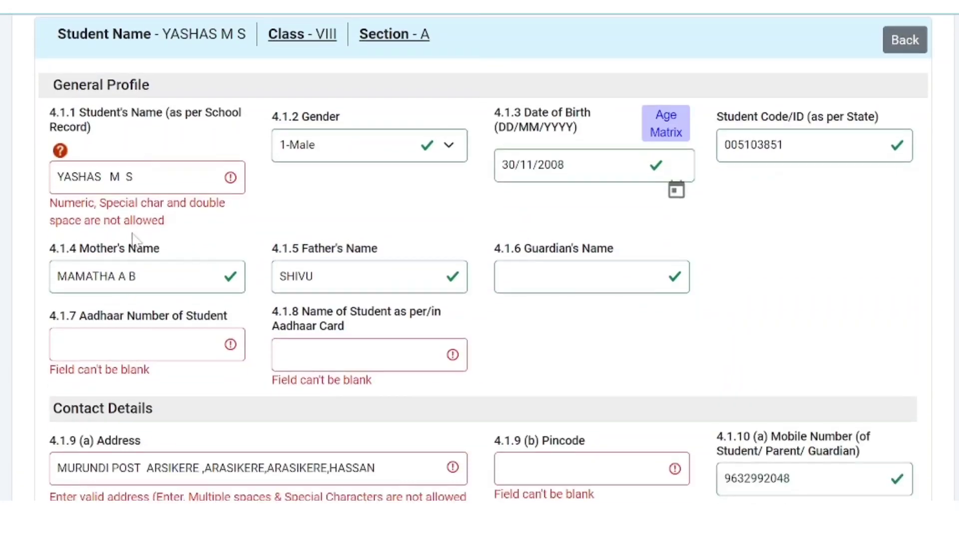
{"action": "left_click_drag", "start_coordinate": [133, 174], "coordinate": [45, 187]}
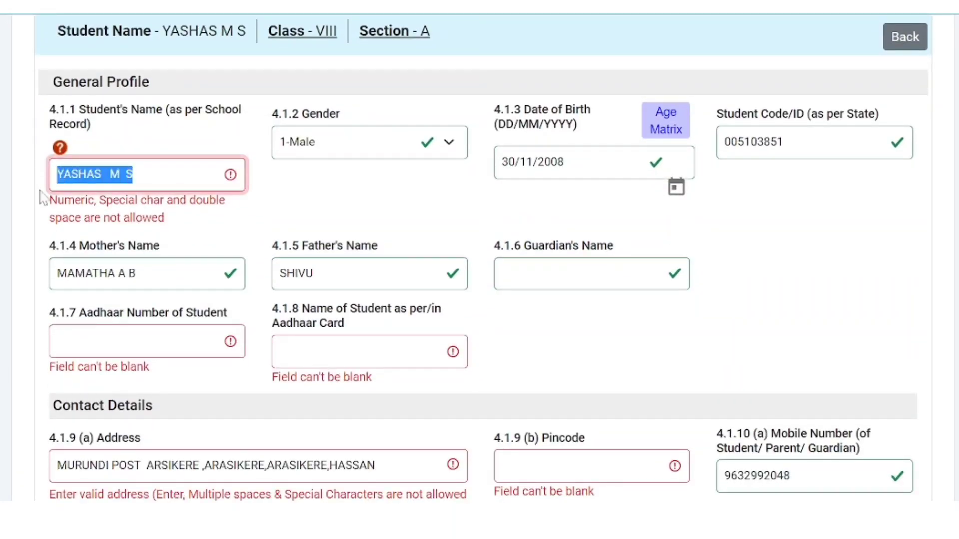
{"action": "type", "text": "Y"}
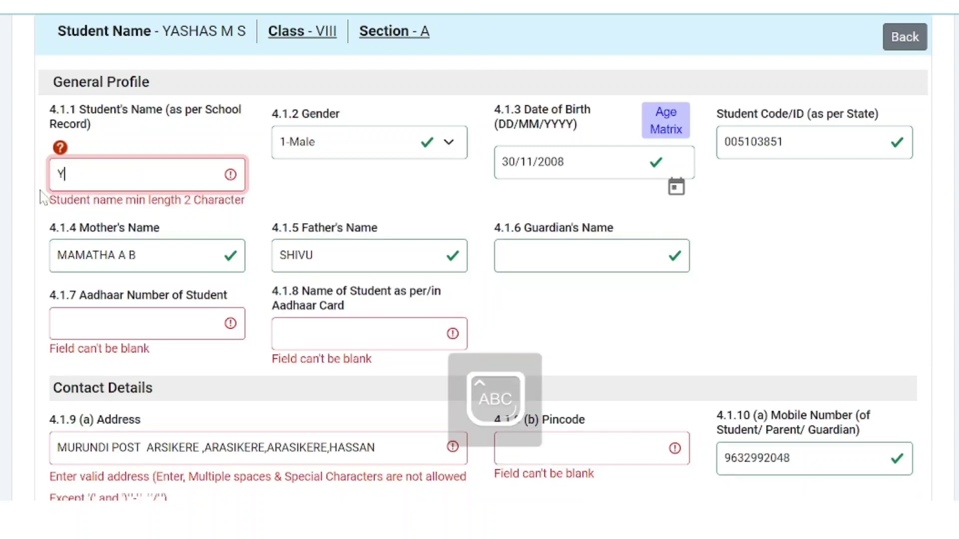
{"action": "type", "text": "ASHA"}
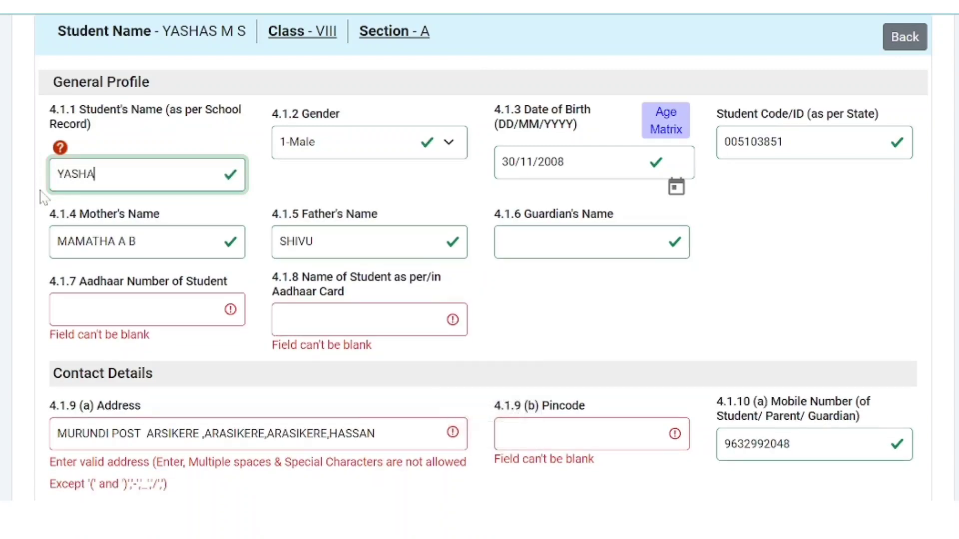
{"action": "type", "text": "S M S"}
{"action": "left_click", "coordinate": [310, 172]}
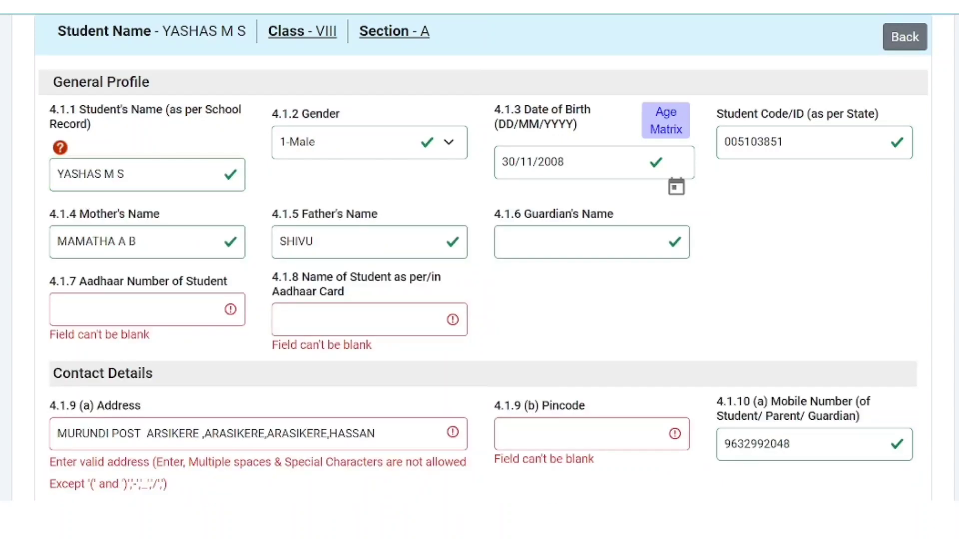
{"action": "left_click", "coordinate": [124, 174]}
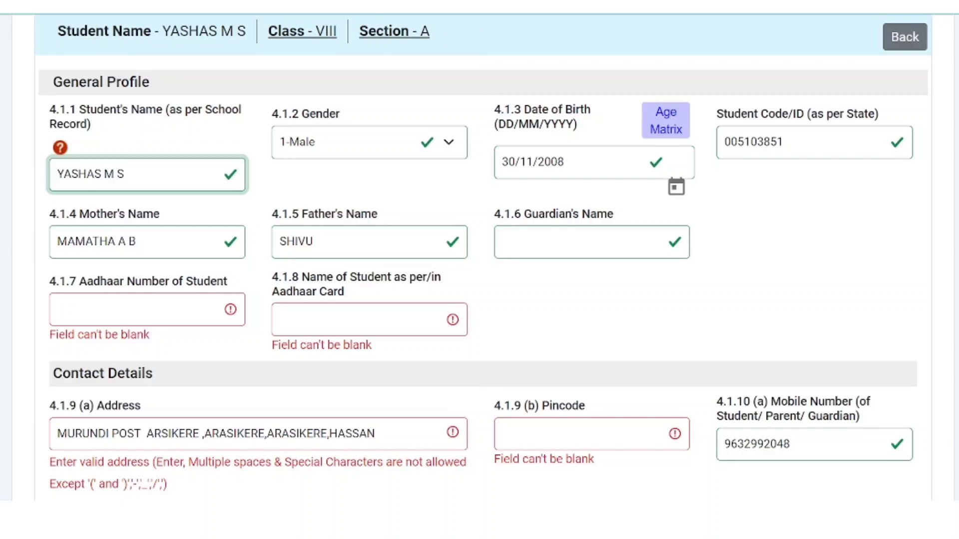
{"action": "left_click", "coordinate": [346, 194]}
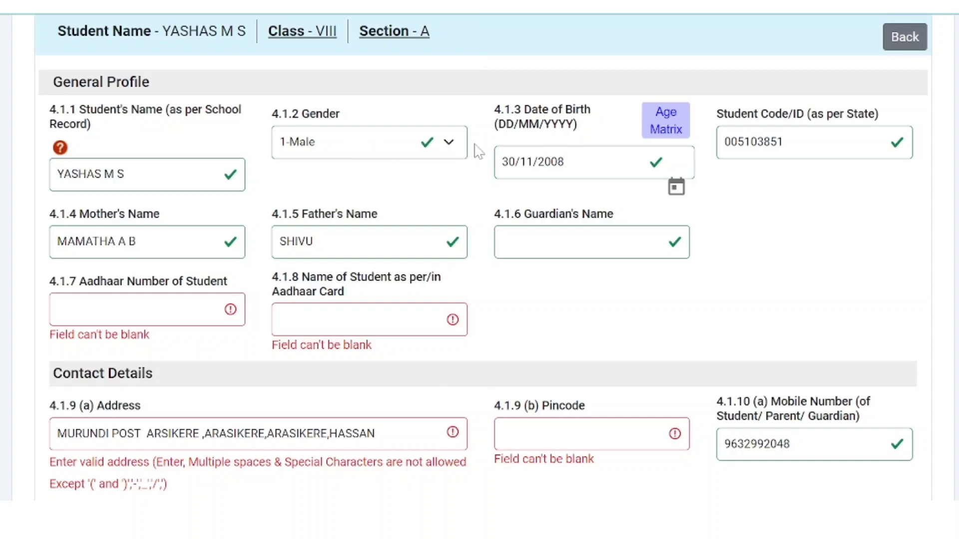
{"action": "left_click", "coordinate": [449, 143]}
{"action": "left_click", "coordinate": [451, 145]}
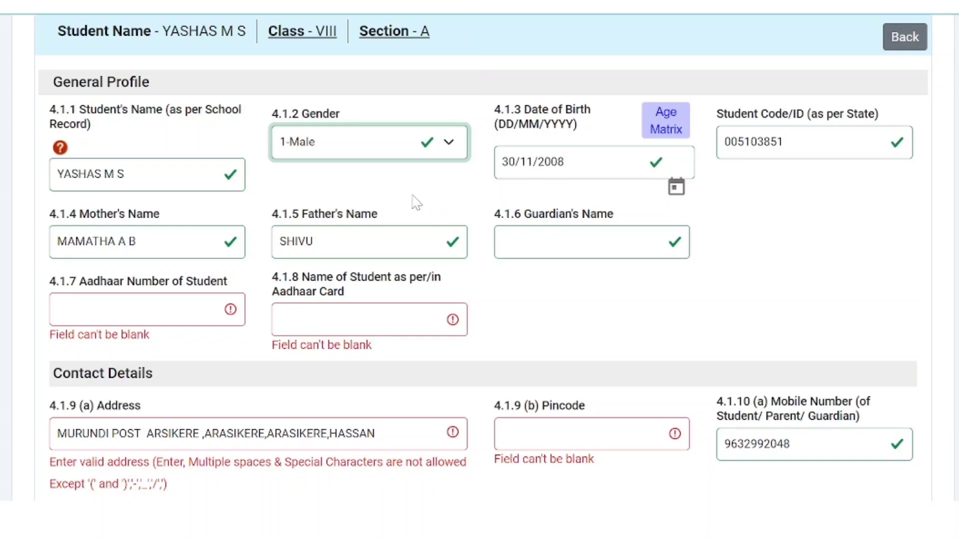
{"action": "scroll", "coordinate": [414, 199], "scroll_direction": "down", "scroll_amount": 2}
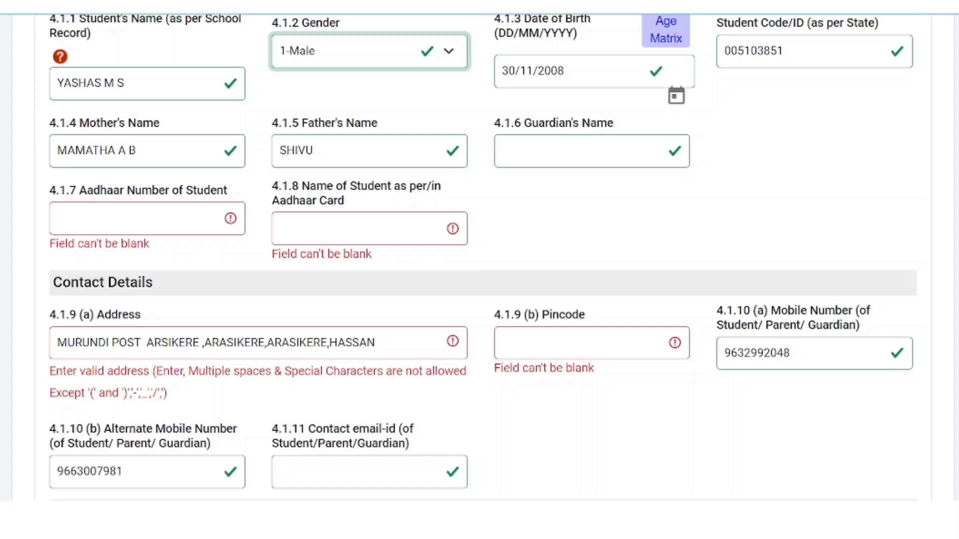
Step: Enter the student's Aadhaar number in 4.1.7 and the name as per Aadhaar in 4.1.8
{"action": "left_click", "coordinate": [669, 159]}
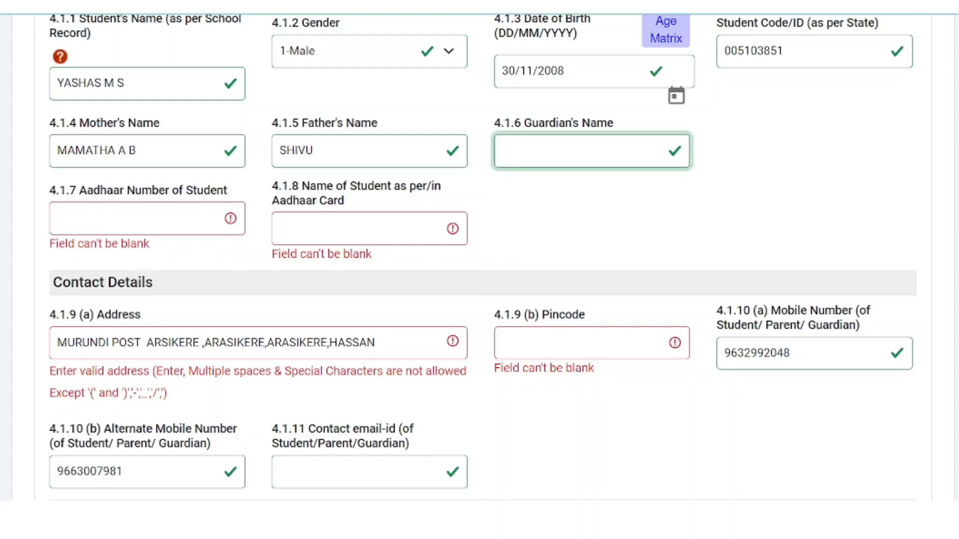
{"action": "left_click", "coordinate": [145, 219]}
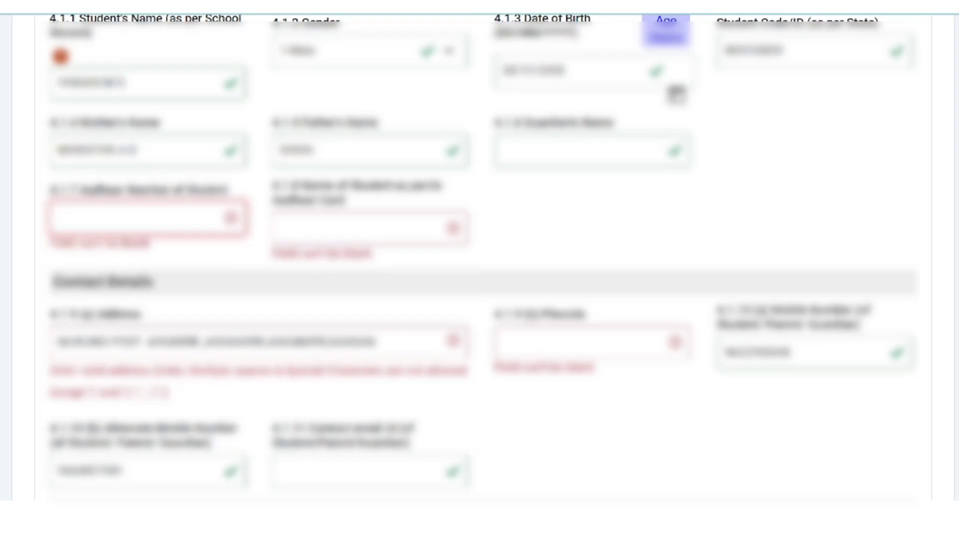
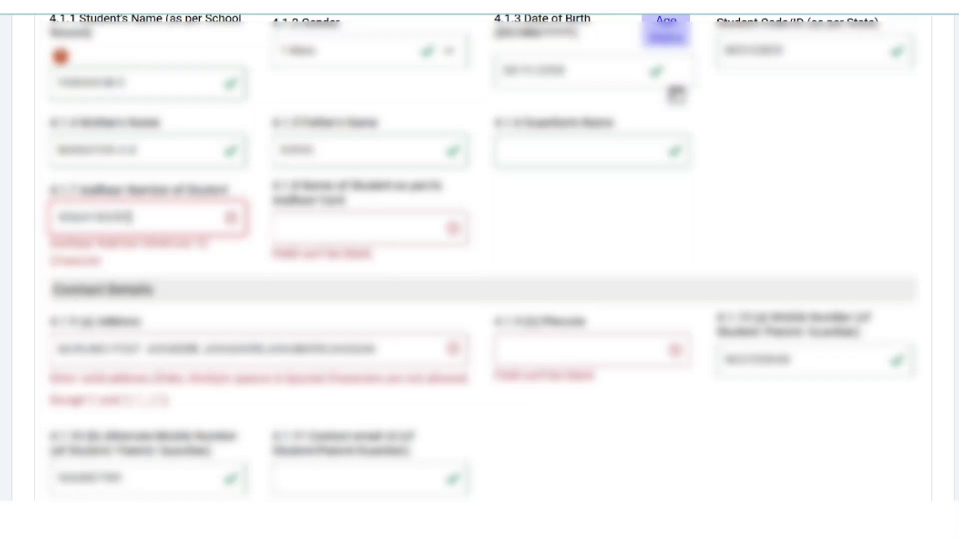
{"action": "left_click", "coordinate": [280, 228]}
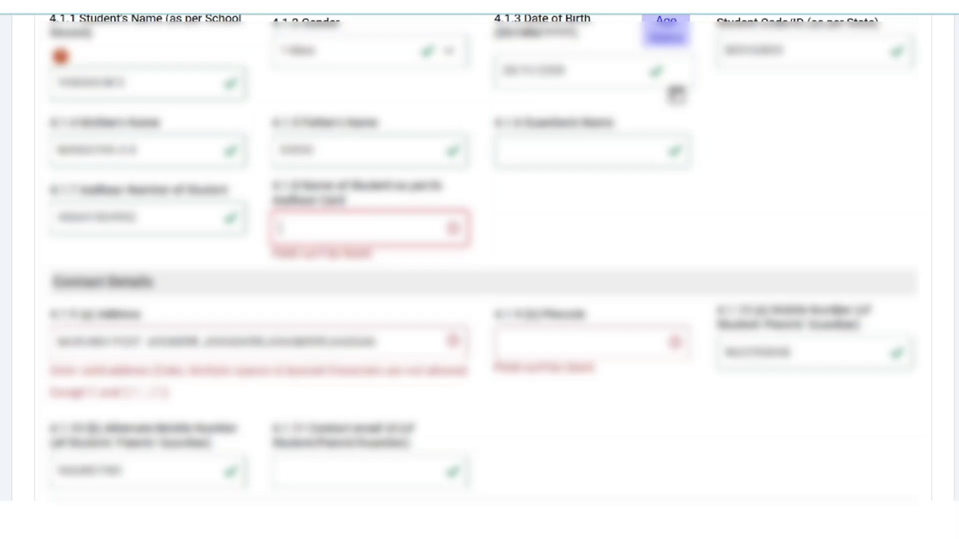
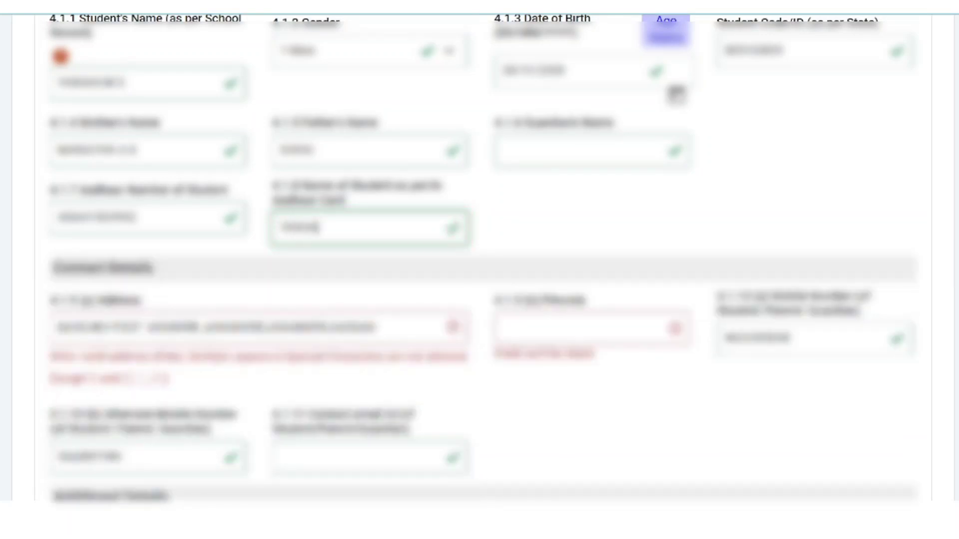
{"action": "scroll", "coordinate": [924, 260], "scroll_direction": "down", "scroll_amount": 3}
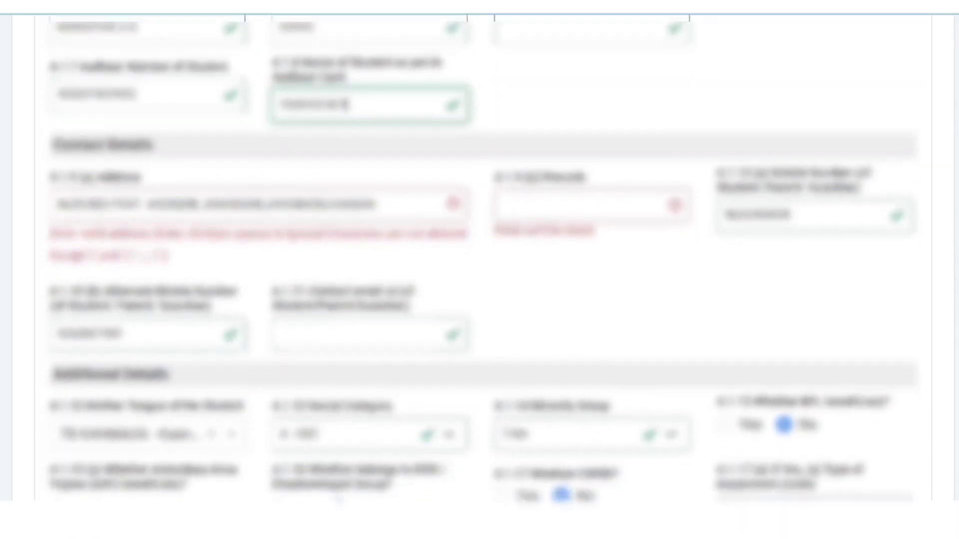
{"action": "scroll", "coordinate": [480, 260], "scroll_direction": "down", "scroll_amount": 3}
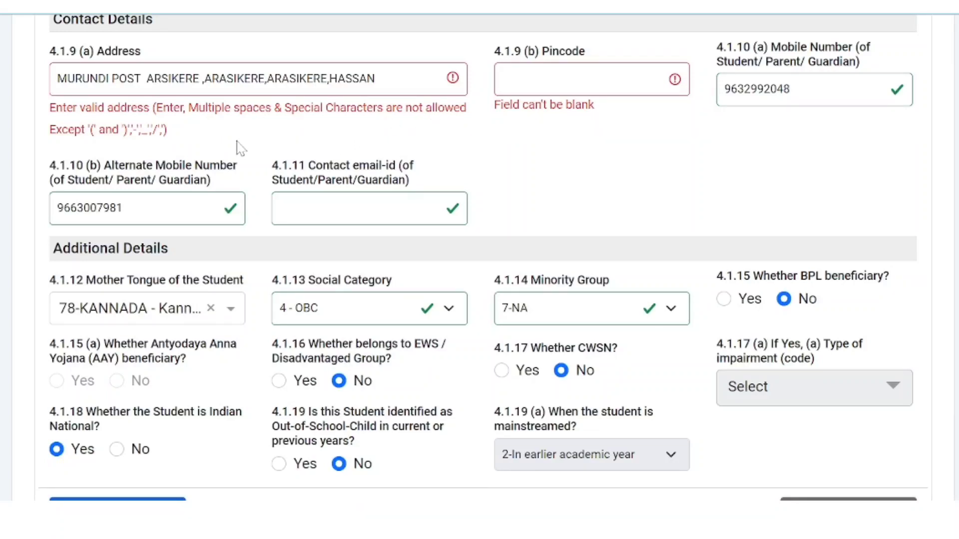
Step: Remove the extra spaces and commas from the 4.1.9 (a) Address
{"action": "left_click", "coordinate": [203, 78]}
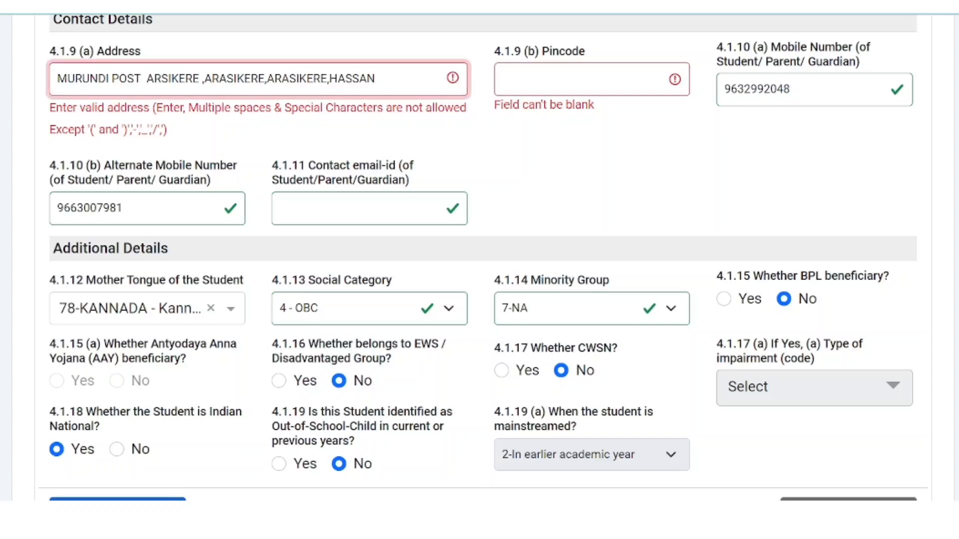
{"action": "key", "text": "BackSpace"}
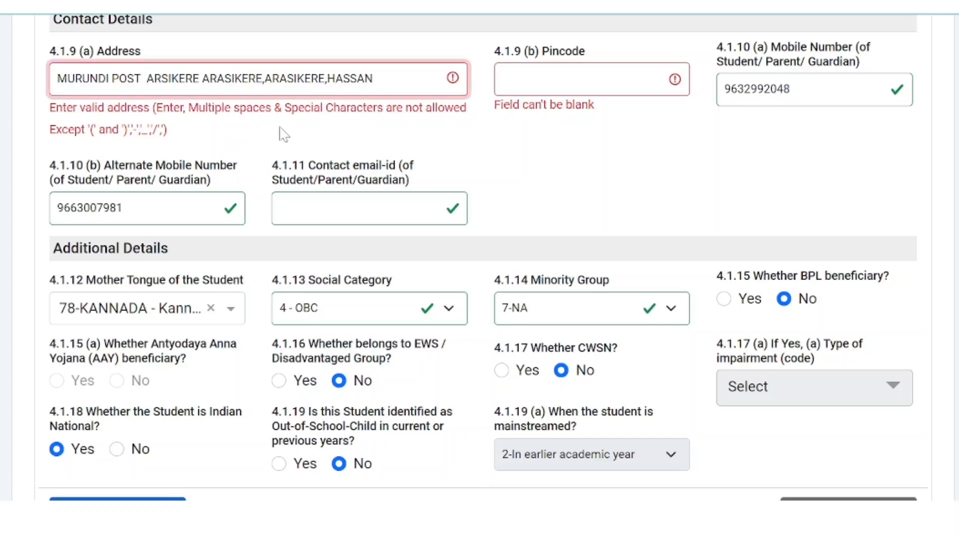
{"action": "key", "text": "BackSpace"}
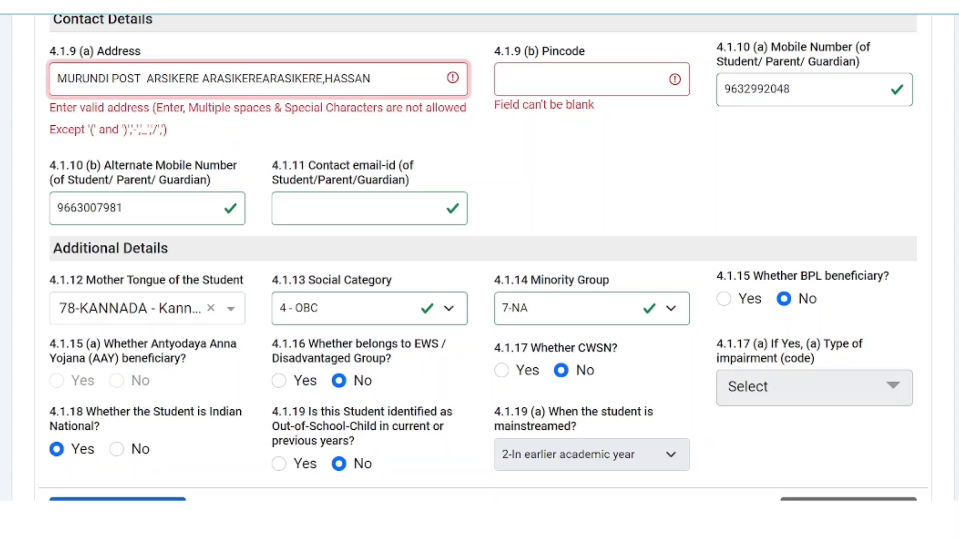
{"action": "left_click", "coordinate": [328, 79]}
{"action": "key", "text": "BackSpace"}
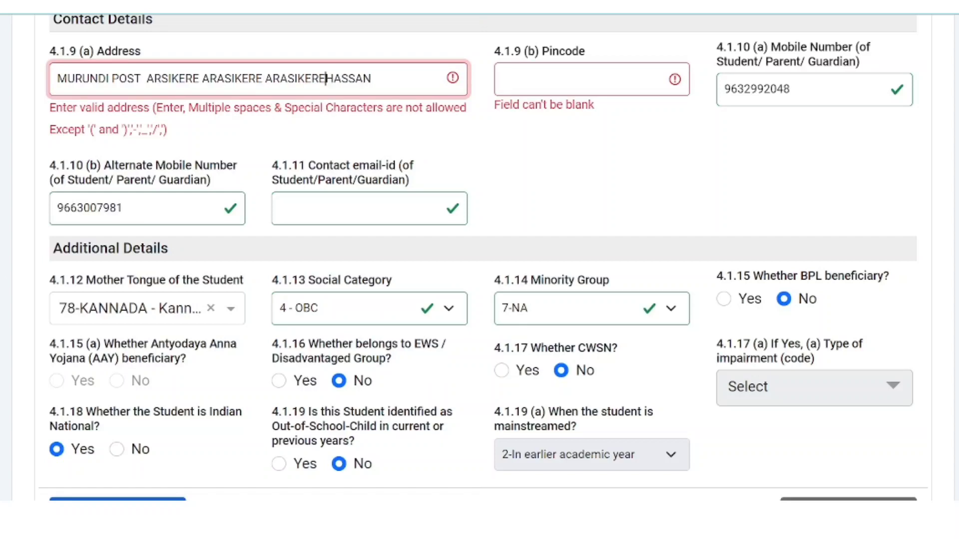
{"action": "left_click", "coordinate": [434, 156]}
{"action": "left_click", "coordinate": [295, 78]}
{"action": "key", "text": "BackSpace"}
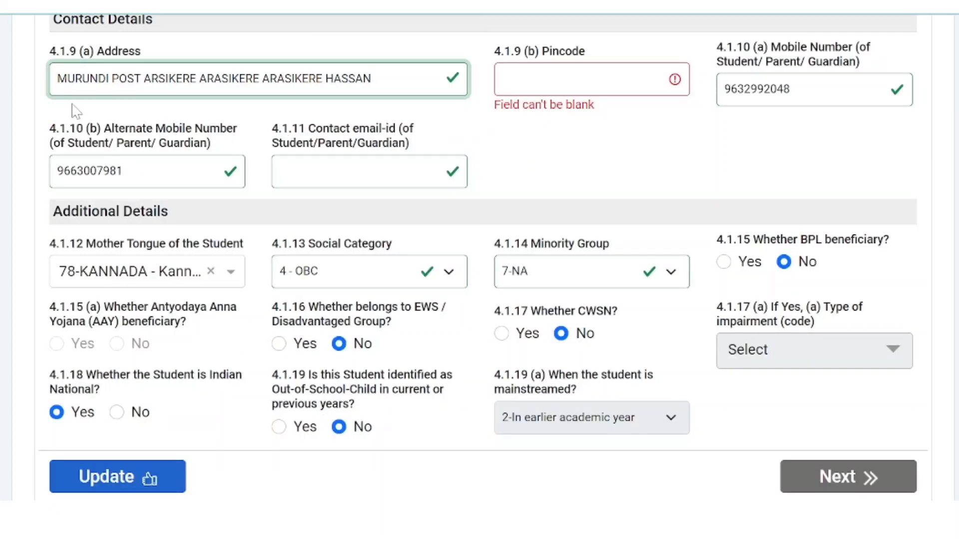
Step: Enter the six-digit pincode in 4.1.9 (b) and dismiss the autofill suggestions
{"action": "left_click", "coordinate": [549, 79]}
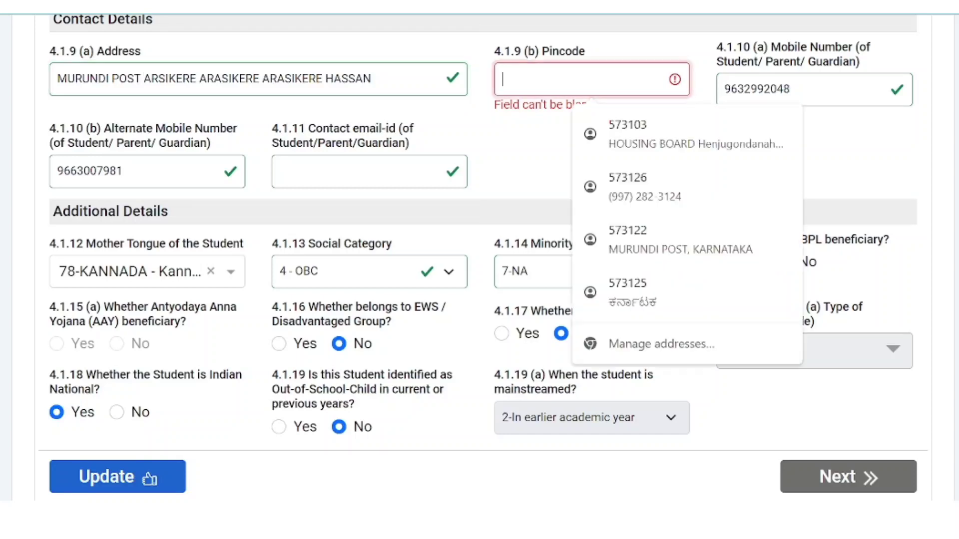
{"action": "type", "text": "573122"}
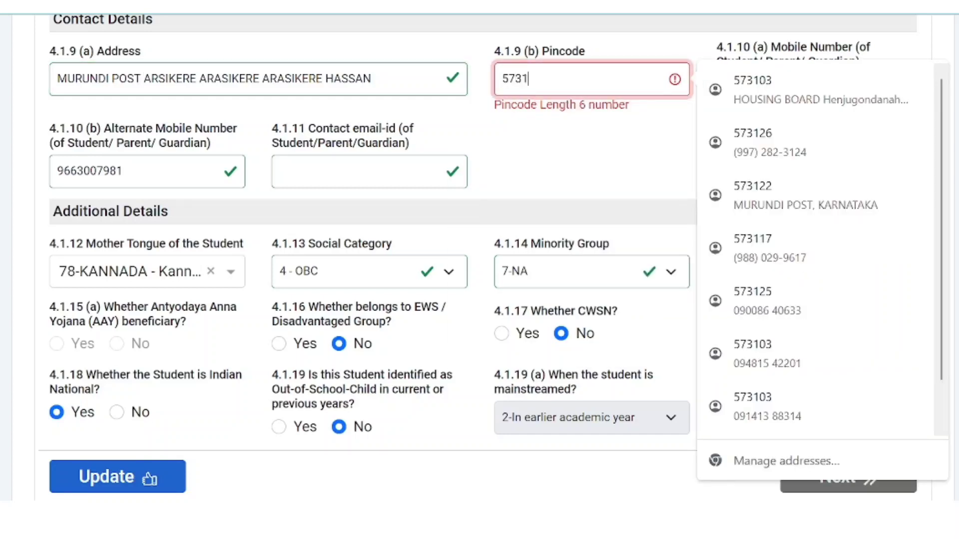
{"action": "left_click", "coordinate": [846, 163]}
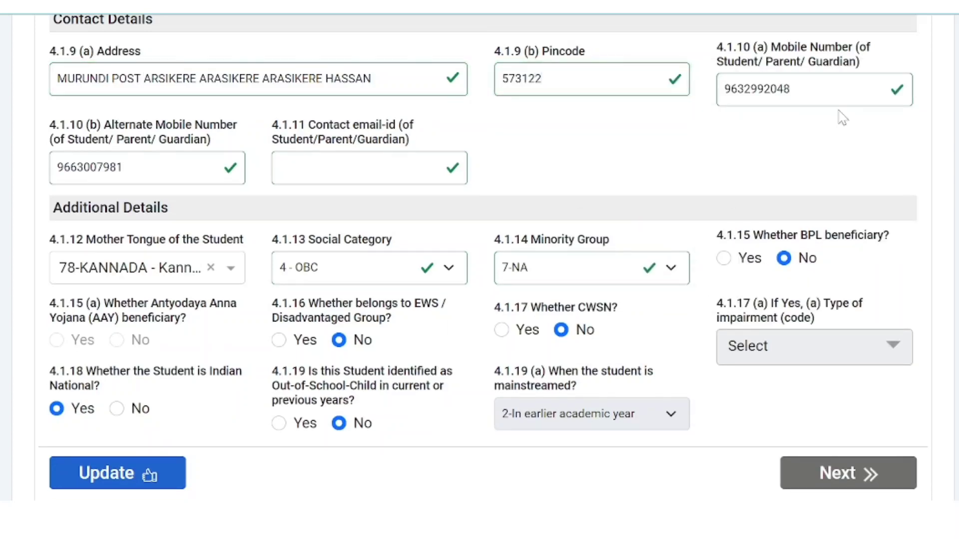
{"action": "left_click_drag", "start_coordinate": [789, 90], "coordinate": [720, 103]}
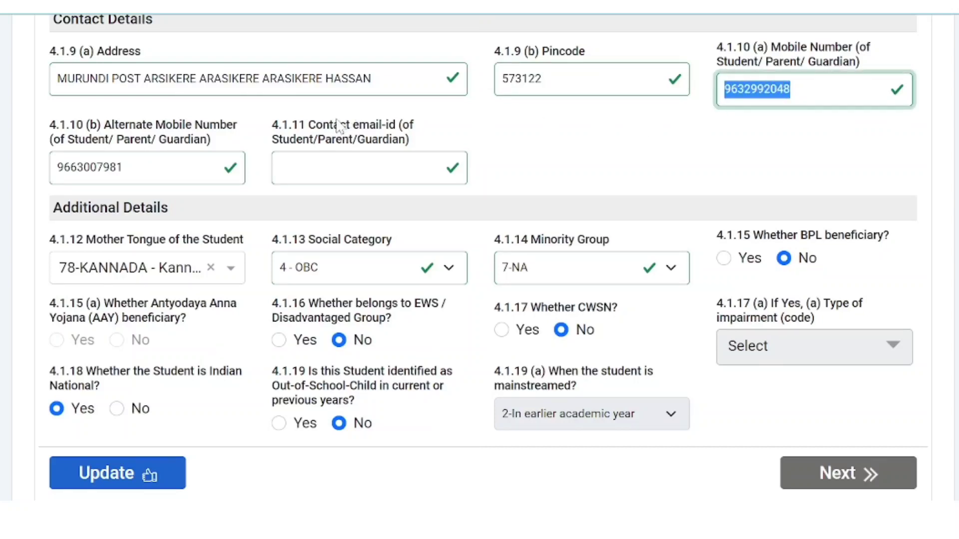
{"action": "scroll", "coordinate": [340, 128], "scroll_direction": "down", "scroll_amount": 1}
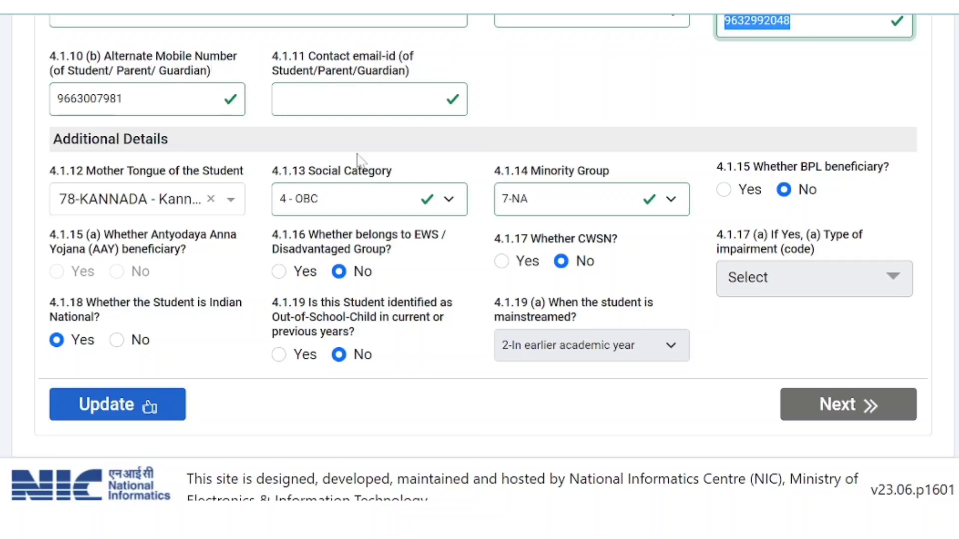
Step: Keep mother tongue 78-KANNADA, social category 4-OBC and minority group 7-NA
{"action": "left_click", "coordinate": [230, 201]}
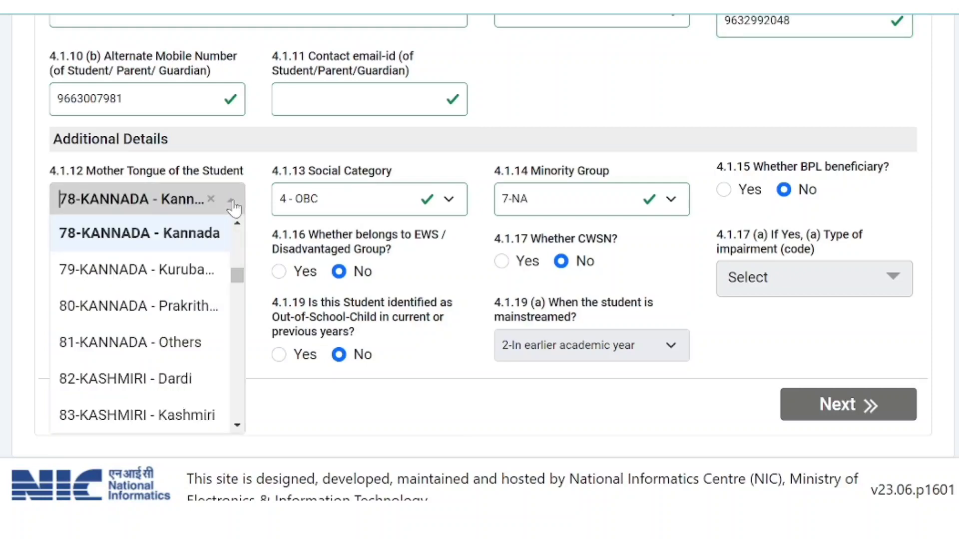
{"action": "left_click", "coordinate": [233, 206]}
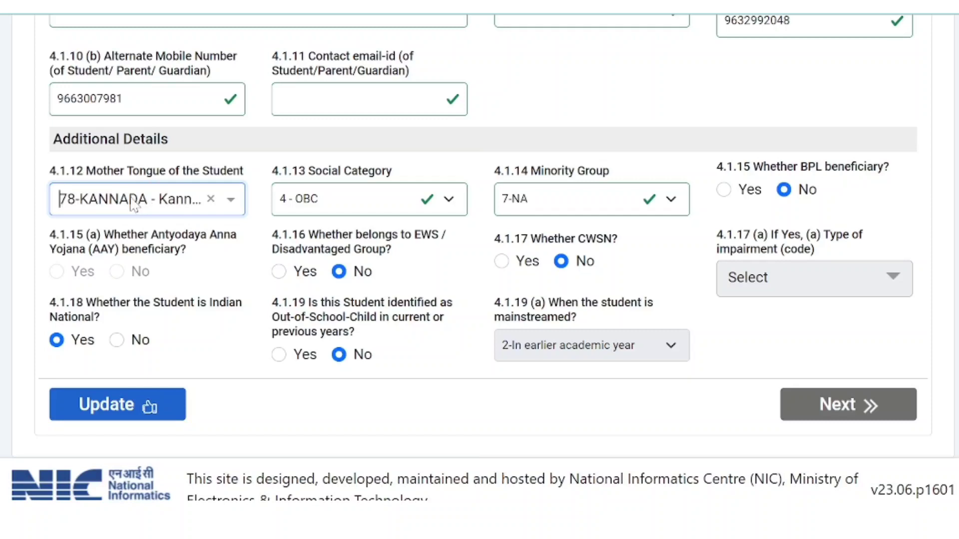
{"action": "left_click", "coordinate": [230, 202]}
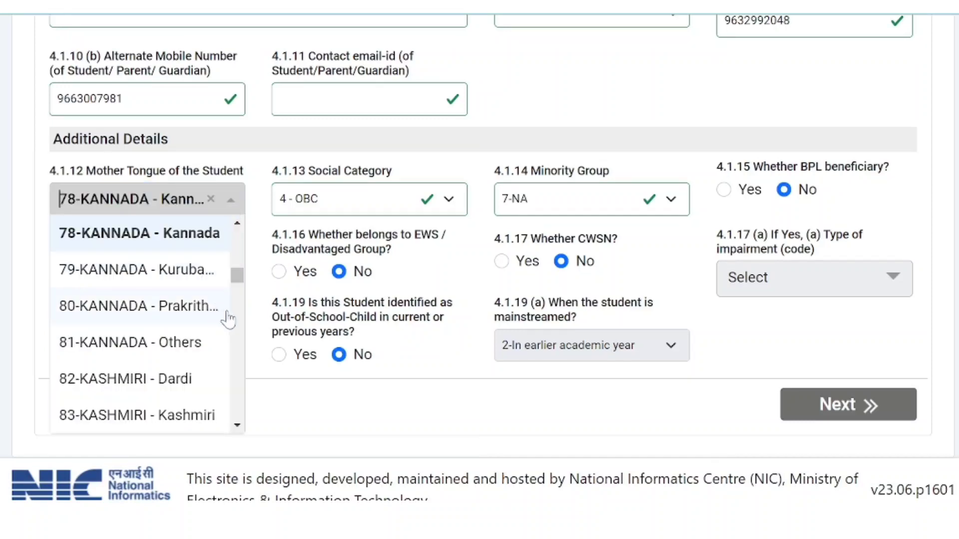
{"action": "left_click_drag", "start_coordinate": [238, 278], "coordinate": [239, 238]}
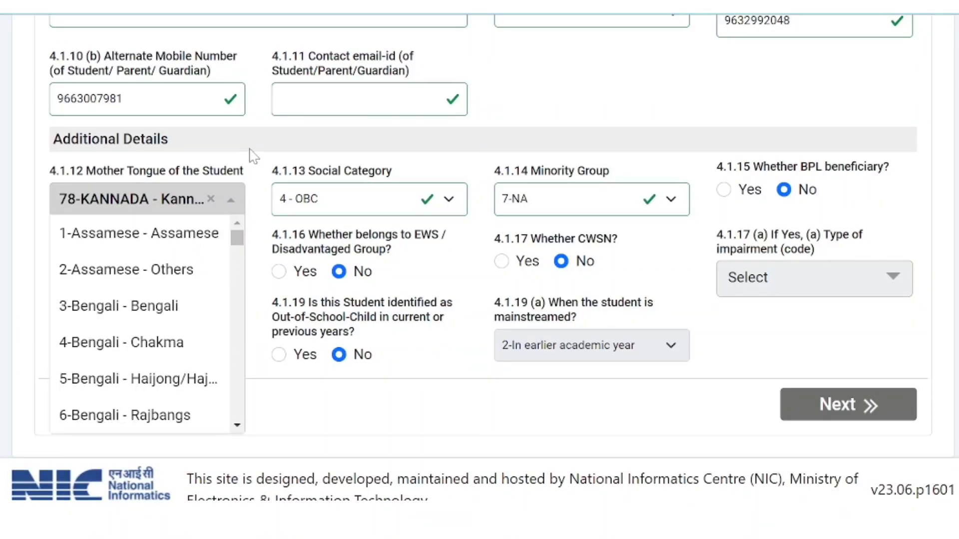
{"action": "left_click", "coordinate": [254, 156]}
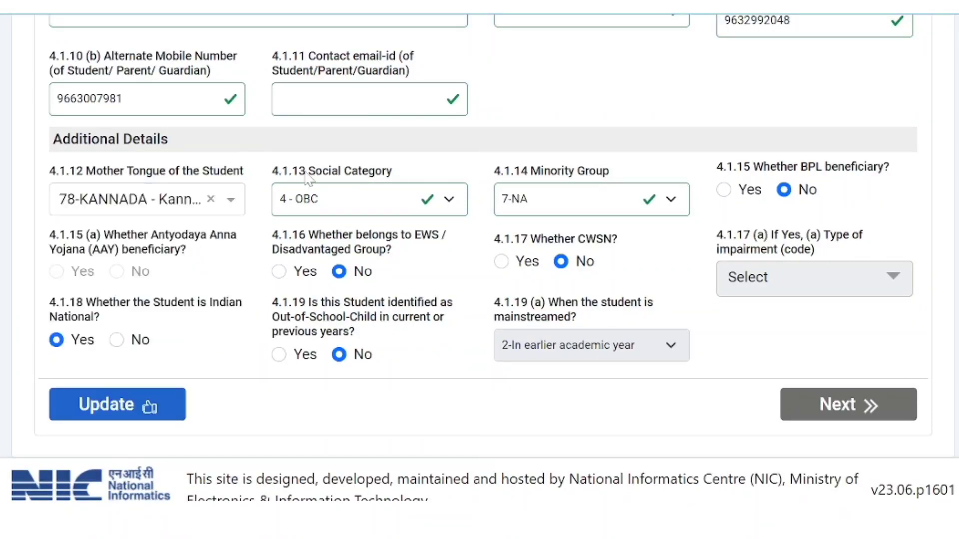
{"action": "left_click", "coordinate": [448, 200]}
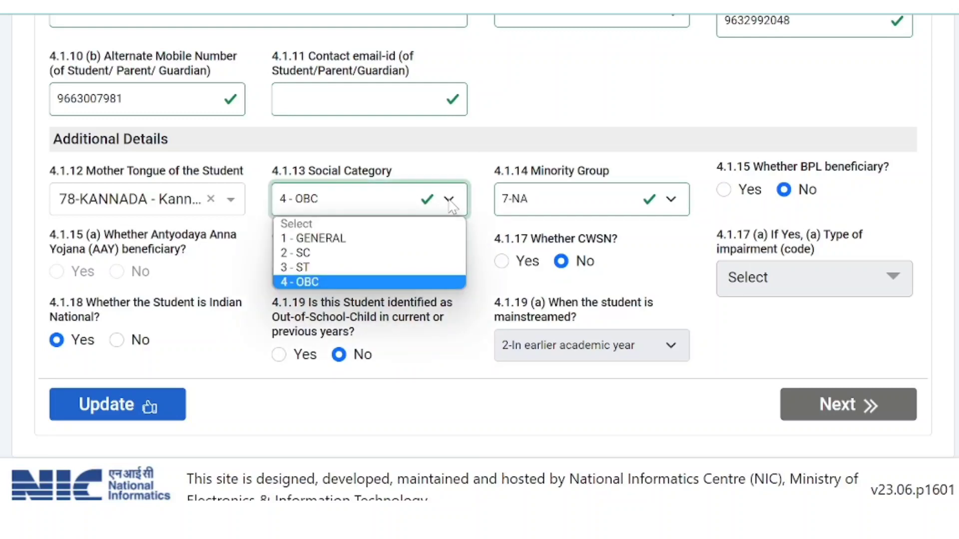
{"action": "left_click", "coordinate": [449, 201]}
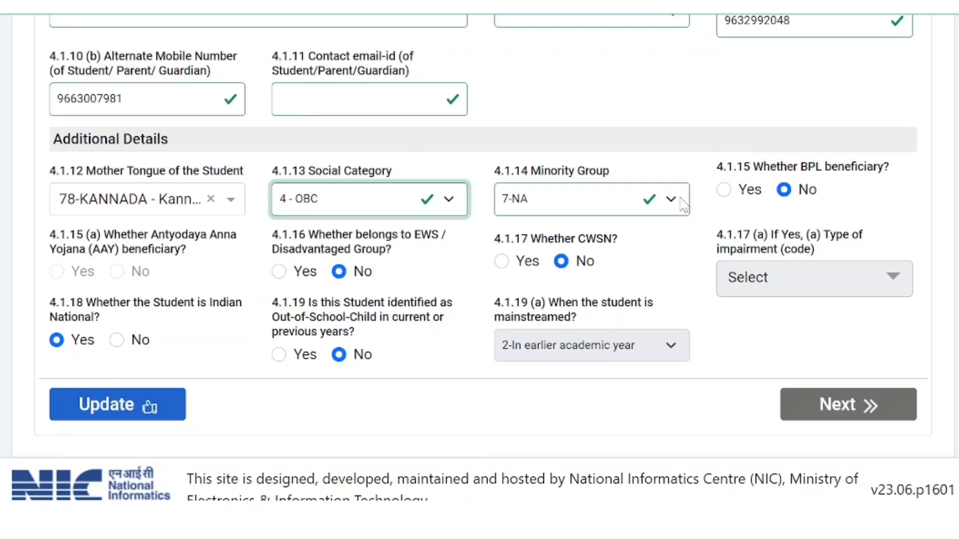
{"action": "left_click", "coordinate": [659, 198]}
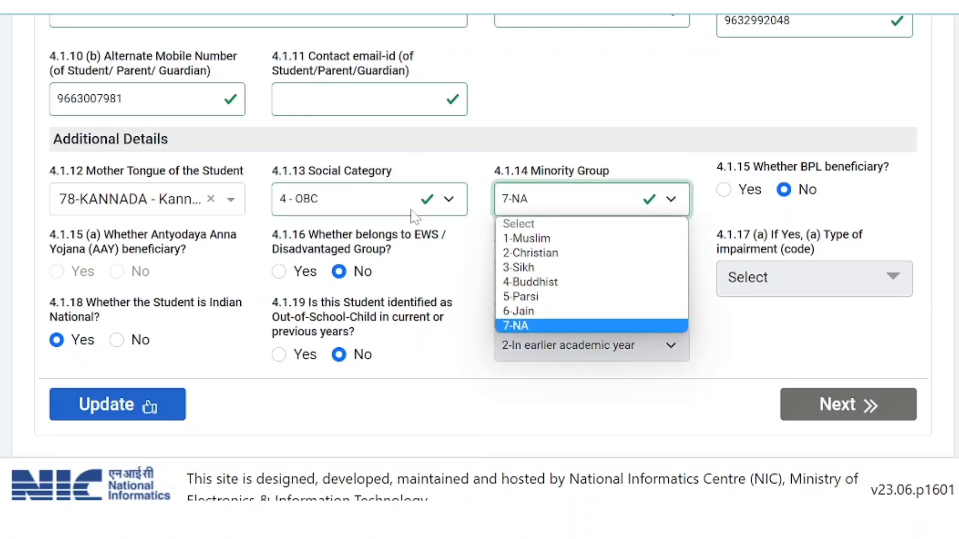
{"action": "left_click", "coordinate": [671, 200]}
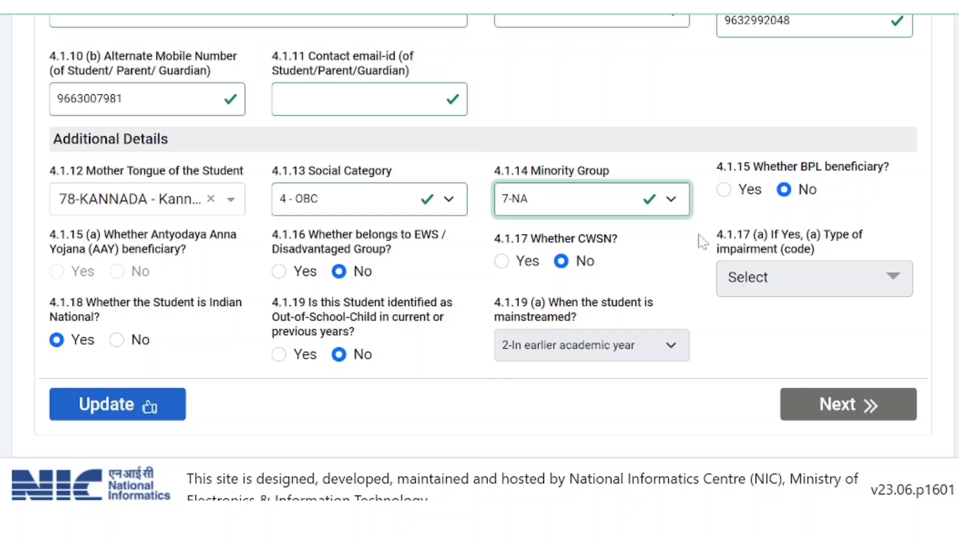
Step: Try the BPL and AAY answers, leaving BPL beneficiary set to No
{"action": "left_click", "coordinate": [725, 191]}
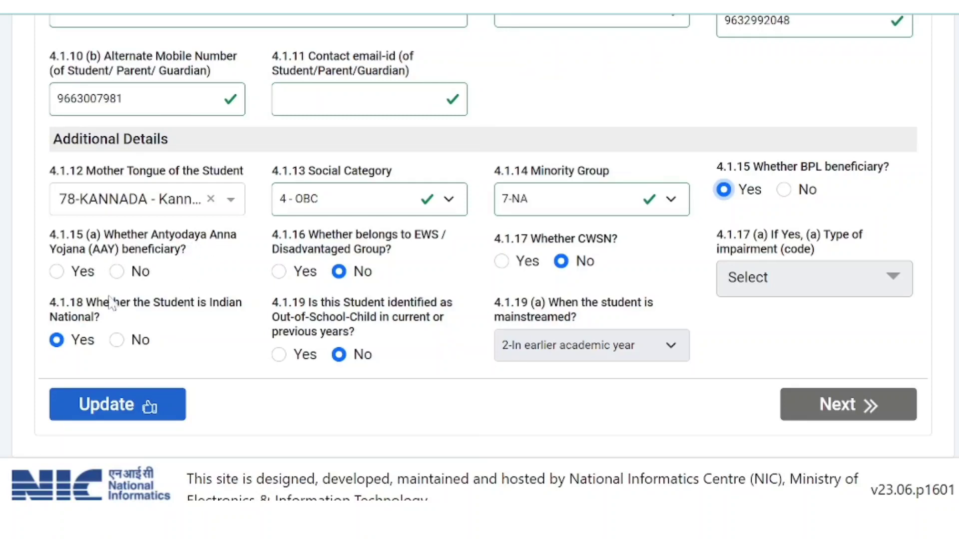
{"action": "left_click", "coordinate": [56, 273]}
{"action": "left_click", "coordinate": [117, 273]}
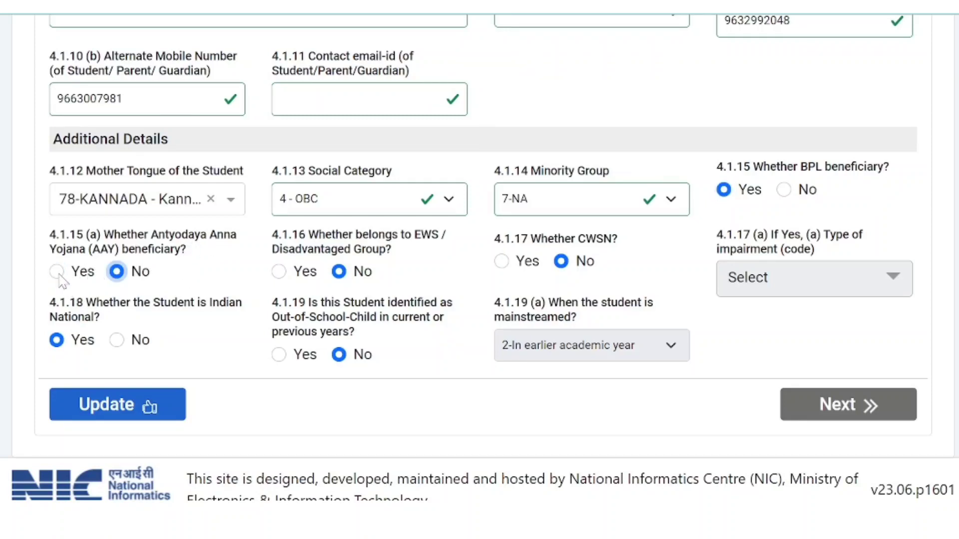
{"action": "left_click", "coordinate": [58, 273]}
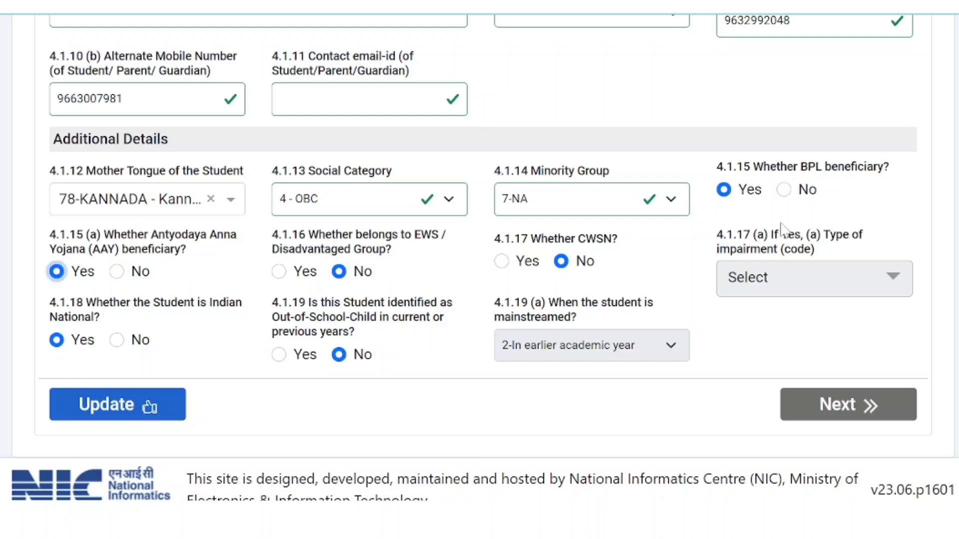
{"action": "left_click", "coordinate": [784, 192]}
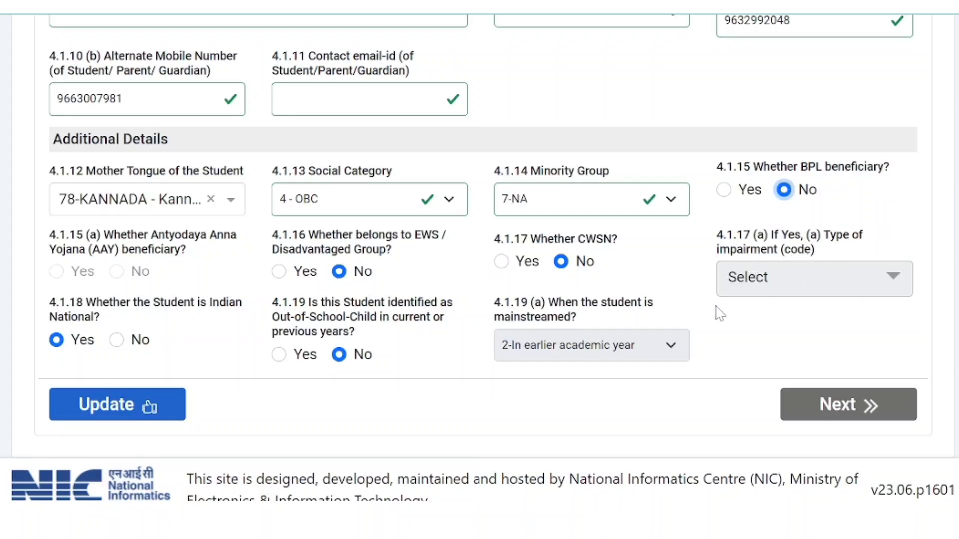
Step: Set CWSN and Out-of-School-Child both back to No after viewing their follow-up options
{"action": "left_click", "coordinate": [506, 265]}
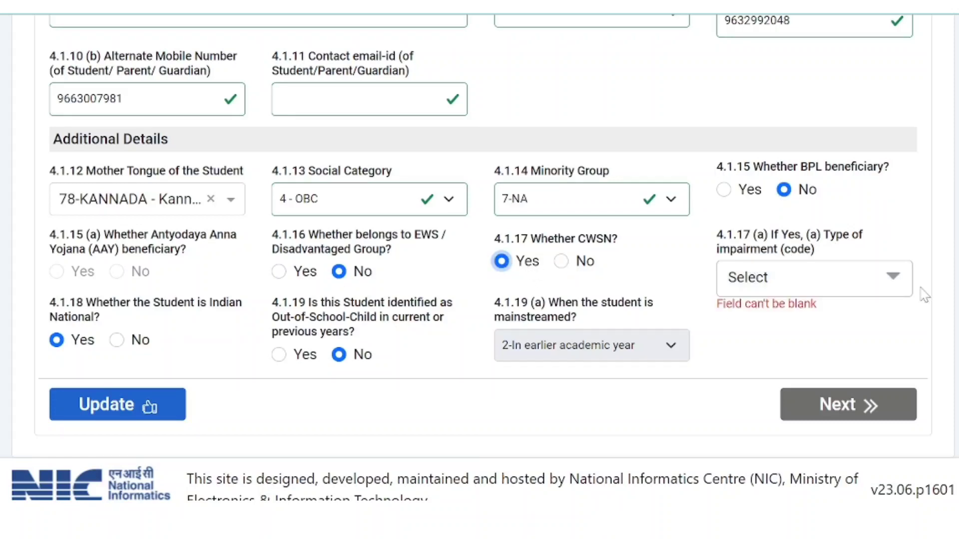
{"action": "left_click", "coordinate": [888, 278]}
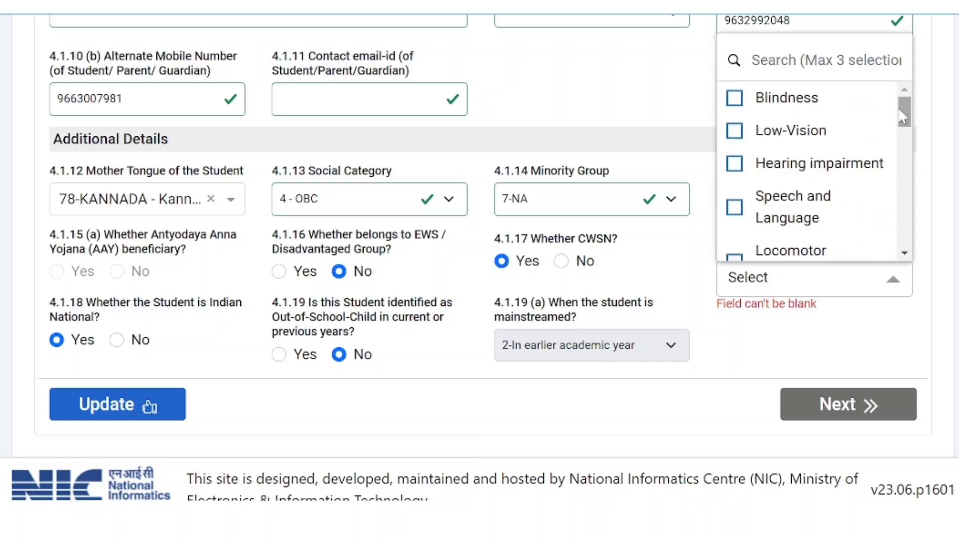
{"action": "mouse_move", "coordinate": [904, 107]}
{"action": "left_mouse_down"}
{"action": "mouse_move", "coordinate": [907, 247]}
{"action": "mouse_move", "coordinate": [902, 102]}
{"action": "left_mouse_up"}
{"action": "left_click", "coordinate": [814, 336]}
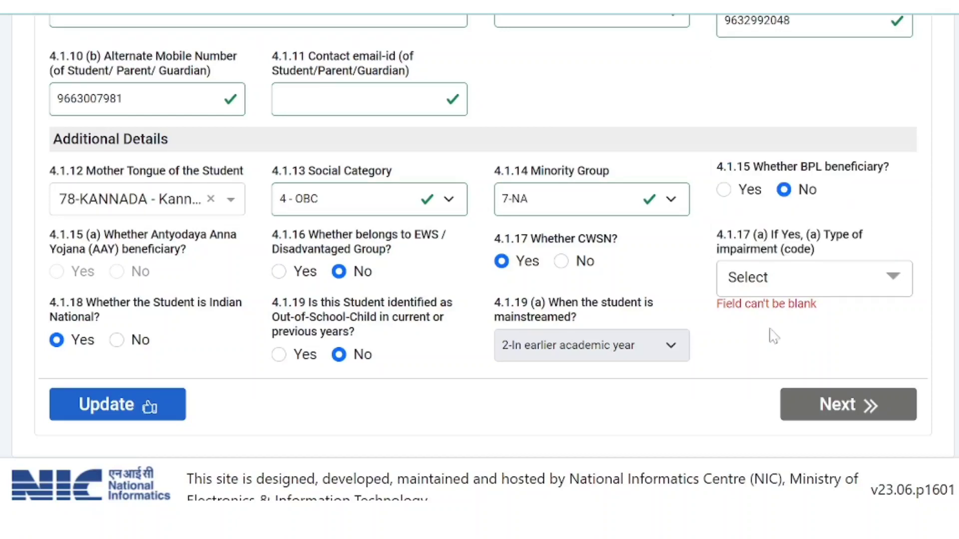
{"action": "left_click", "coordinate": [561, 261]}
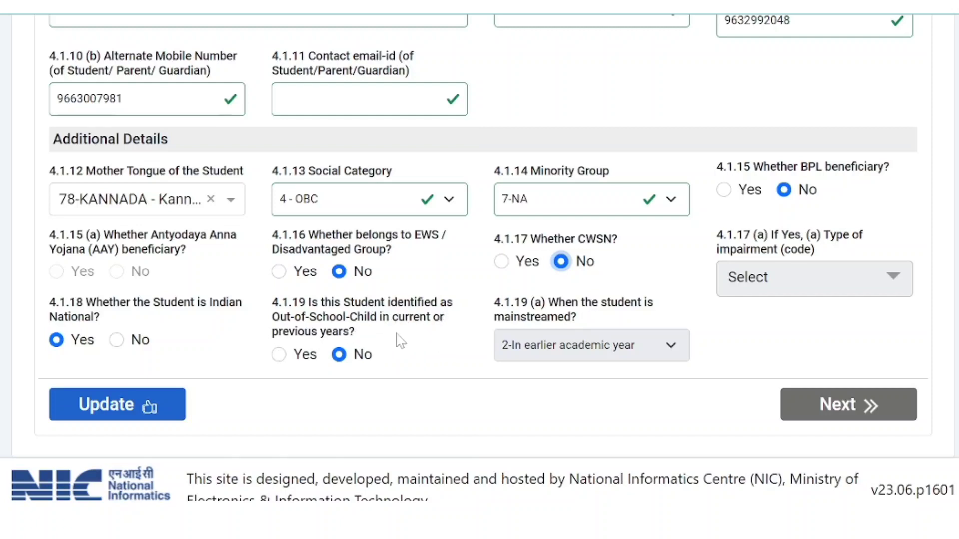
{"action": "left_click", "coordinate": [280, 355]}
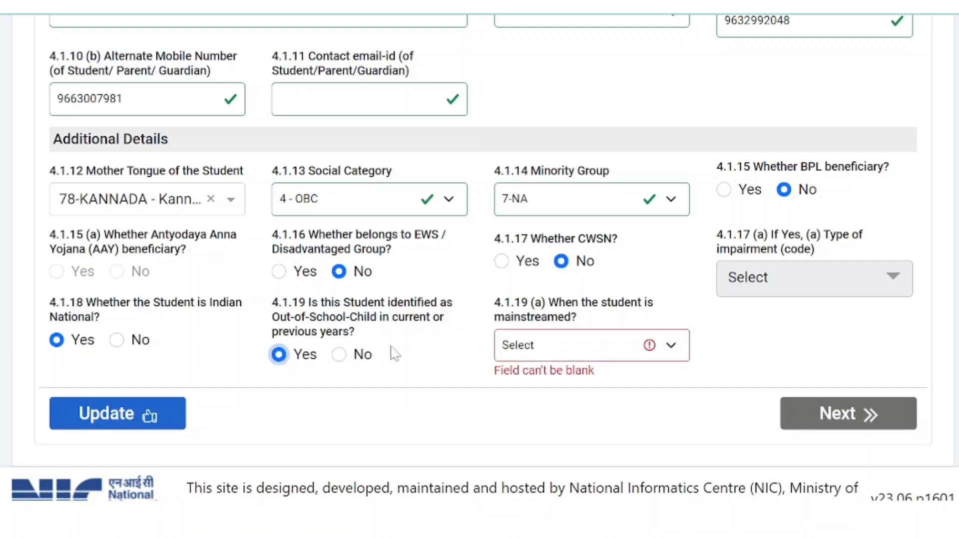
{"action": "left_click", "coordinate": [675, 346]}
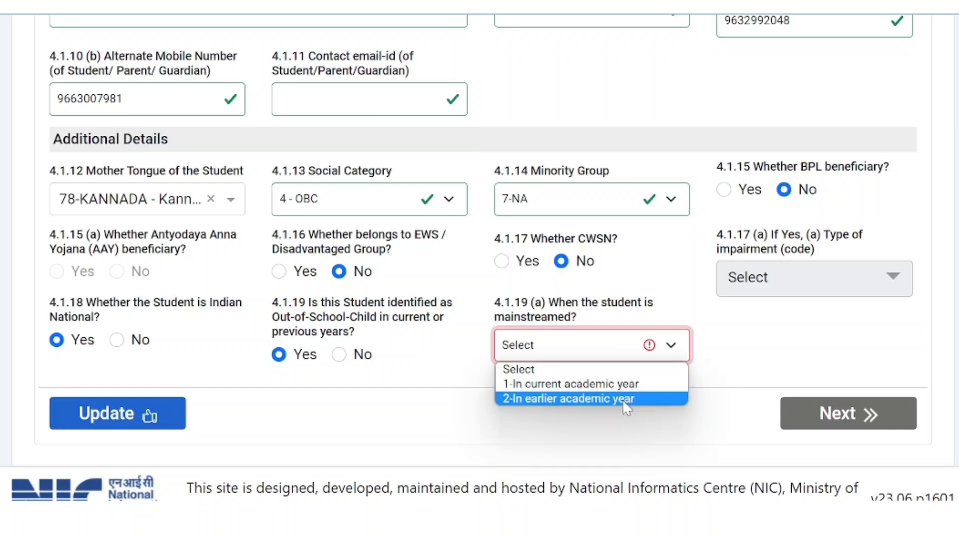
{"action": "left_click", "coordinate": [338, 355]}
{"action": "left_click", "coordinate": [339, 354]}
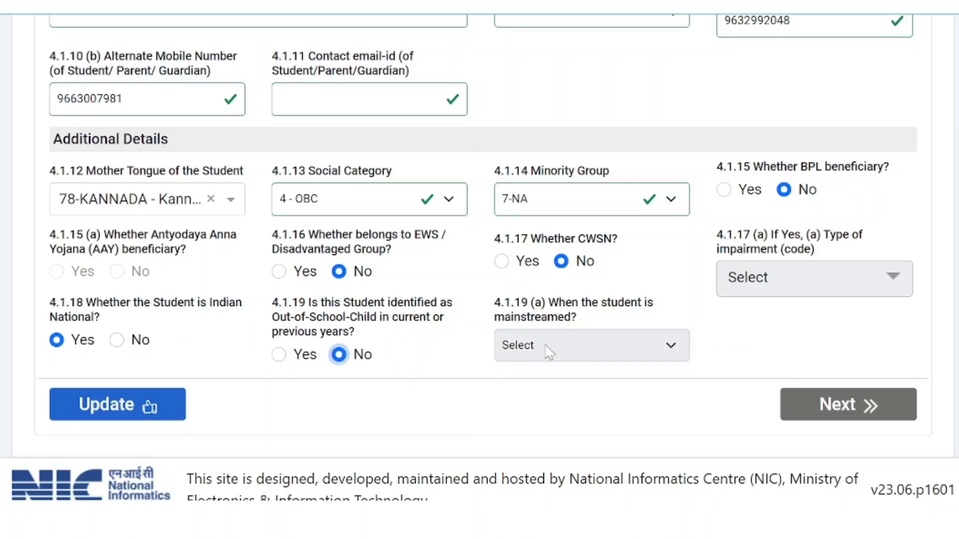
{"action": "scroll", "coordinate": [715, 392], "scroll_direction": "up", "scroll_amount": 3}
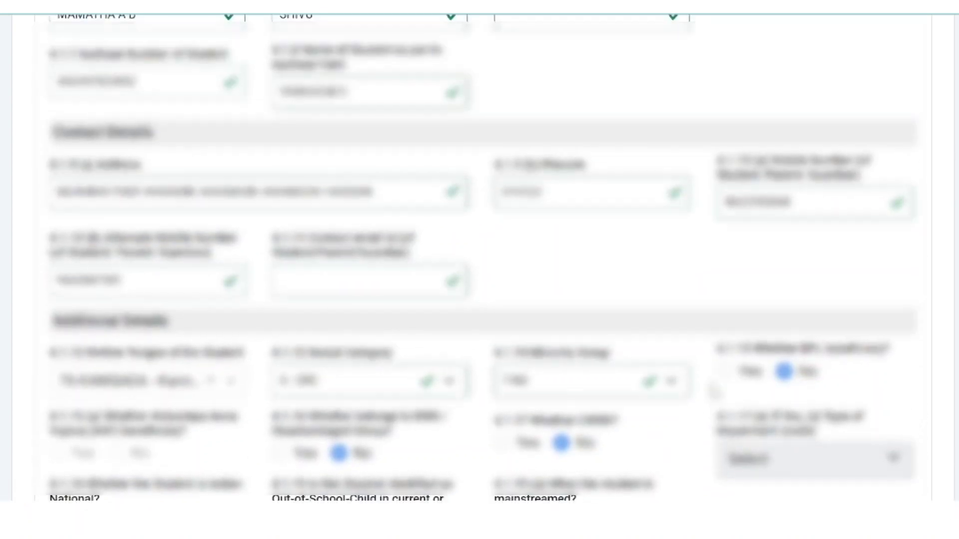
Step: Save the corrected general information with Update and choose Next in the success dialog
{"action": "scroll", "coordinate": [715, 392], "scroll_direction": "down", "scroll_amount": 3}
{"action": "scroll", "coordinate": [621, 391], "scroll_direction": "up", "scroll_amount": 15}
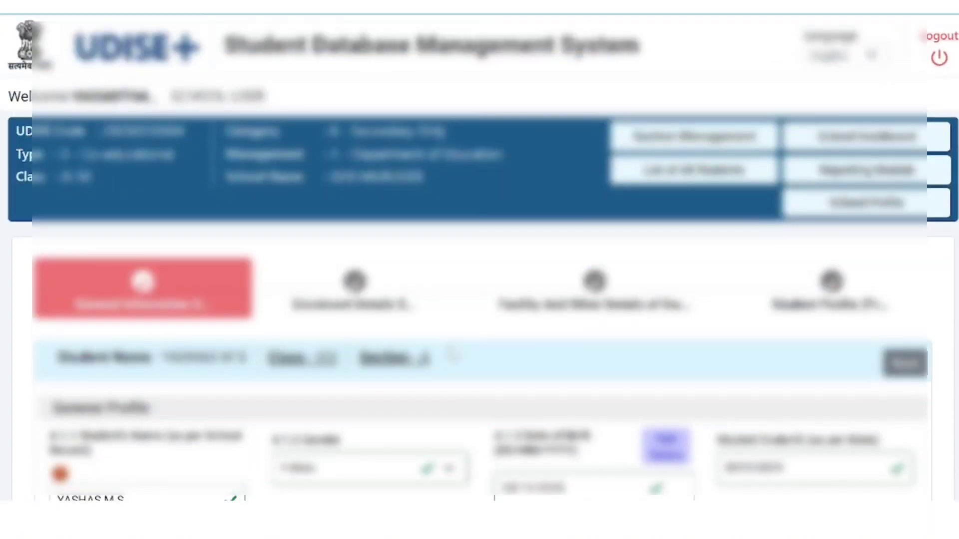
{"action": "left_click", "coordinate": [106, 315]}
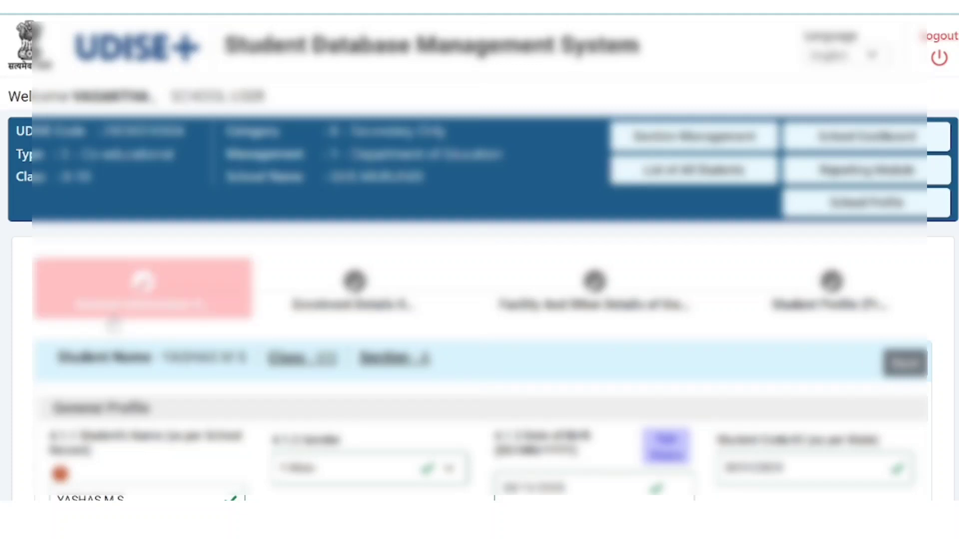
{"action": "scroll", "coordinate": [162, 293], "scroll_direction": "down", "scroll_amount": 10}
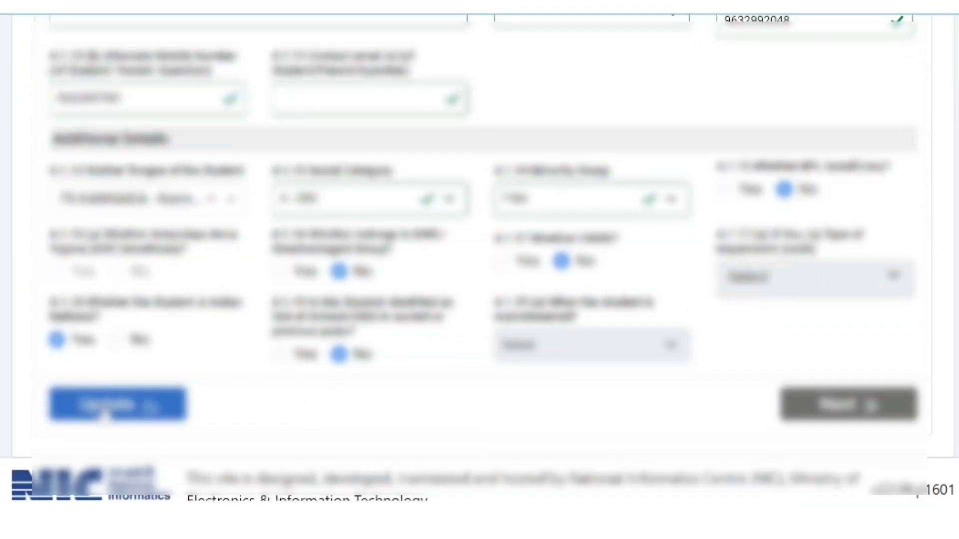
{"action": "left_click", "coordinate": [101, 406]}
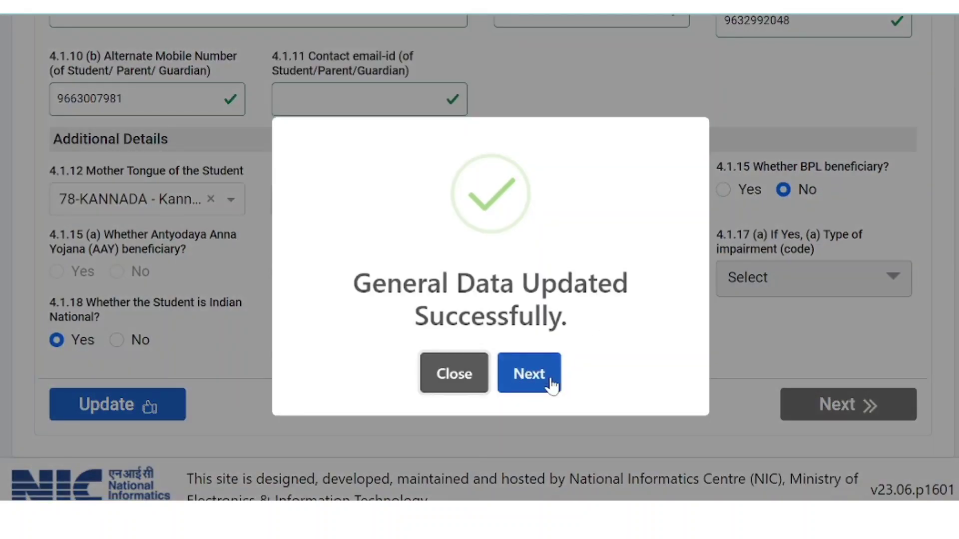
{"action": "left_click", "coordinate": [533, 384]}
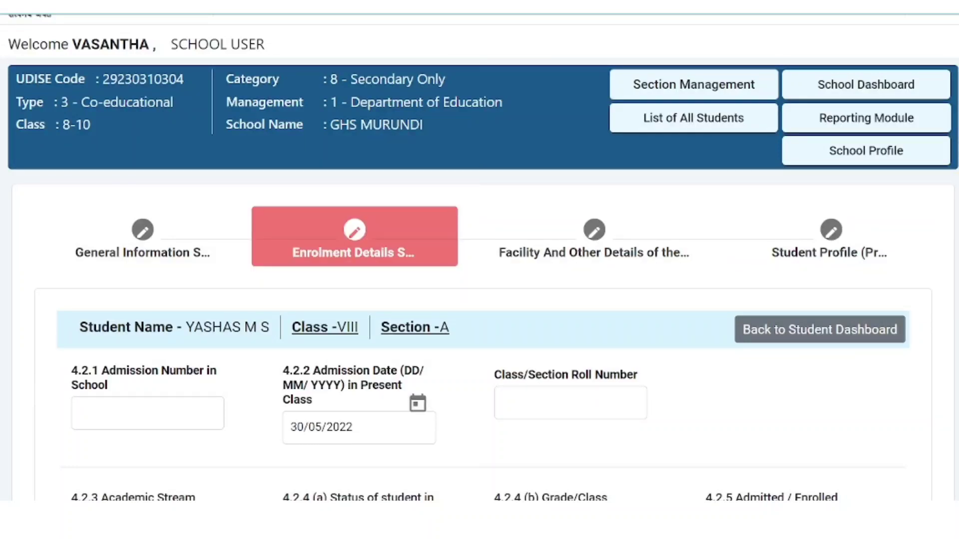
Step: Enter admission number 4 and keep admission date 30/05/2022
{"action": "scroll", "coordinate": [480, 258], "scroll_direction": "down", "scroll_amount": 6}
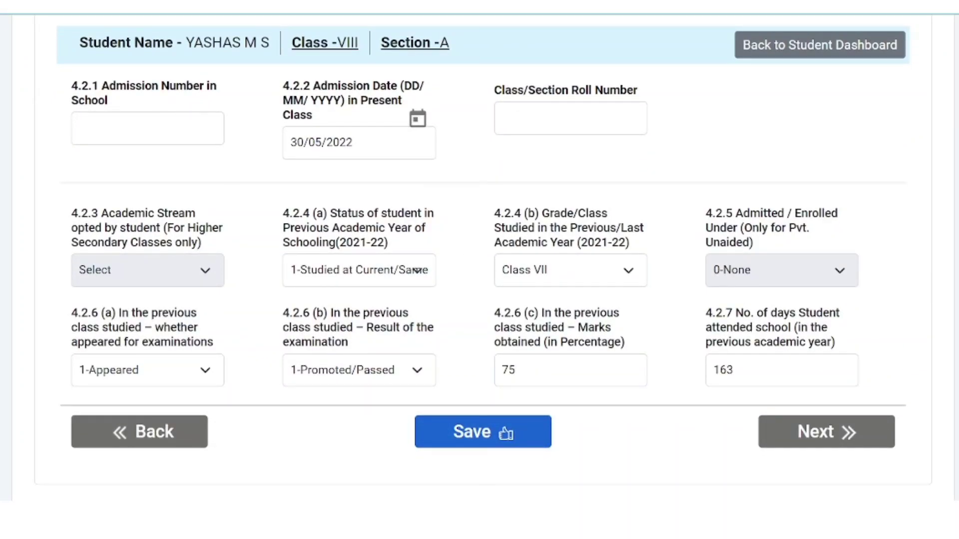
{"action": "left_click", "coordinate": [147, 128]}
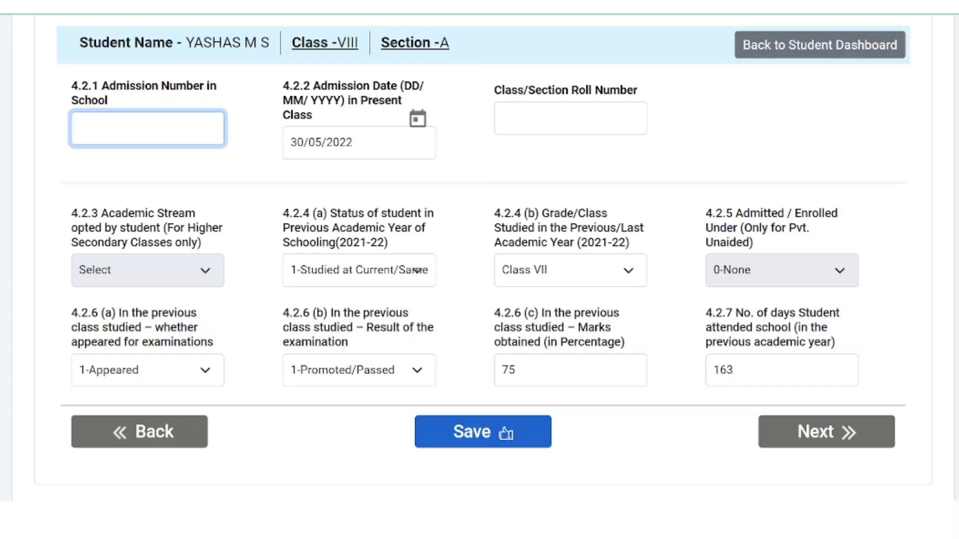
{"action": "type", "text": "4"}
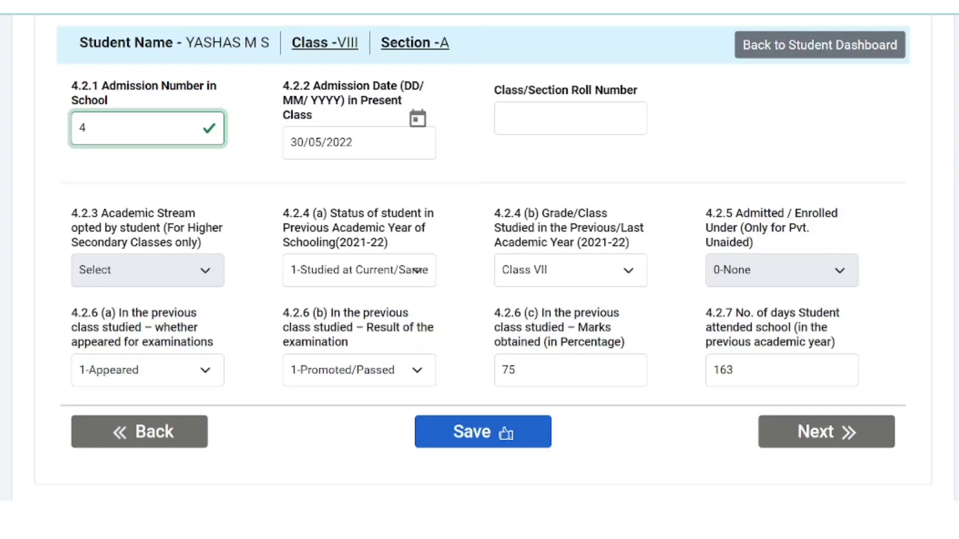
{"action": "left_click_drag", "start_coordinate": [357, 142], "coordinate": [282, 159]}
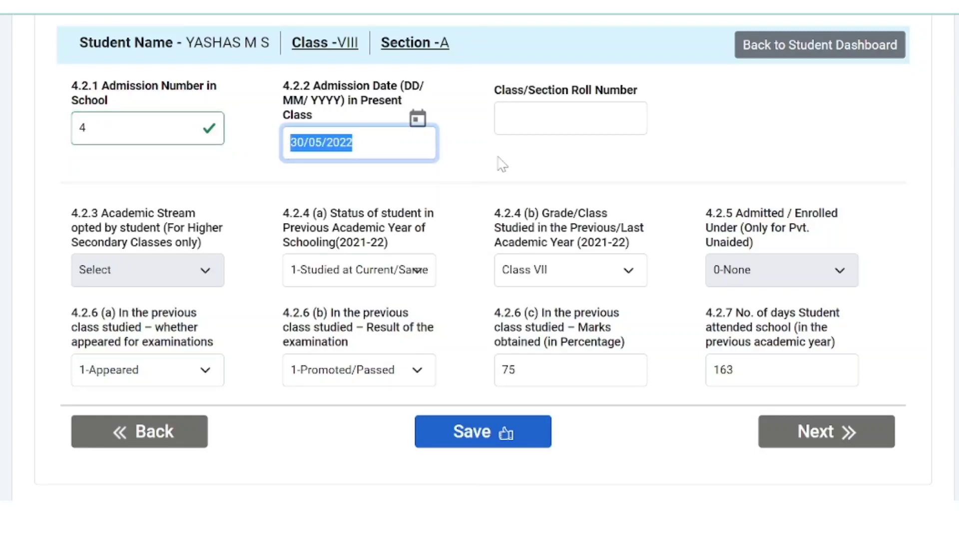
{"action": "left_click", "coordinate": [480, 163]}
{"action": "left_click", "coordinate": [85, 127]}
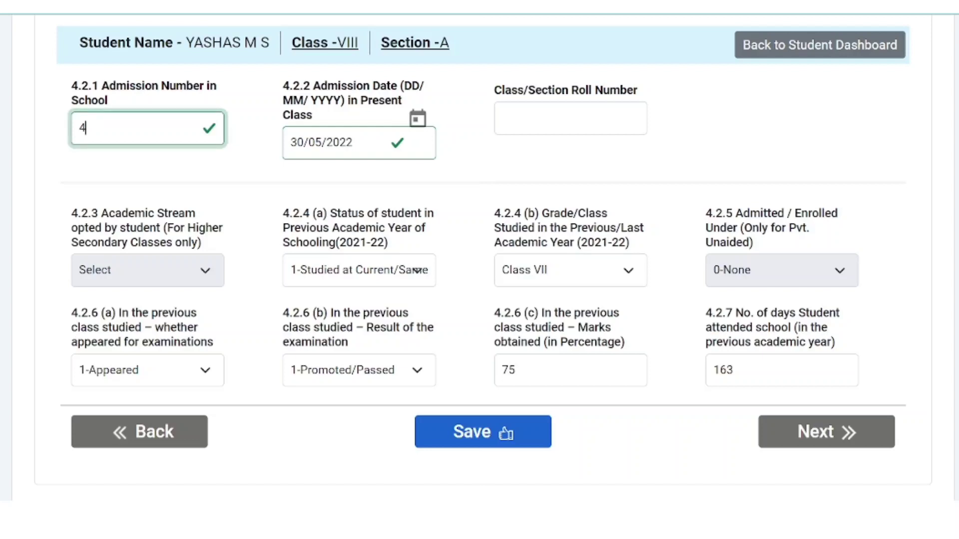
Step: Enter class roll number 26 and bring up the 4.2.4(a) previous-year schooling status choices
{"action": "left_click", "coordinate": [571, 119]}
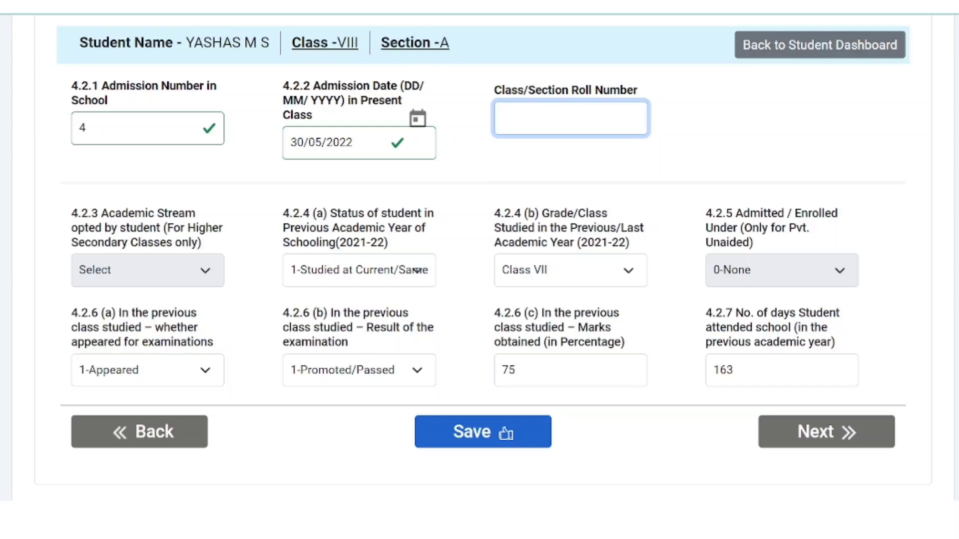
{"action": "type", "text": "26"}
{"action": "scroll", "coordinate": [264, 238], "scroll_direction": "down", "scroll_amount": 1}
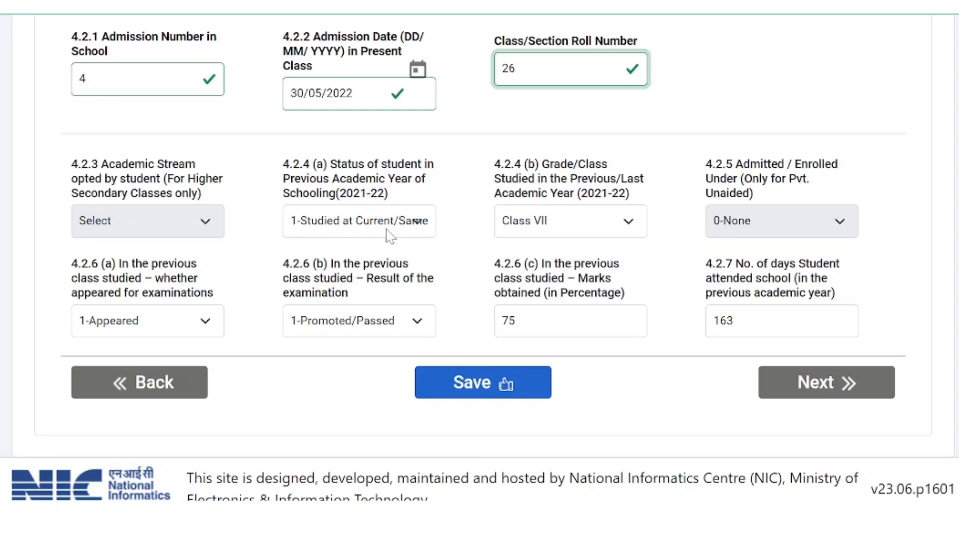
{"action": "left_click", "coordinate": [414, 223]}
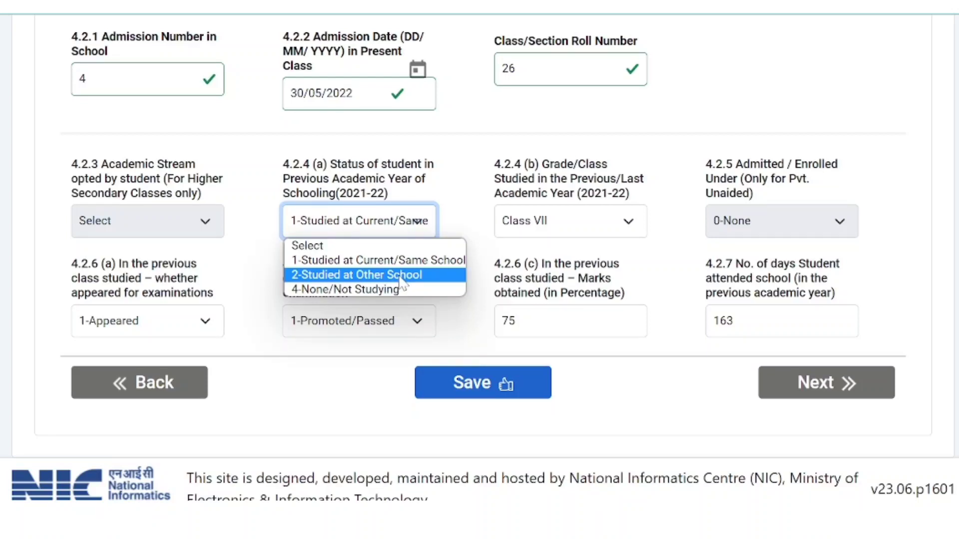
Step: Set the previous-year schooling status to 2-Studied at Other School
{"action": "left_click", "coordinate": [402, 275]}
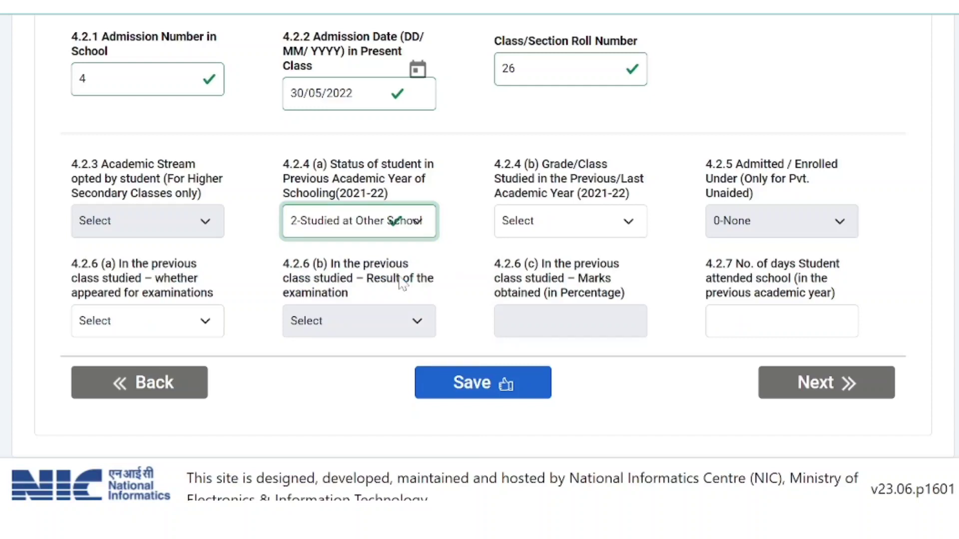
{"action": "left_click", "coordinate": [394, 221]}
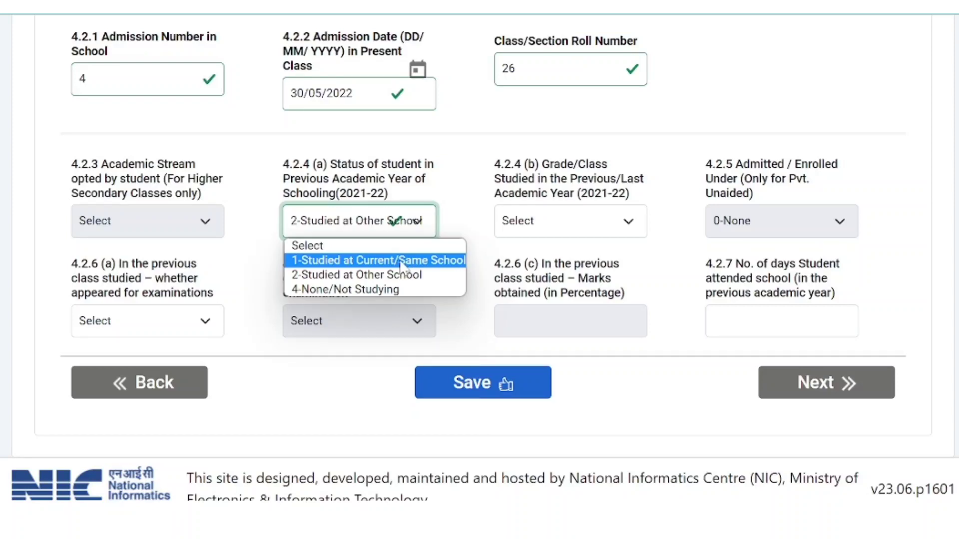
{"action": "left_click", "coordinate": [402, 262]}
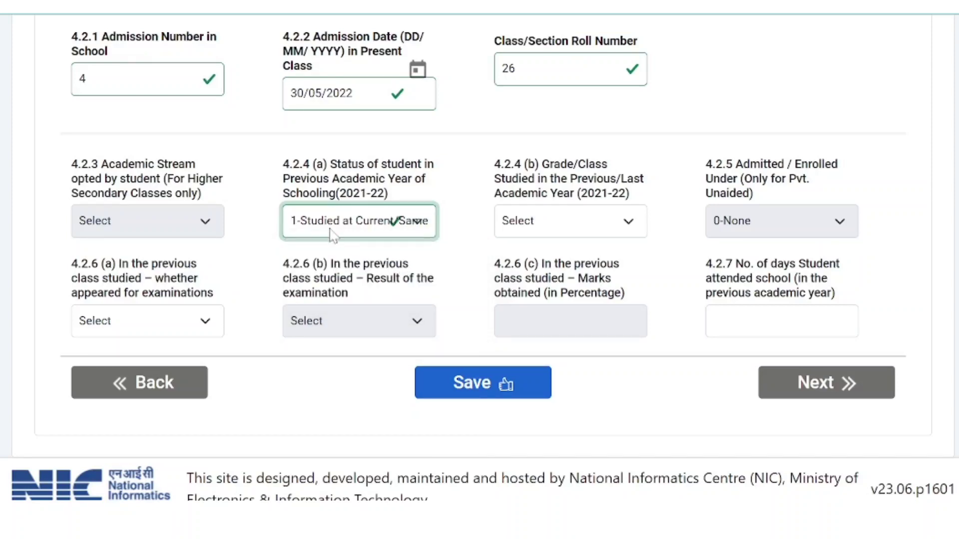
{"action": "left_click", "coordinate": [419, 228]}
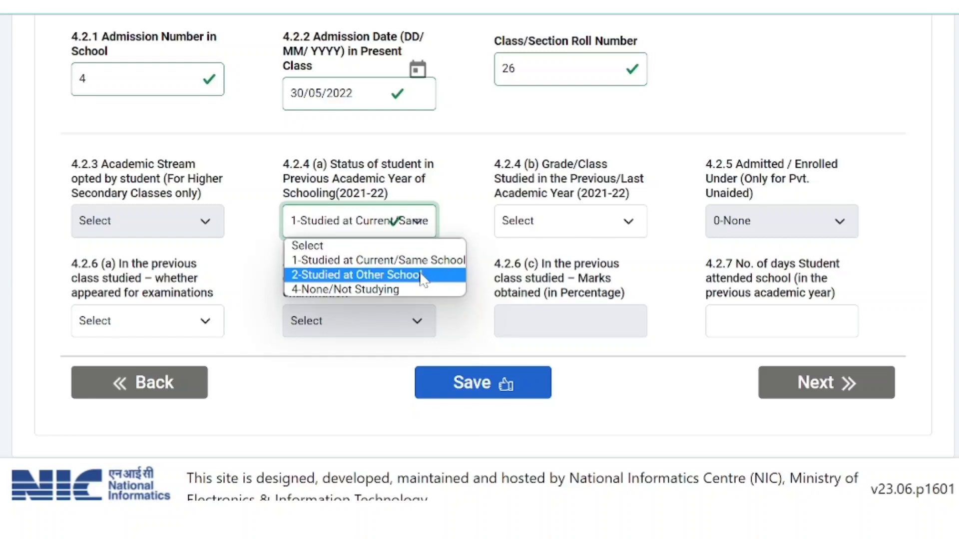
{"action": "left_click", "coordinate": [422, 275]}
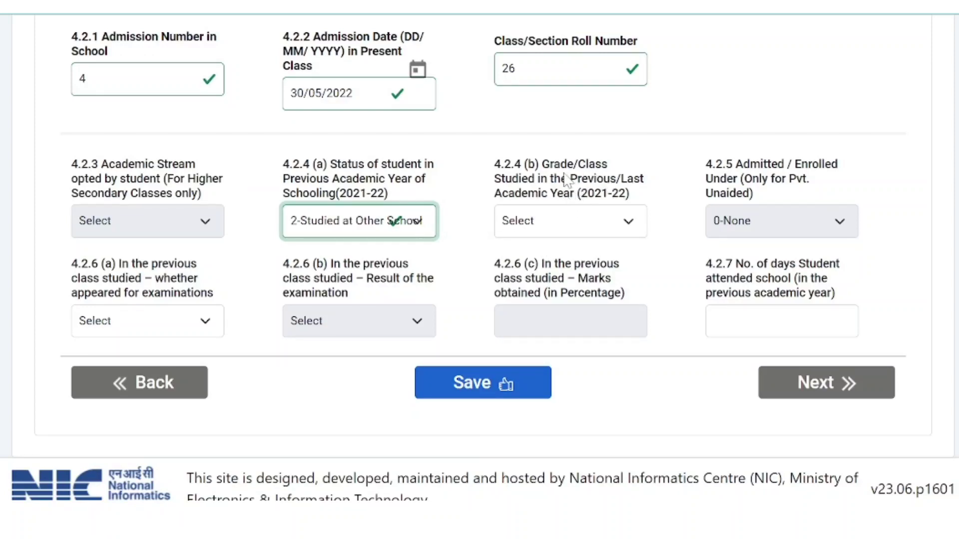
Step: Set the 4.2.4(b) previous-year grade/class to Class VII
{"action": "left_click", "coordinate": [589, 215]}
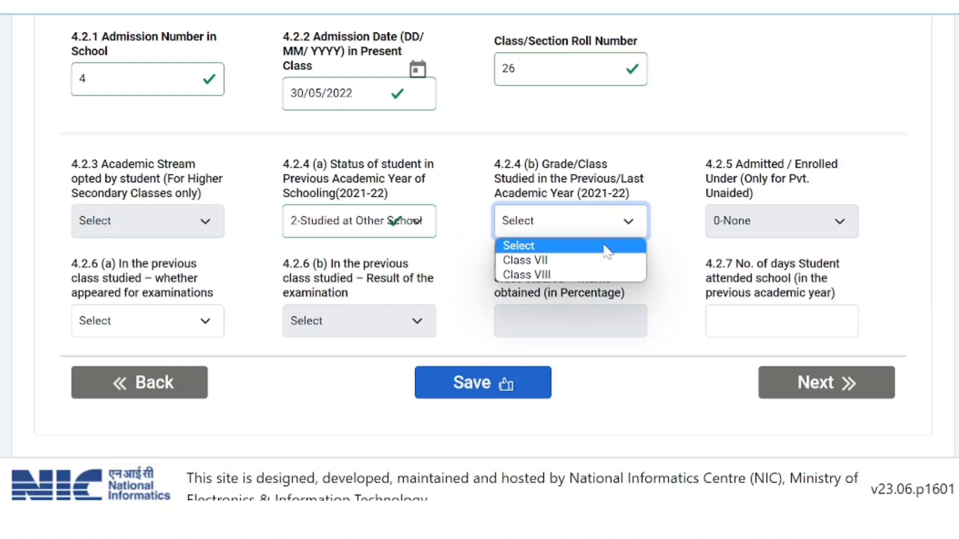
{"action": "left_click", "coordinate": [603, 261]}
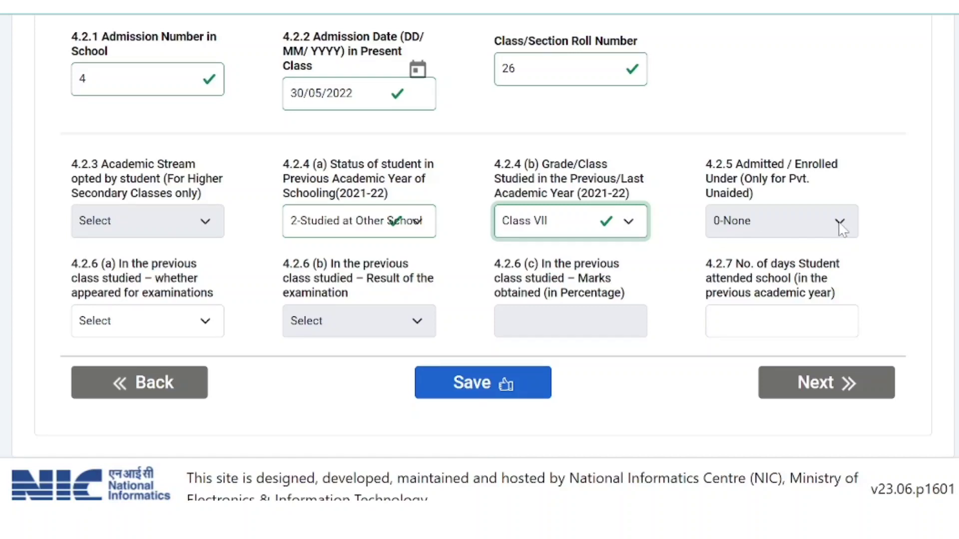
{"action": "left_click", "coordinate": [837, 229]}
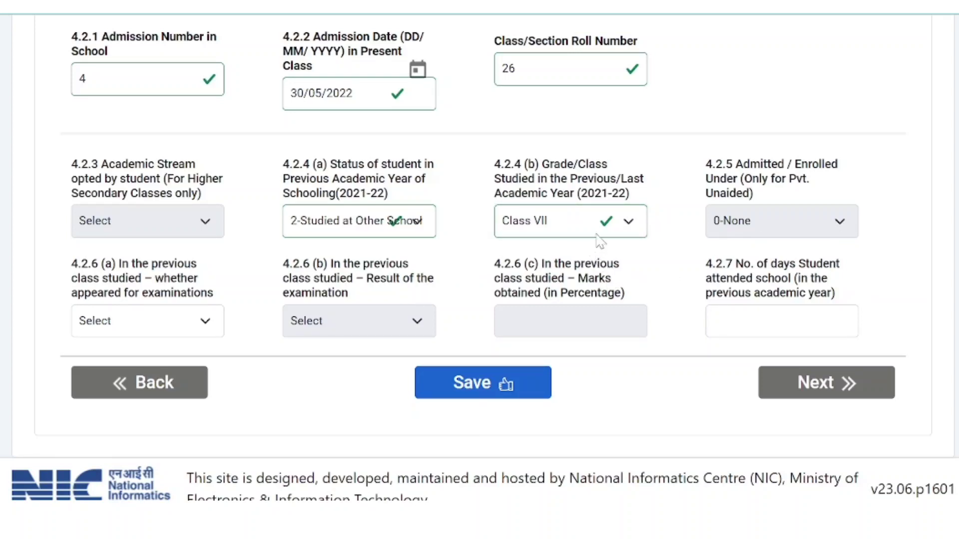
{"action": "left_click", "coordinate": [629, 224]}
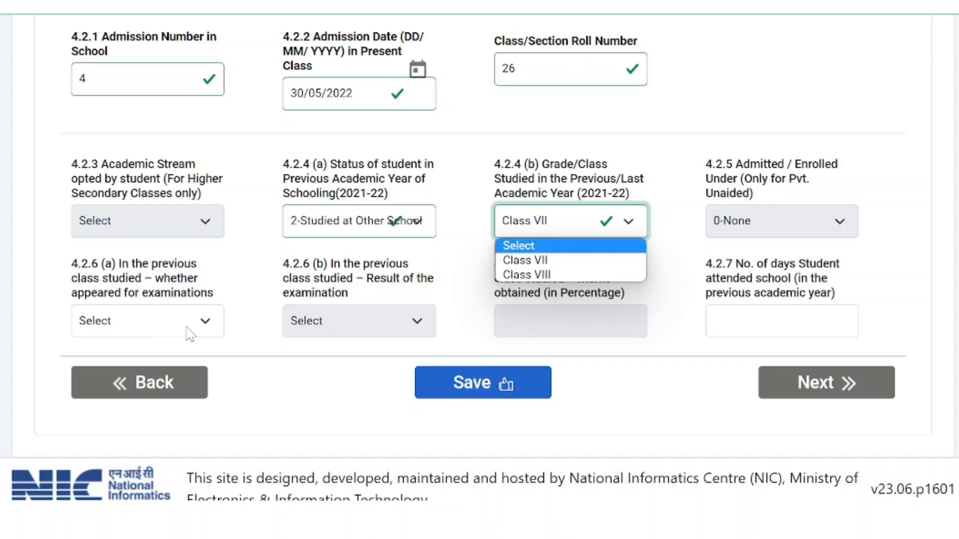
Step: Mark the student as 1-Appeared for exams with result 1-Promoted/Passed
{"action": "left_click", "coordinate": [203, 322]}
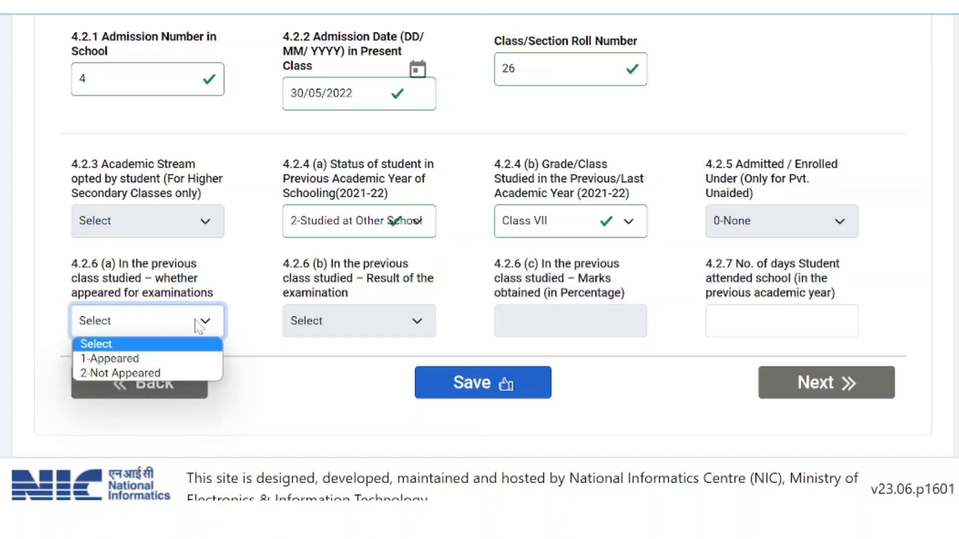
{"action": "left_click", "coordinate": [178, 359]}
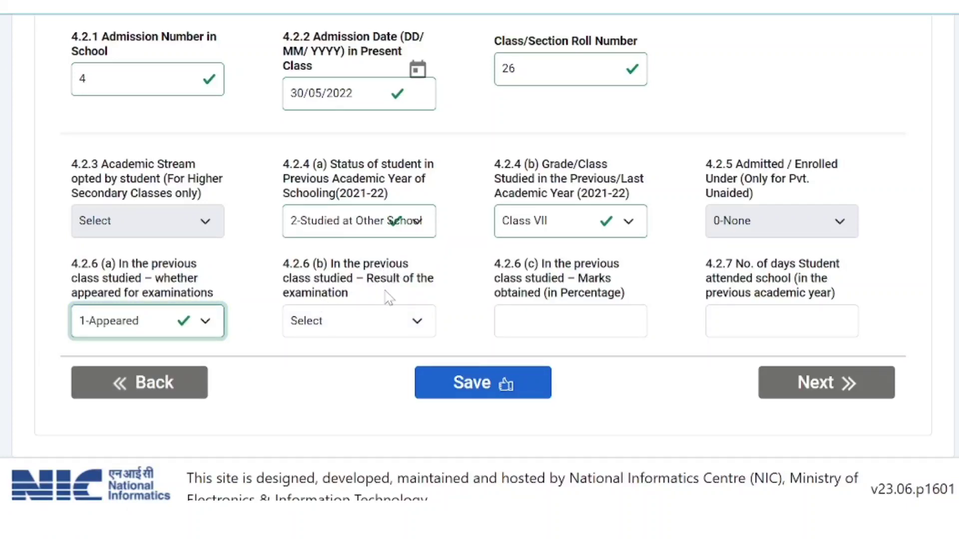
{"action": "left_click", "coordinate": [413, 324]}
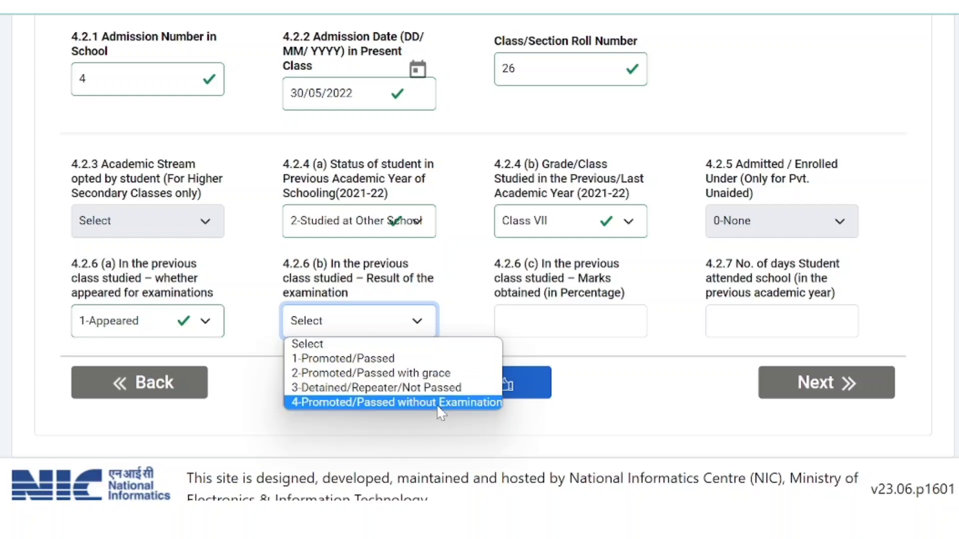
{"action": "left_click", "coordinate": [440, 360]}
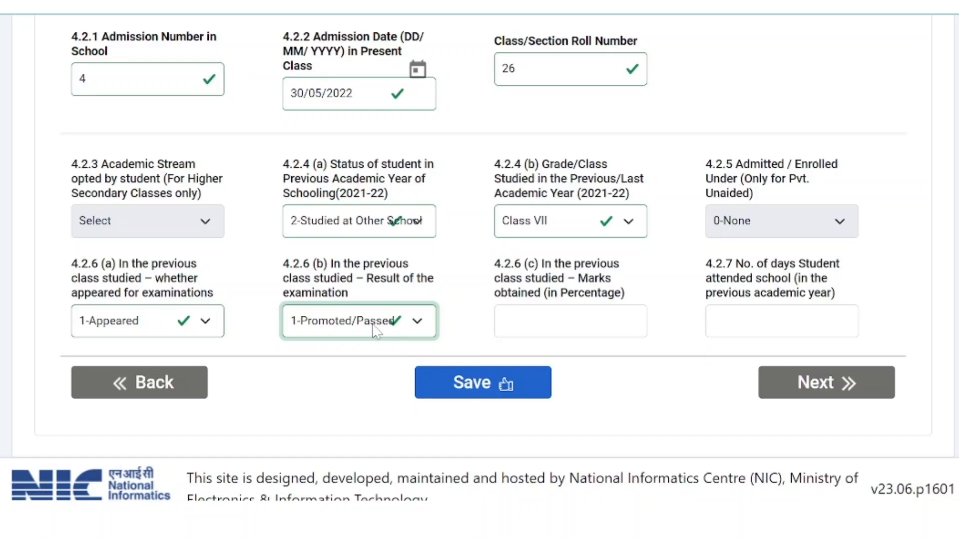
Step: Enter 90 percent marks and 230 days attended for the previous year
{"action": "left_click", "coordinate": [571, 321]}
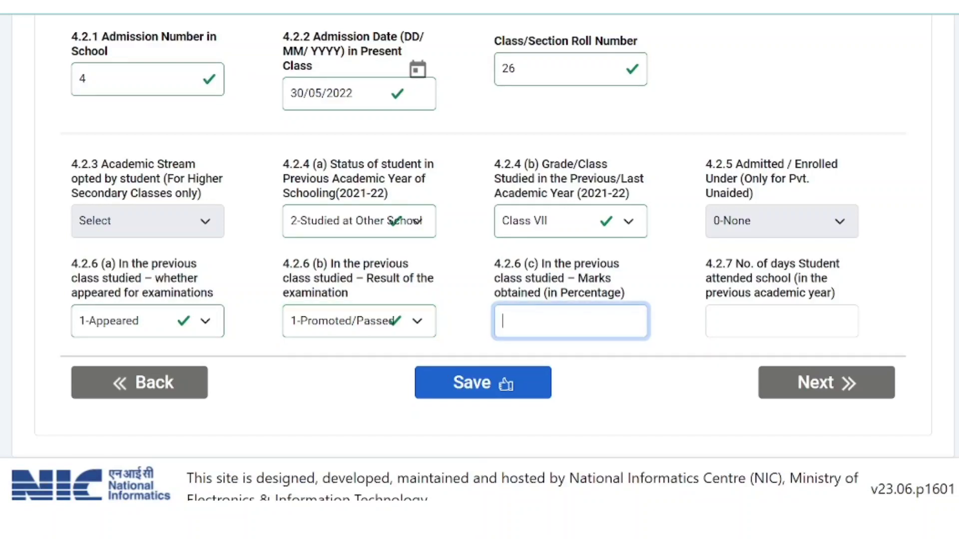
{"action": "type", "text": "9"}
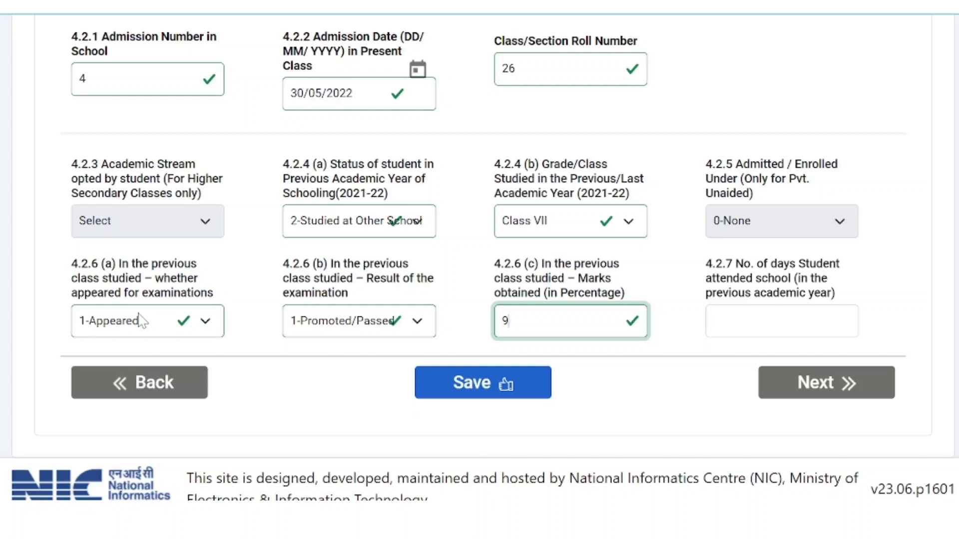
{"action": "type", "text": "0"}
{"action": "key", "text": "Tab"}
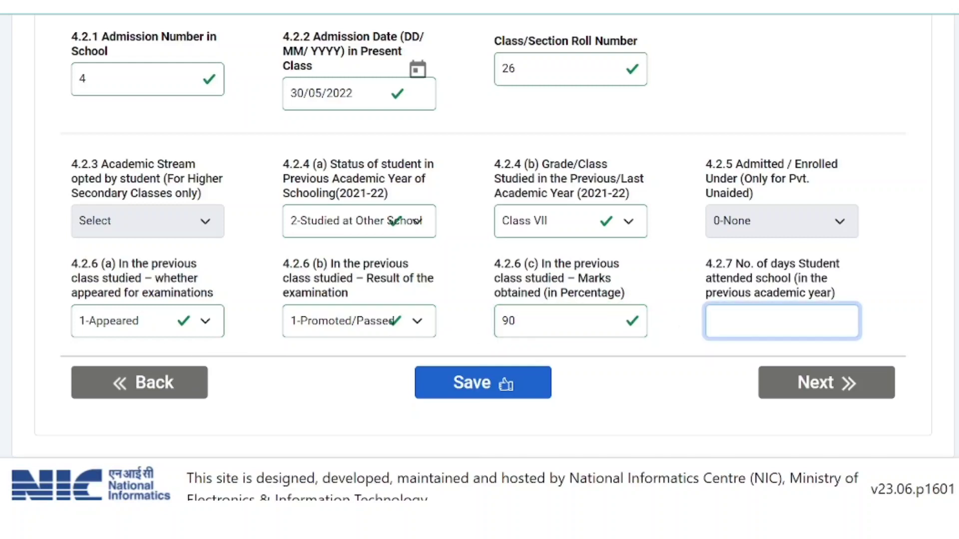
{"action": "type", "text": "230"}
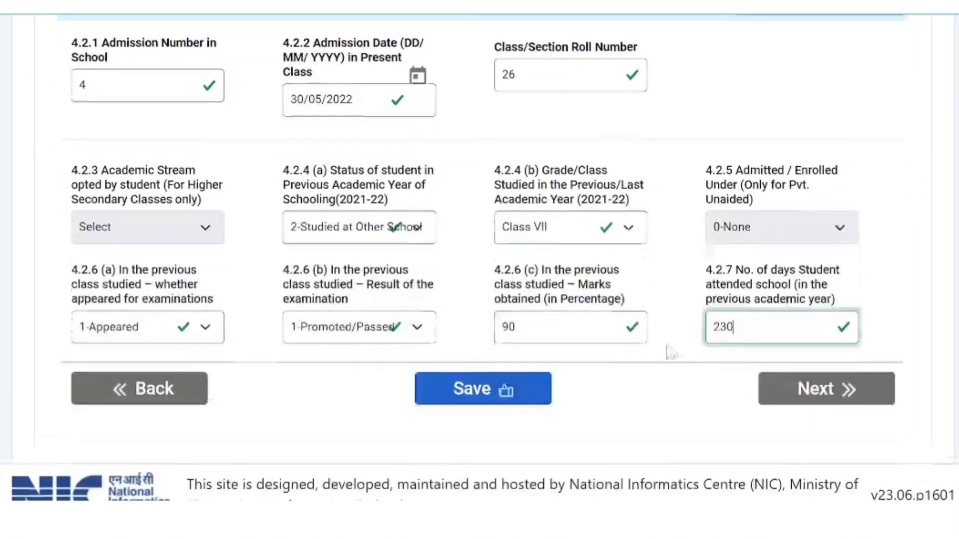
Step: Save the enrolment details and continue to the Facility And Other Details form
{"action": "left_click", "coordinate": [472, 390]}
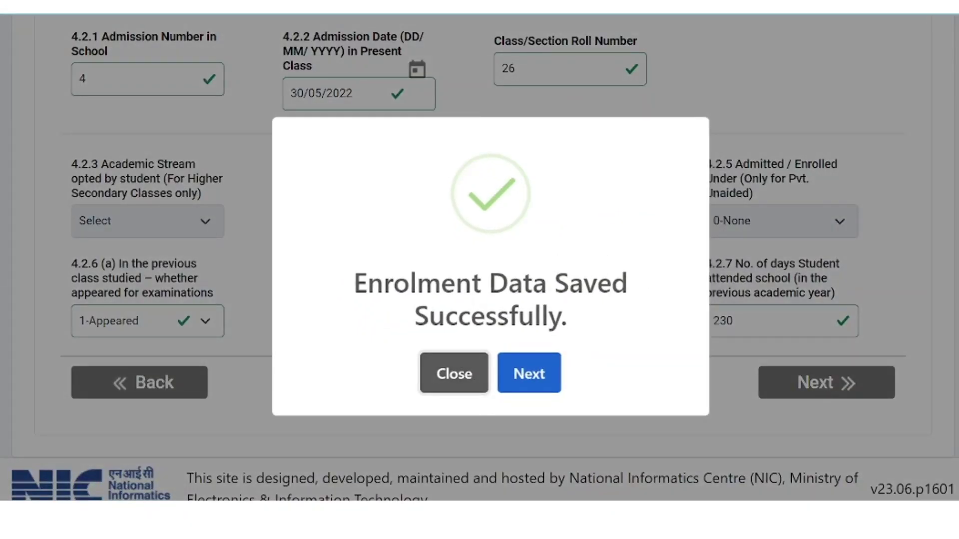
{"action": "left_click", "coordinate": [536, 379]}
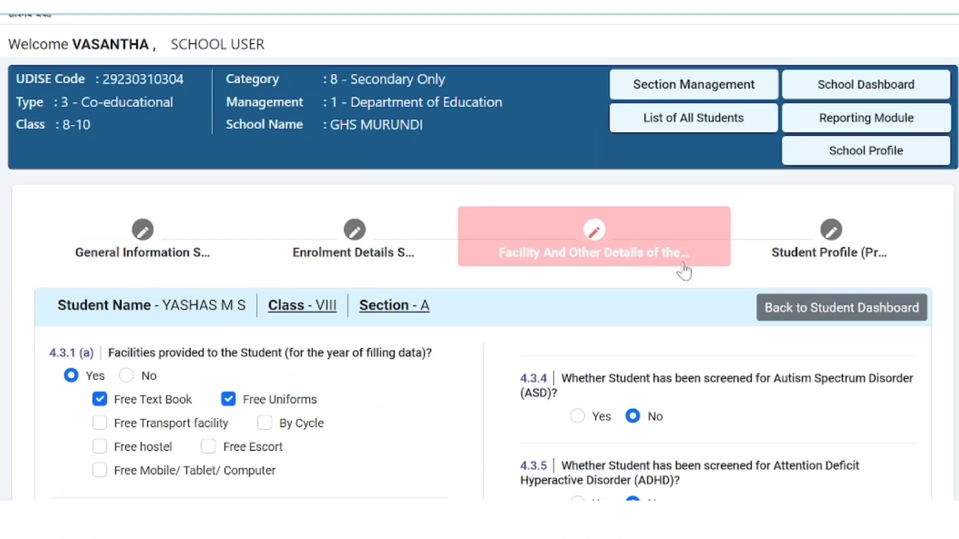
{"action": "scroll", "coordinate": [636, 338], "scroll_direction": "down", "scroll_amount": 2}
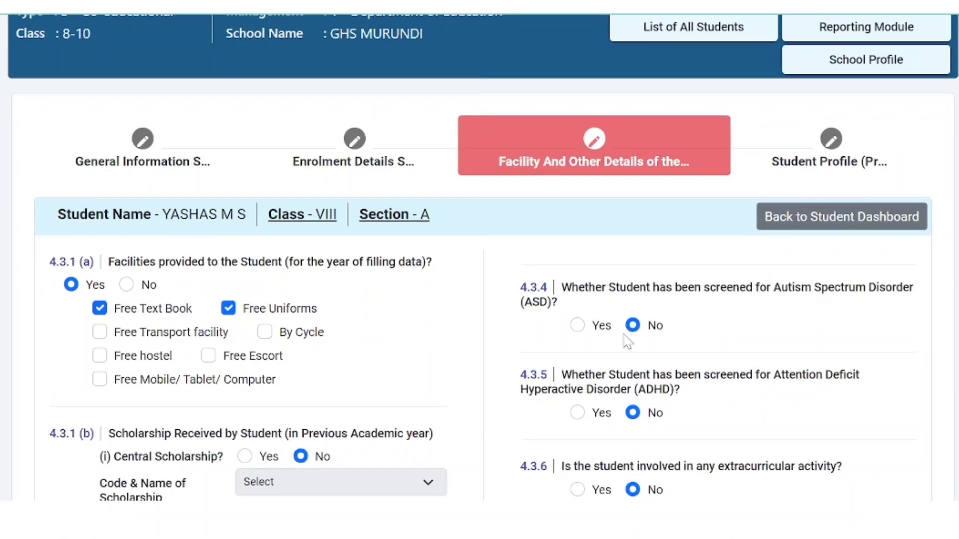
{"action": "scroll", "coordinate": [312, 318], "scroll_direction": "down", "scroll_amount": 4}
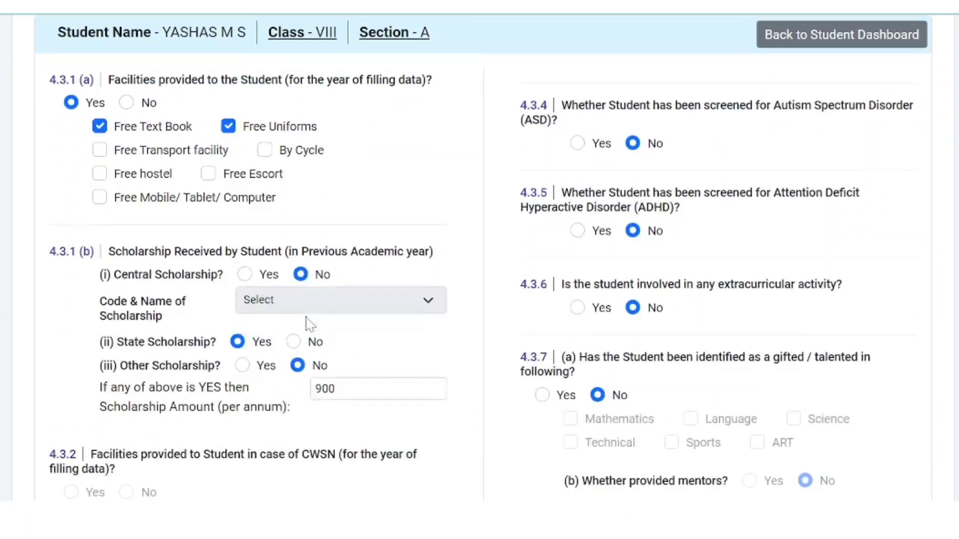
{"action": "scroll", "coordinate": [483, 258], "scroll_direction": "down", "scroll_amount": 1}
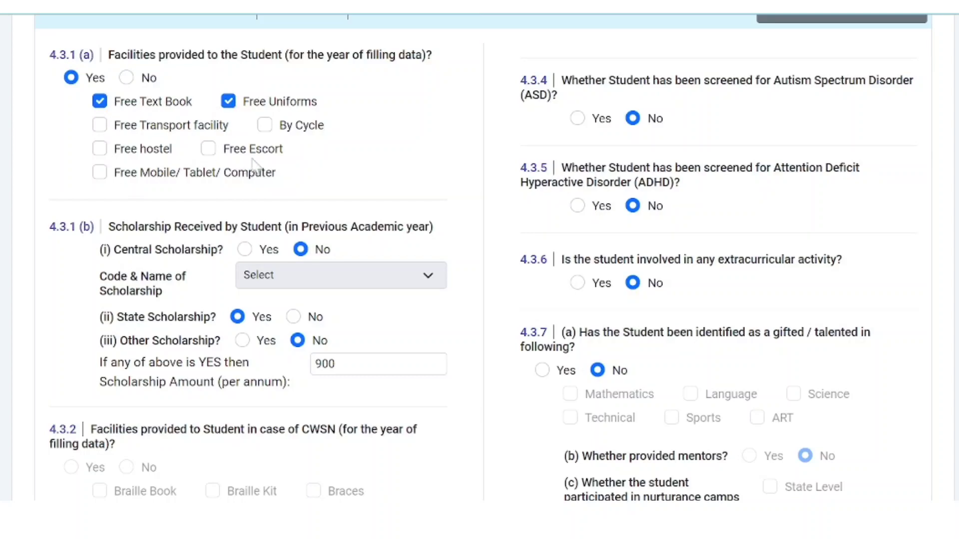
Step: Review the facility form, leaving By Cycle unticked and the scholarship amount at 900
{"action": "left_click", "coordinate": [265, 126]}
{"action": "left_click", "coordinate": [265, 126]}
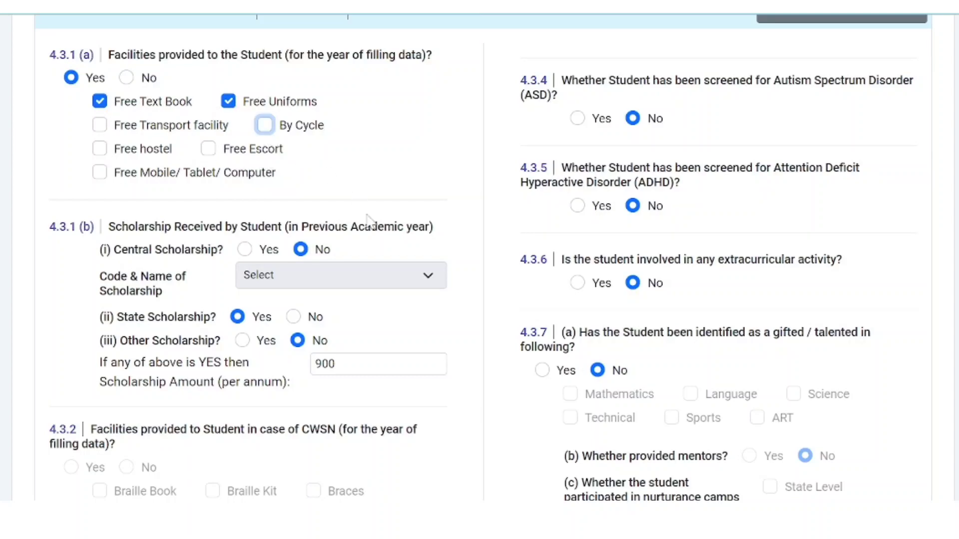
{"action": "scroll", "coordinate": [364, 236], "scroll_direction": "down", "scroll_amount": 1}
{"action": "scroll", "coordinate": [363, 236], "scroll_direction": "down", "scroll_amount": 1}
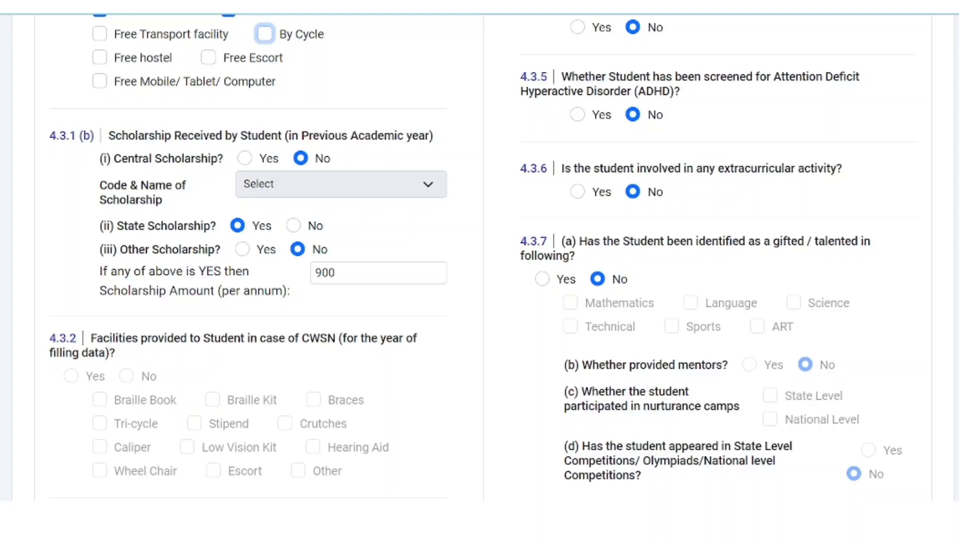
{"action": "double_click", "coordinate": [324, 273]}
{"action": "left_click", "coordinate": [333, 305]}
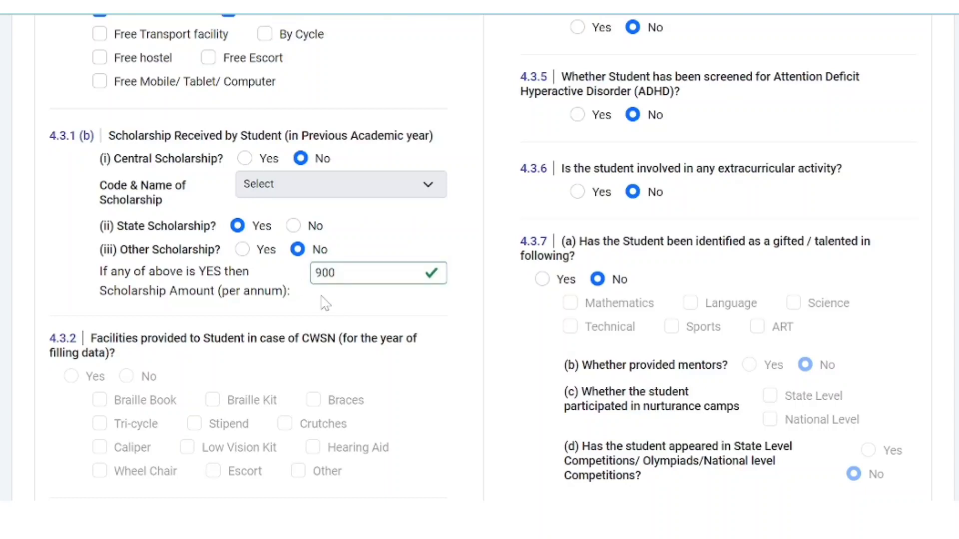
{"action": "scroll", "coordinate": [313, 291], "scroll_direction": "down", "scroll_amount": 2}
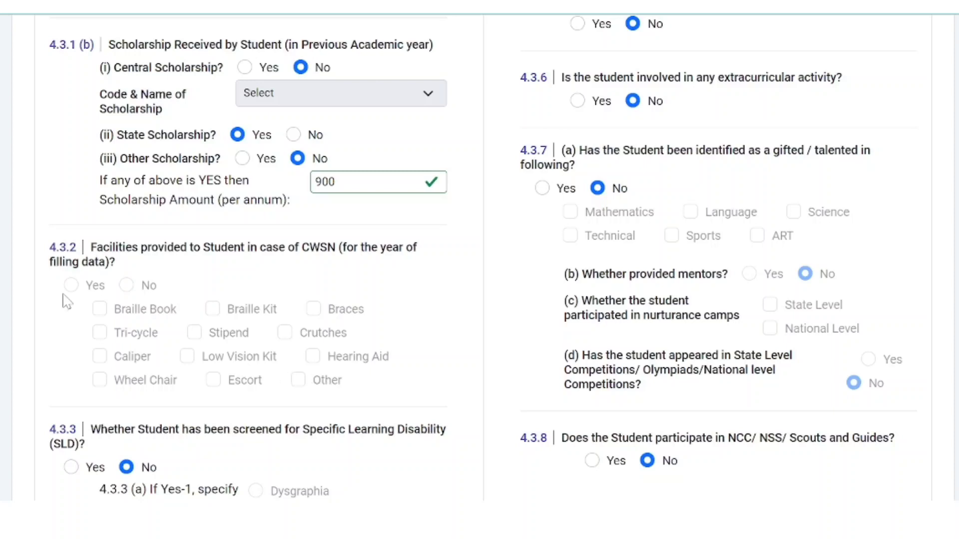
{"action": "scroll", "coordinate": [240, 382], "scroll_direction": "down", "scroll_amount": 3}
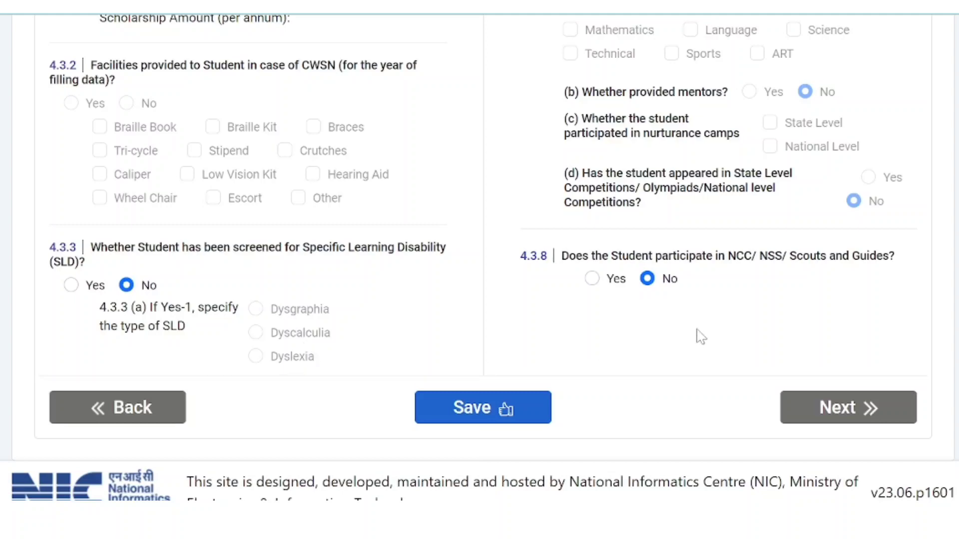
Step: Keep the gifted/talented answer at No, reverting a trial Yes with Science
{"action": "scroll", "coordinate": [681, 337], "scroll_direction": "up", "scroll_amount": 9}
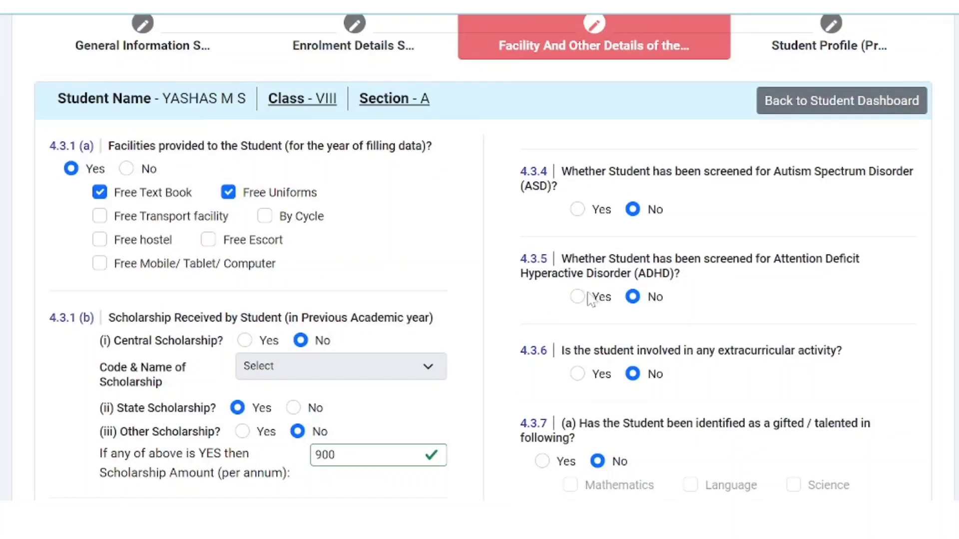
{"action": "scroll", "coordinate": [580, 297], "scroll_direction": "down", "scroll_amount": 2}
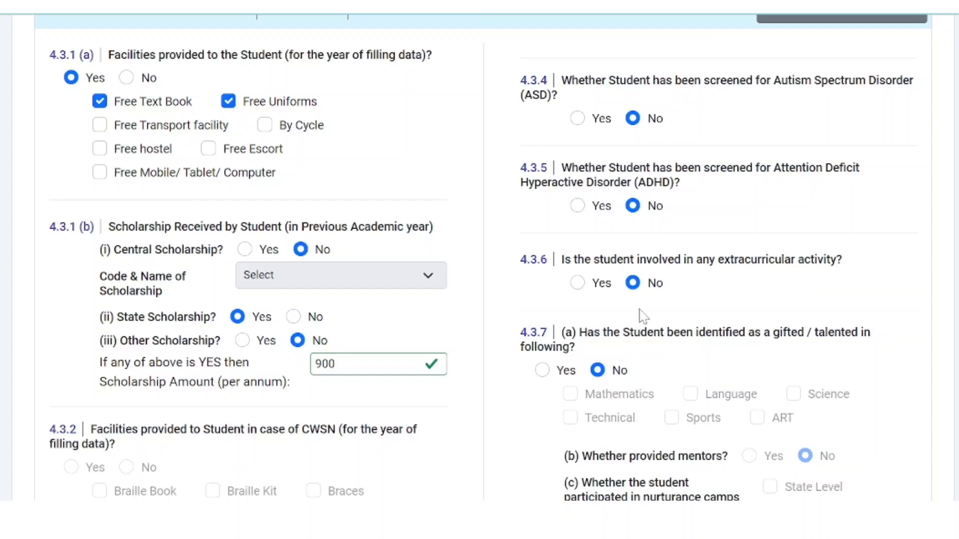
{"action": "scroll", "coordinate": [643, 316], "scroll_direction": "down", "scroll_amount": 2}
{"action": "scroll", "coordinate": [588, 220], "scroll_direction": "down", "scroll_amount": 2}
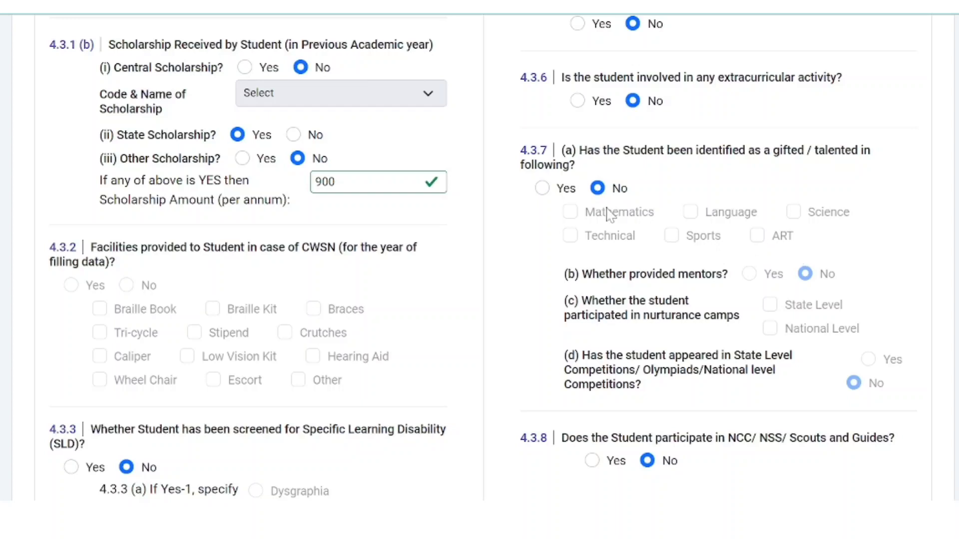
{"action": "left_click", "coordinate": [543, 188]}
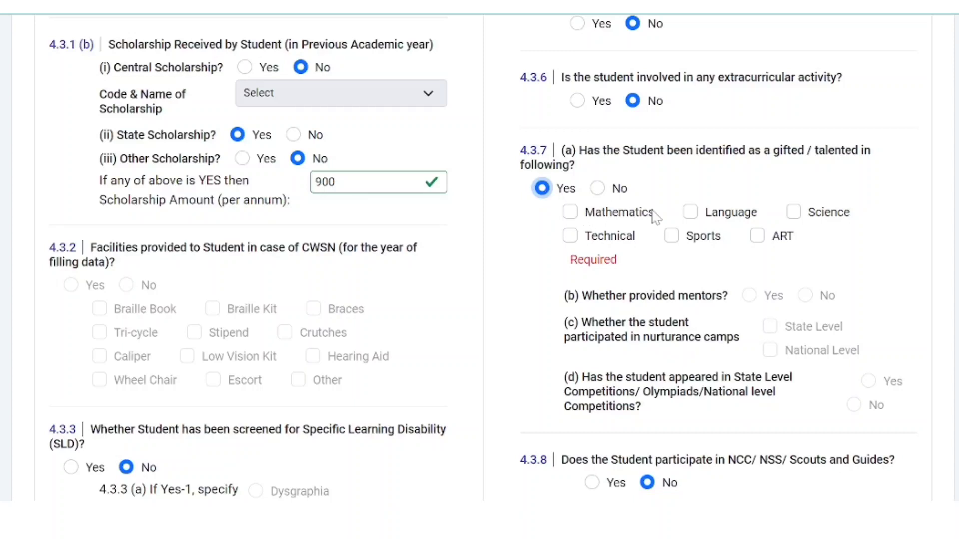
{"action": "left_click", "coordinate": [795, 214]}
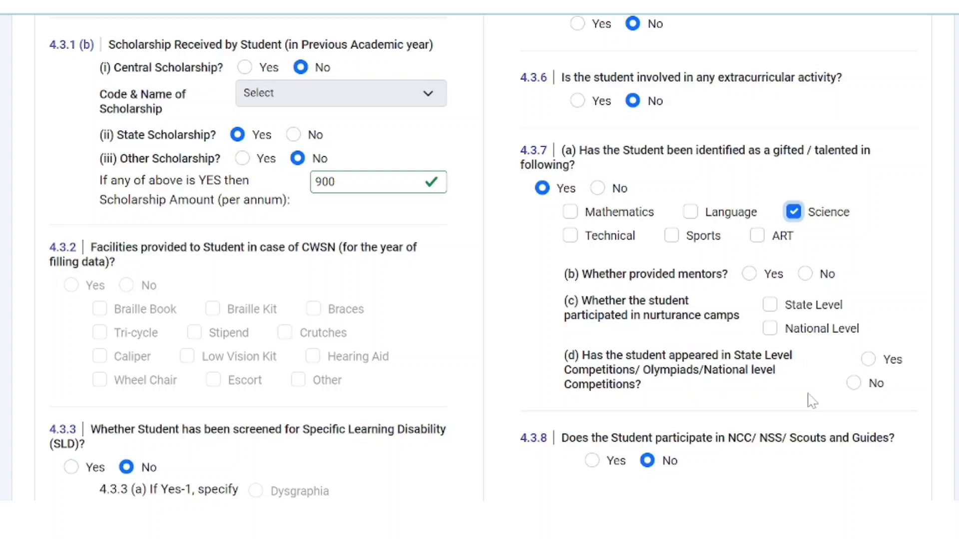
{"action": "left_click", "coordinate": [598, 189]}
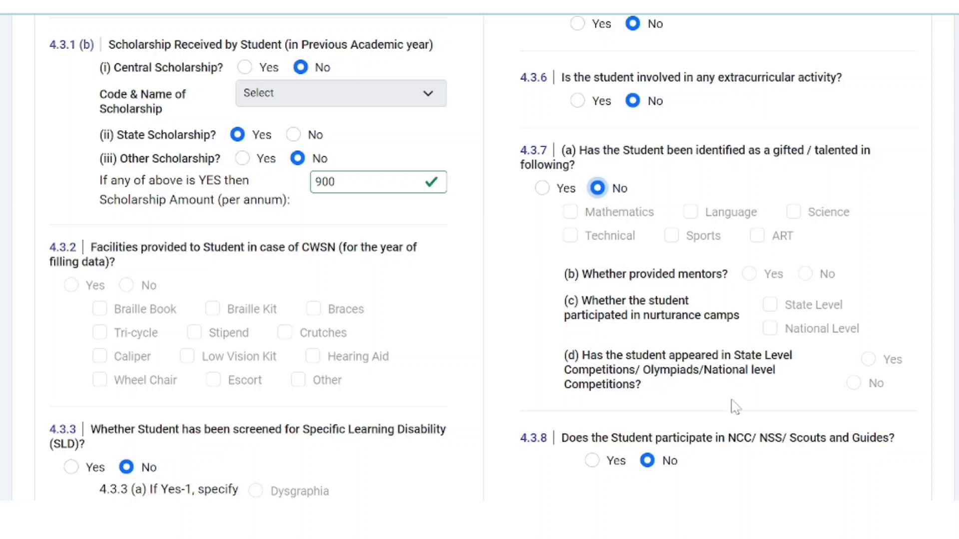
Step: Set 4.3.8 NCC/NSS/Scouts and Guides participation to No
{"action": "scroll", "coordinate": [702, 390], "scroll_direction": "down", "scroll_amount": 2}
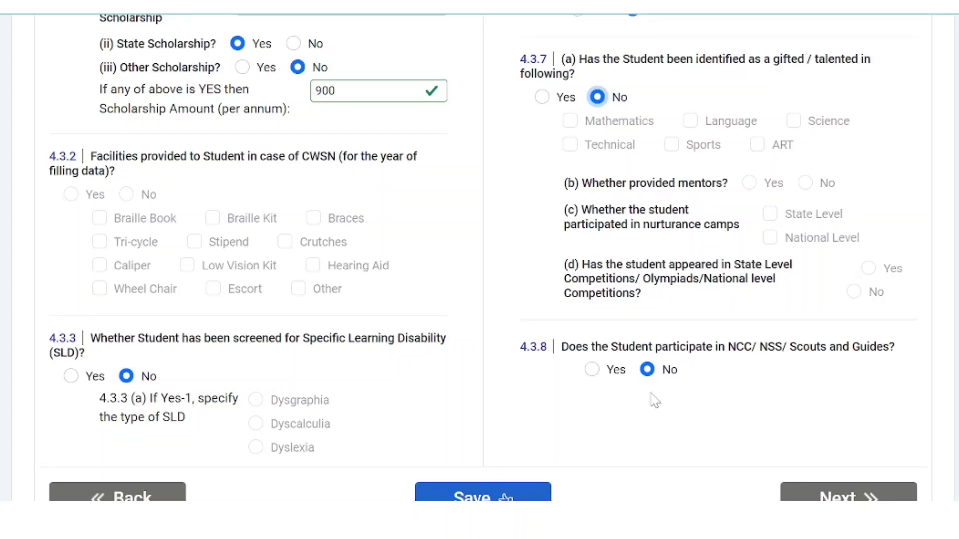
{"action": "left_click", "coordinate": [592, 370]}
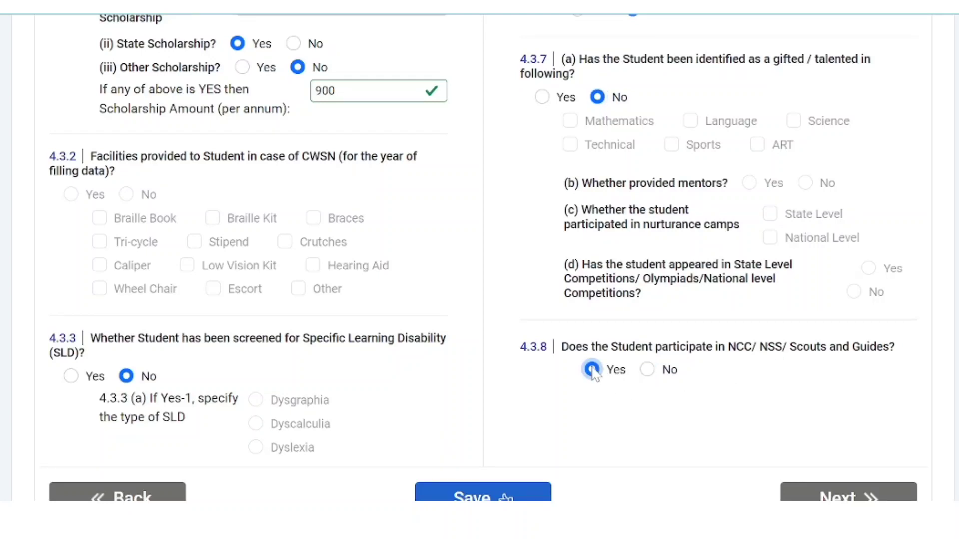
{"action": "left_click", "coordinate": [647, 370]}
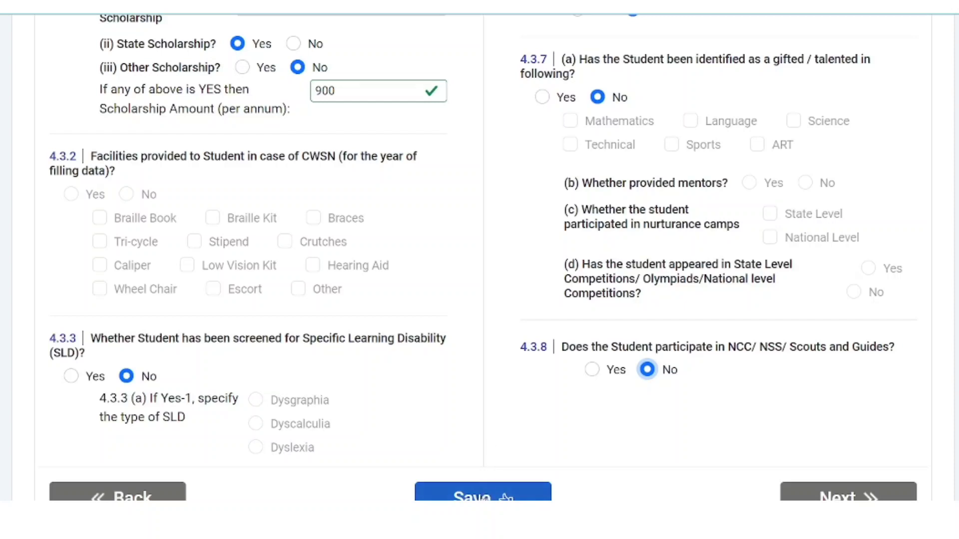
Step: Save the facility details and proceed to the Student Profile (Preview)
{"action": "left_click", "coordinate": [506, 498]}
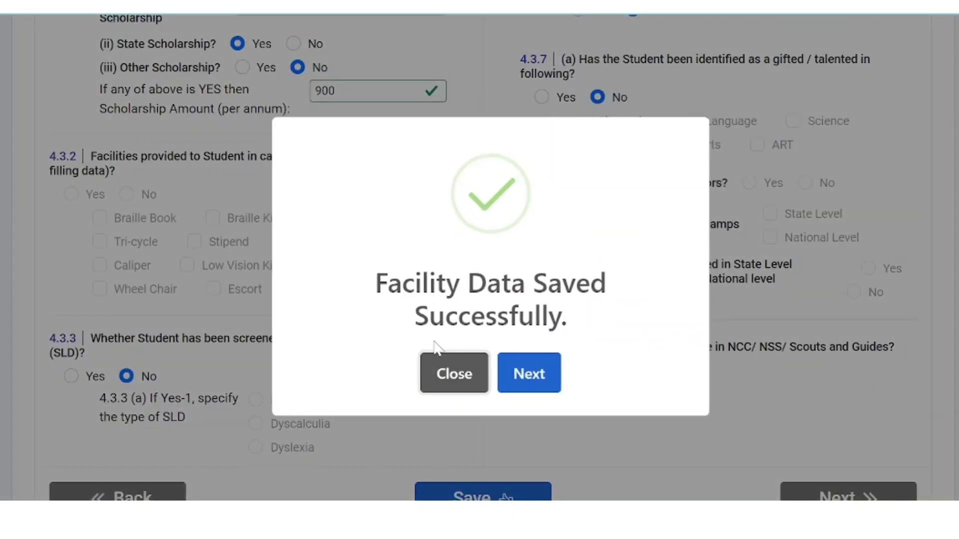
{"action": "left_click", "coordinate": [534, 382]}
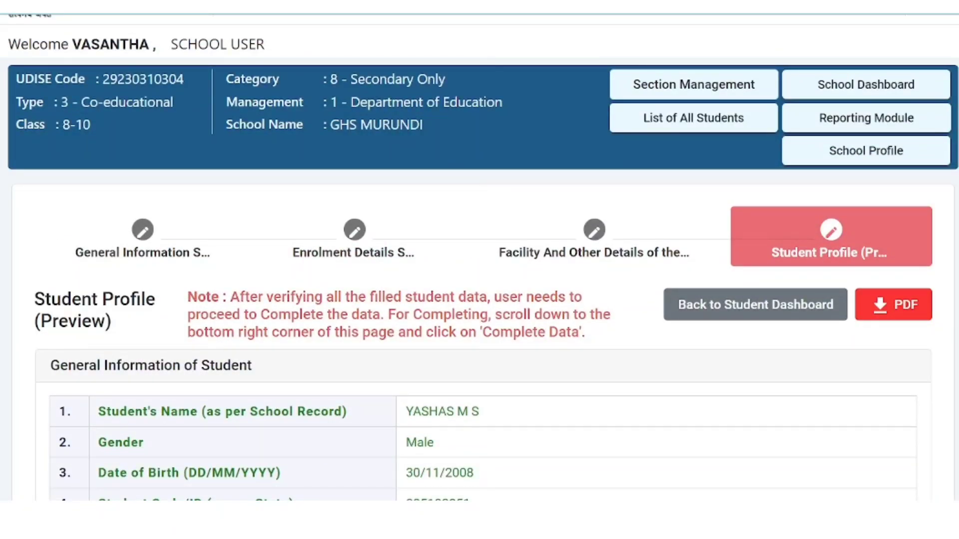
{"action": "scroll", "coordinate": [479, 257], "scroll_direction": "down", "scroll_amount": 4}
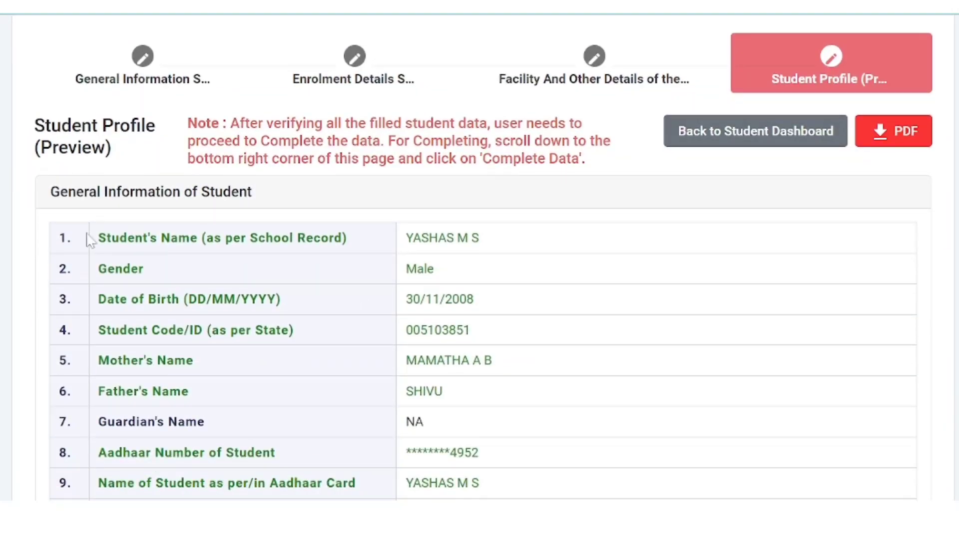
{"action": "scroll", "coordinate": [517, 309], "scroll_direction": "down", "scroll_amount": 4}
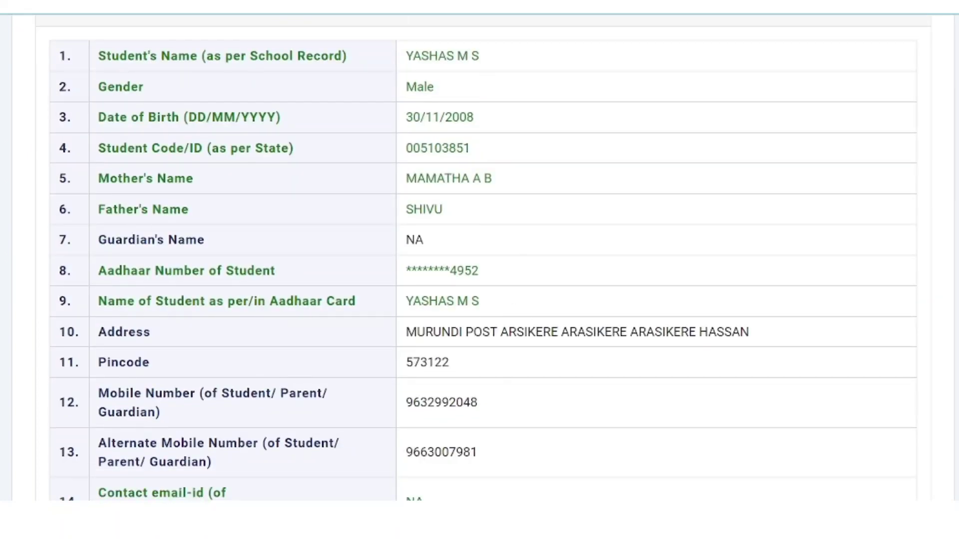
{"action": "scroll", "coordinate": [396, 300], "scroll_direction": "down", "scroll_amount": 15}
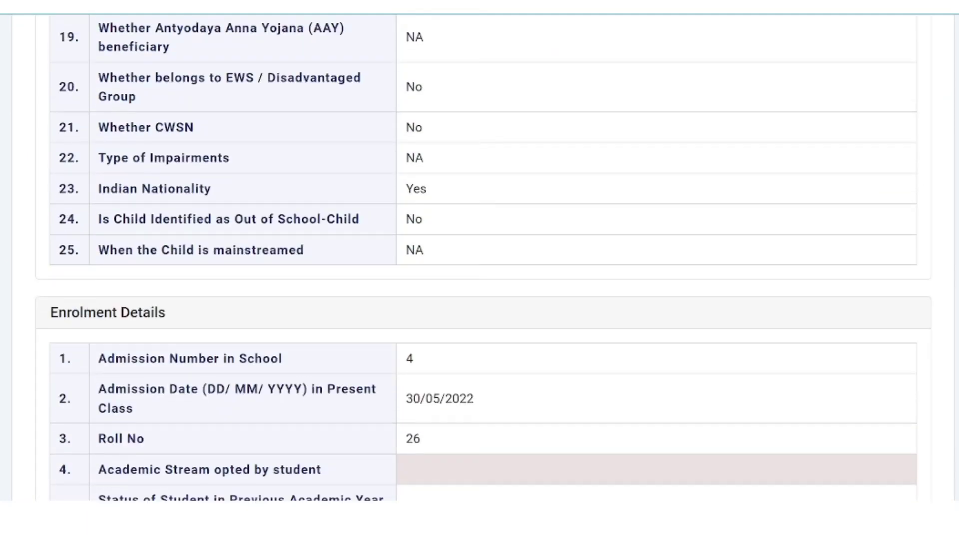
{"action": "scroll", "coordinate": [165, 233], "scroll_direction": "up", "scroll_amount": 18}
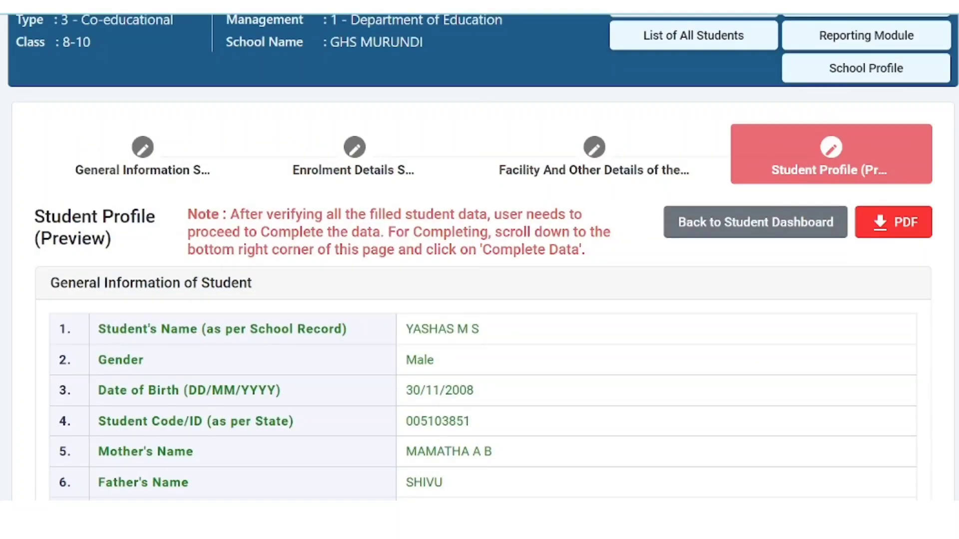
{"action": "scroll", "coordinate": [289, 296], "scroll_direction": "down", "scroll_amount": 20}
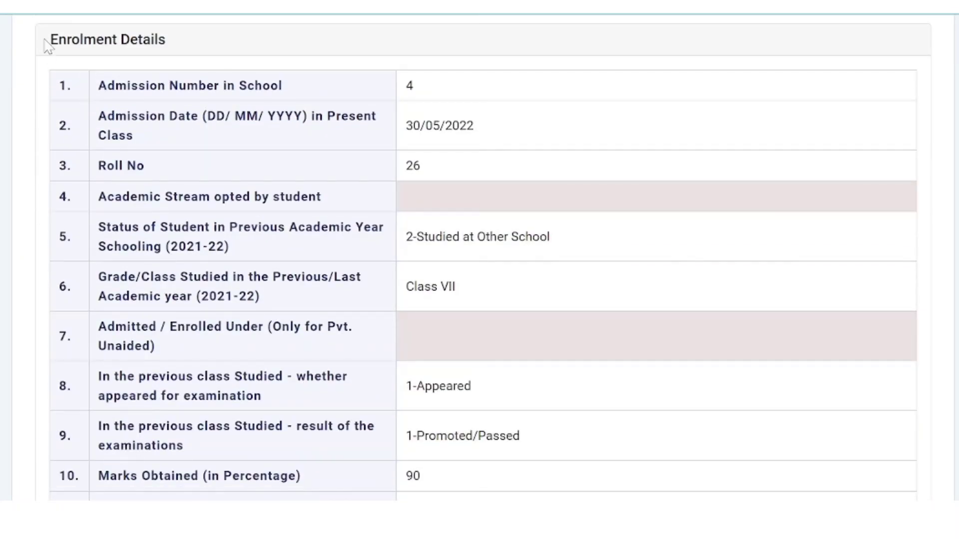
{"action": "scroll", "coordinate": [484, 311], "scroll_direction": "down", "scroll_amount": 5}
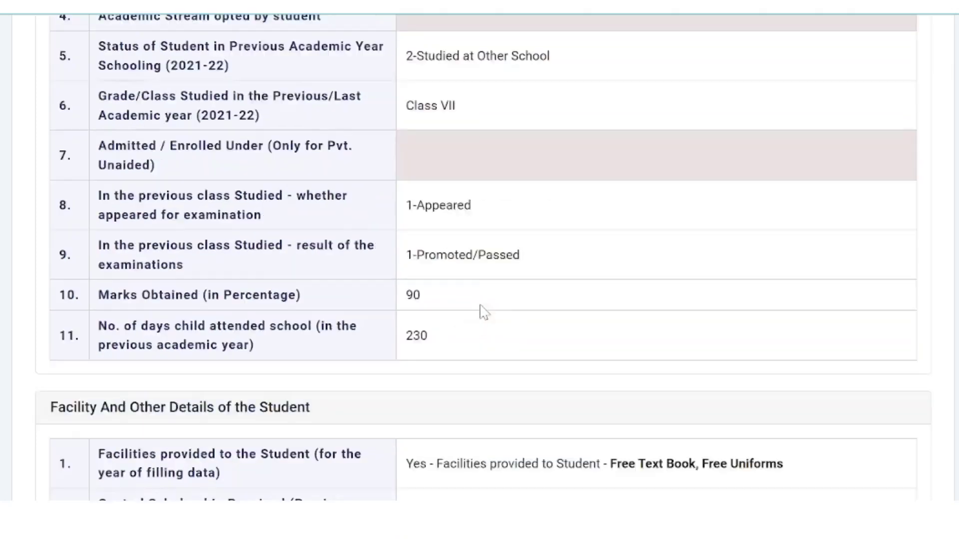
{"action": "scroll", "coordinate": [120, 249], "scroll_direction": "down", "scroll_amount": 2}
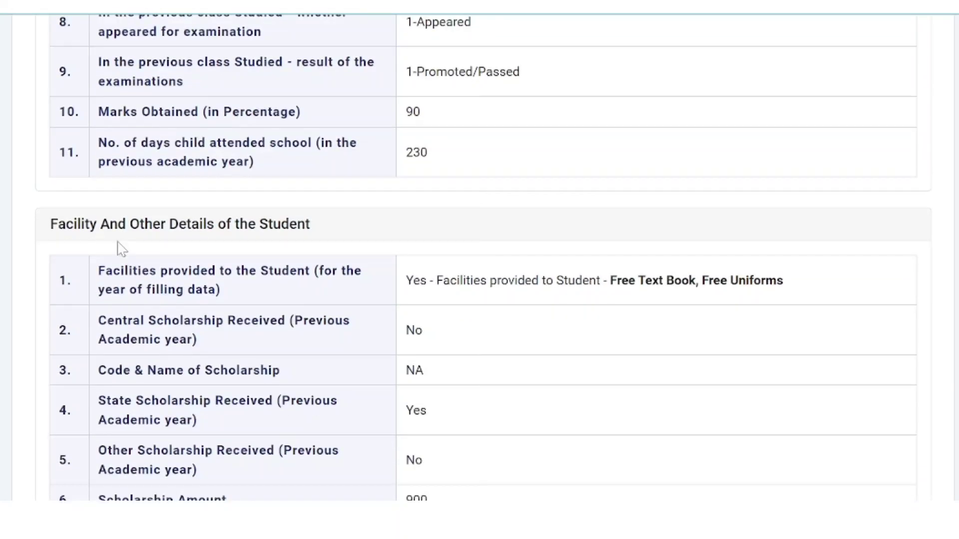
{"action": "scroll", "coordinate": [338, 244], "scroll_direction": "down", "scroll_amount": 13}
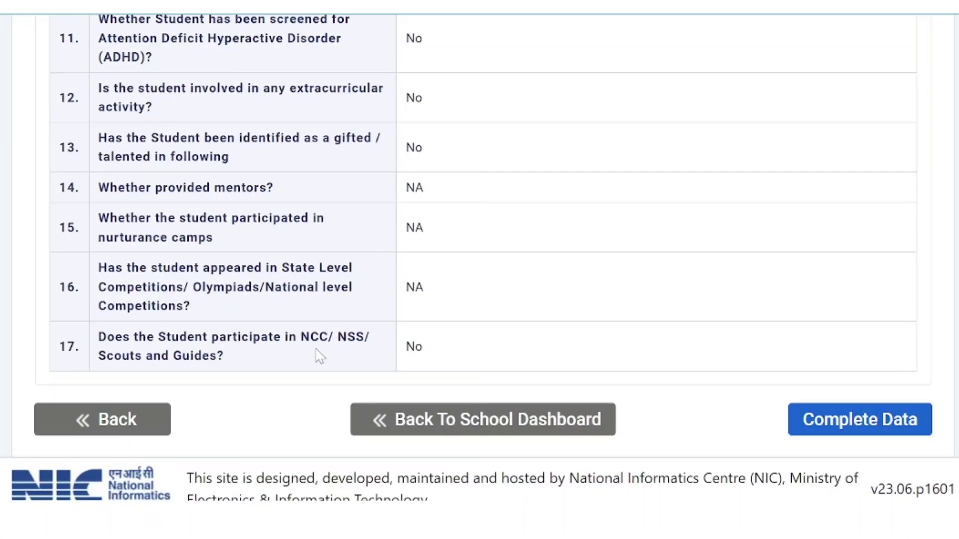
{"action": "scroll", "coordinate": [375, 310], "scroll_direction": "up", "scroll_amount": 20}
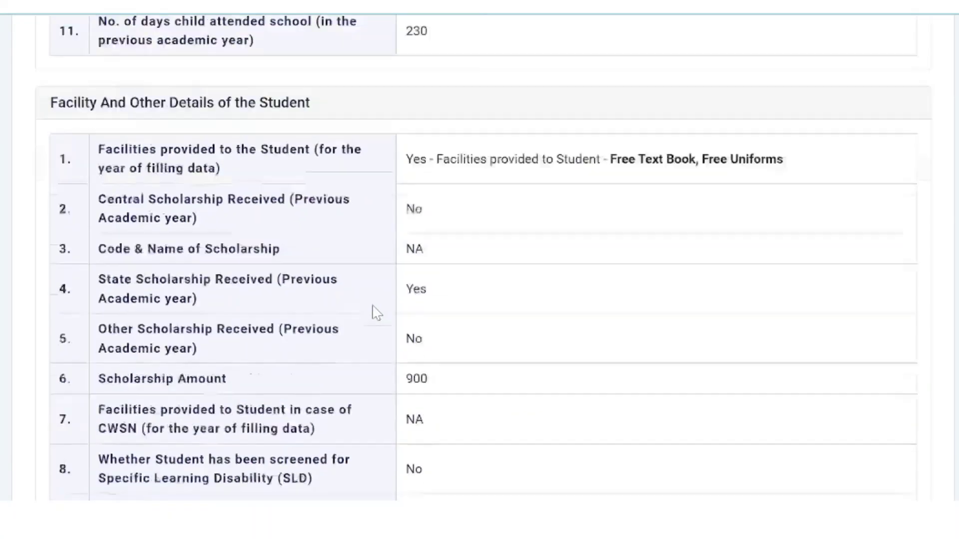
{"action": "scroll", "coordinate": [375, 311], "scroll_direction": "up", "scroll_amount": 10}
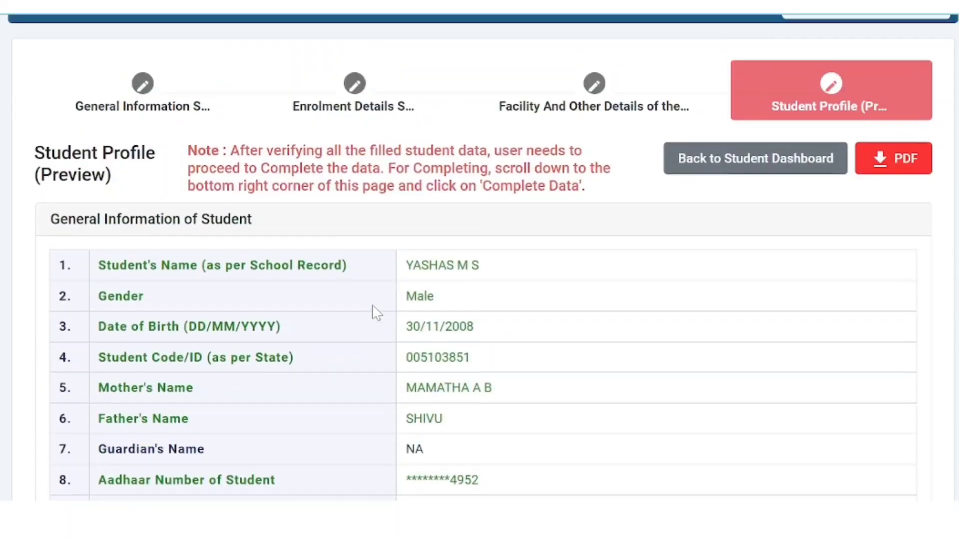
{"action": "left_click", "coordinate": [910, 169]}
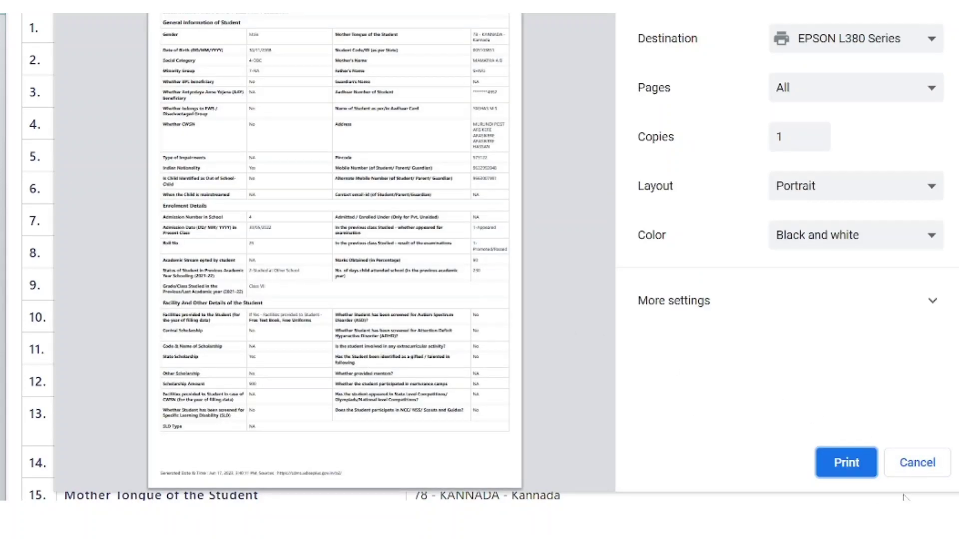
{"action": "left_click", "coordinate": [925, 465]}
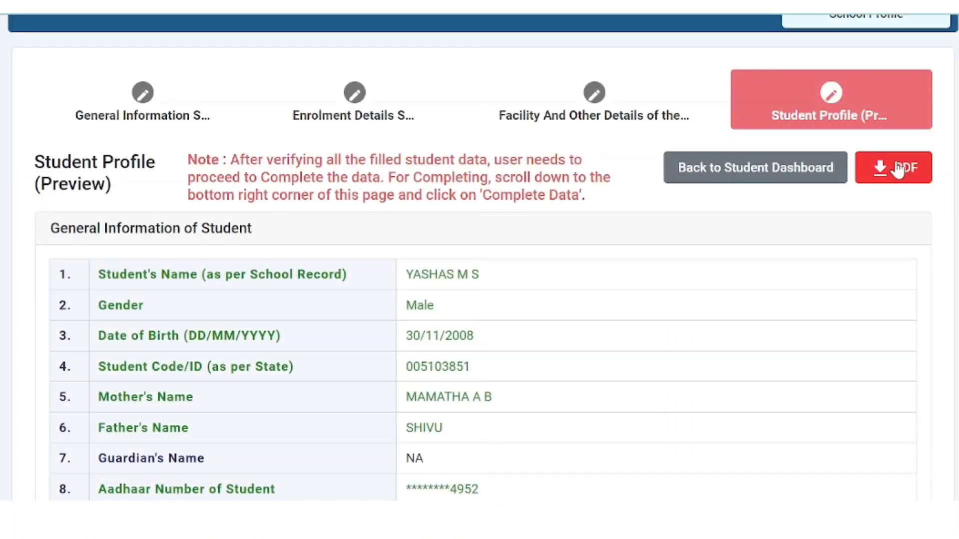
{"action": "left_click", "coordinate": [899, 168]}
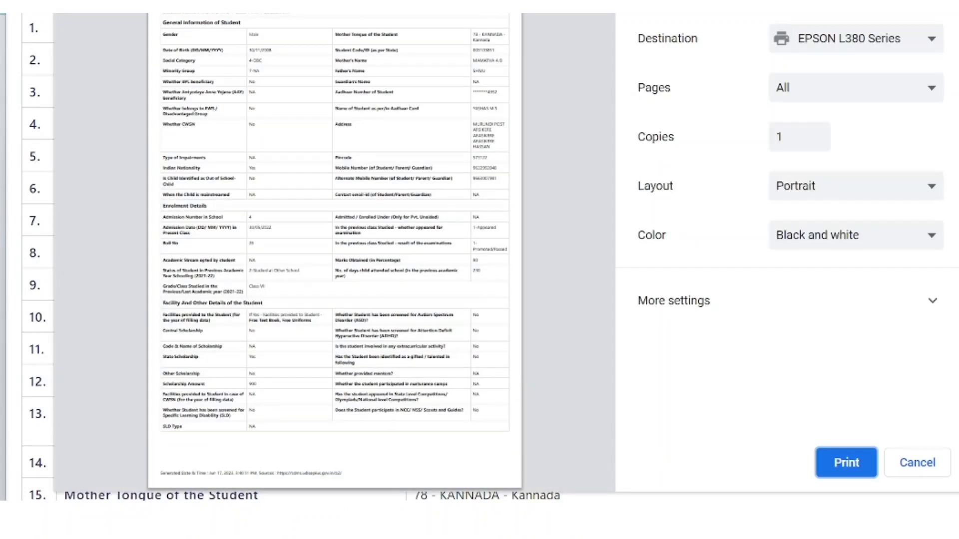
{"action": "left_click", "coordinate": [935, 473]}
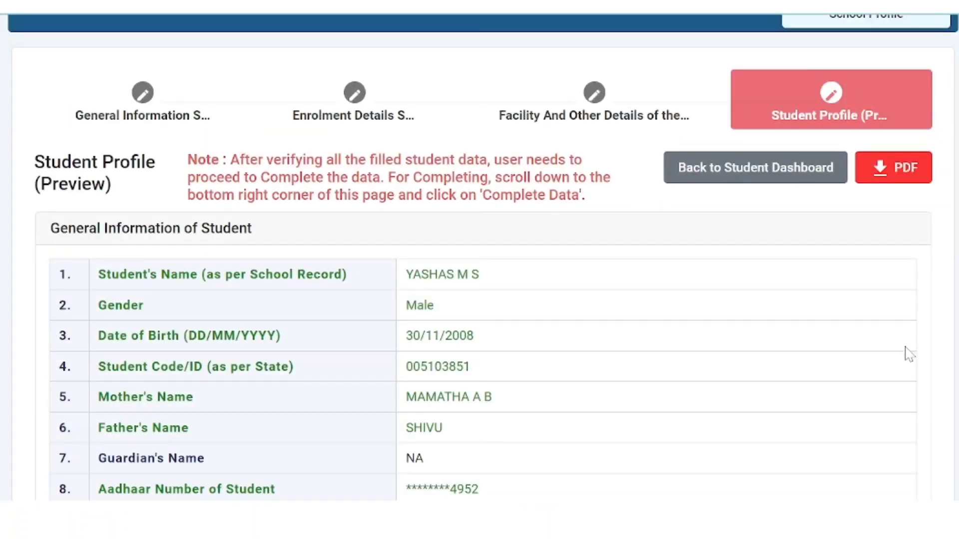
Step: Mark the student's data Complete, confirm both prompts, and return to the School Dashboard
{"action": "scroll", "coordinate": [852, 420], "scroll_direction": "down", "scroll_amount": 20}
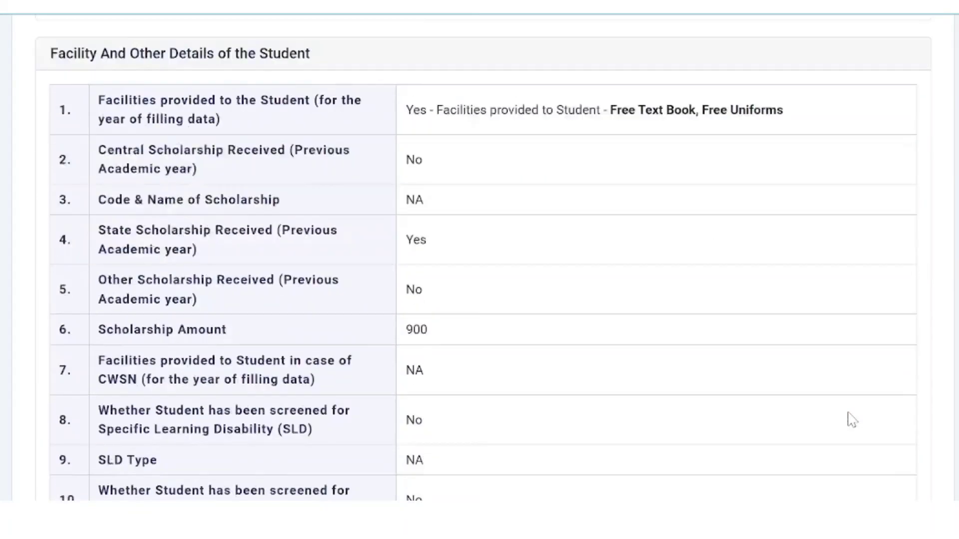
{"action": "scroll", "coordinate": [853, 420], "scroll_direction": "down", "scroll_amount": 10}
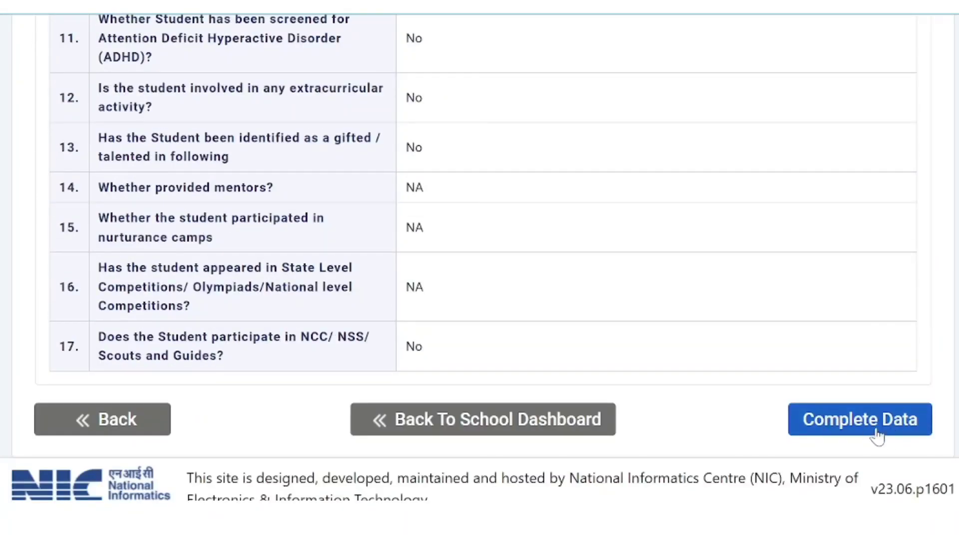
{"action": "left_click", "coordinate": [858, 427]}
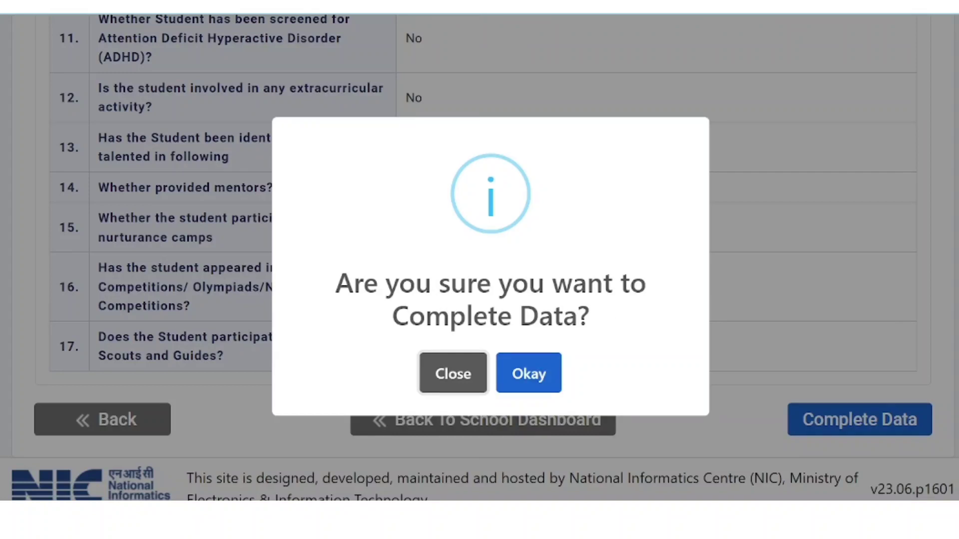
{"action": "left_click", "coordinate": [522, 376]}
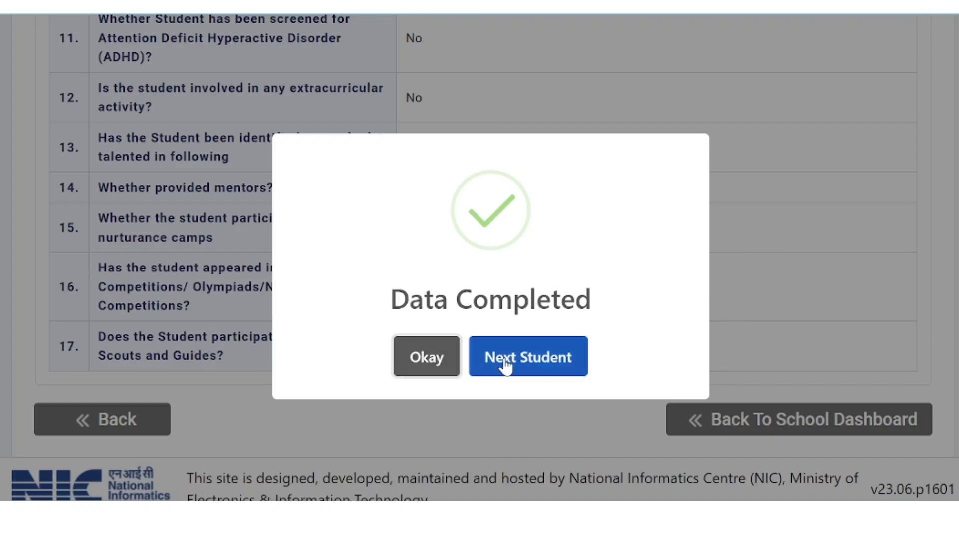
{"action": "left_click", "coordinate": [432, 367]}
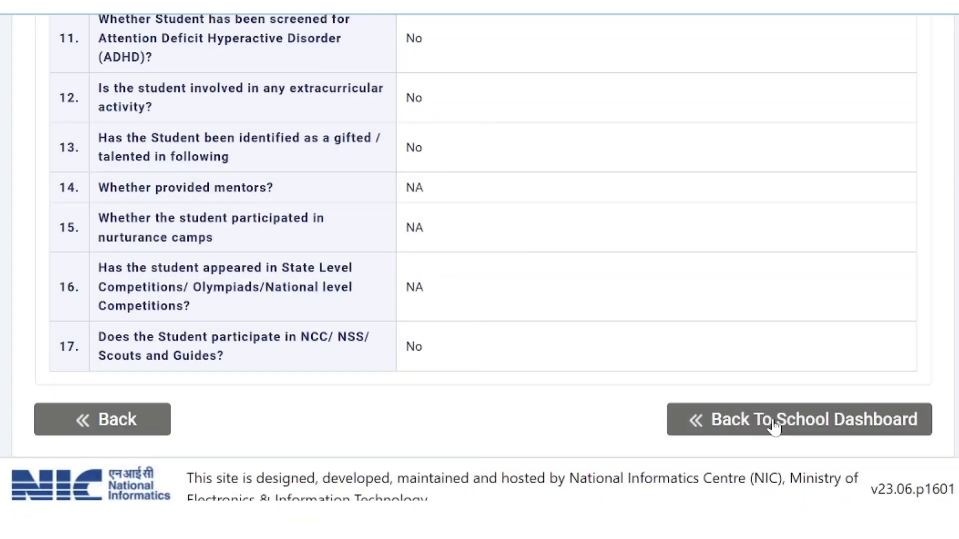
{"action": "left_click", "coordinate": [800, 428]}
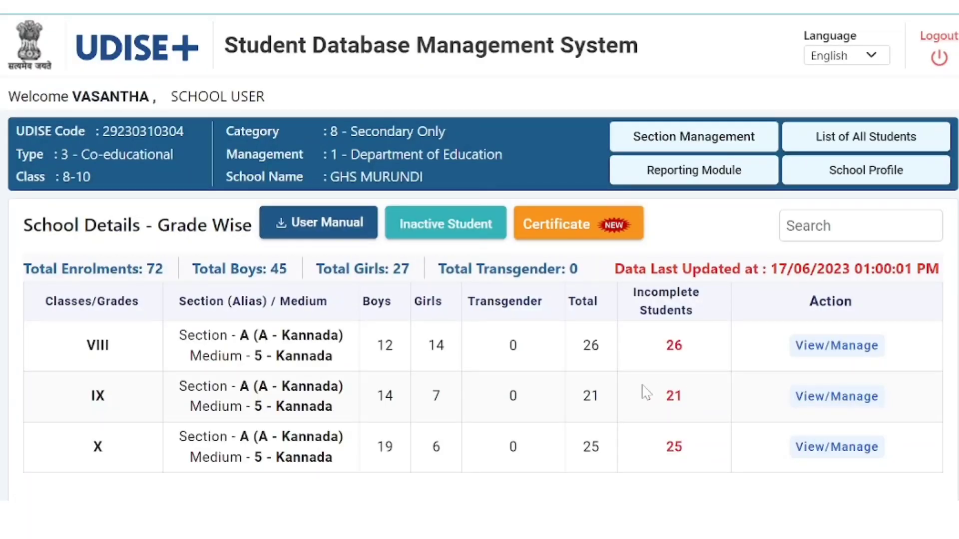
Step: Open the Class VIII student list and scroll to the student's Completed entry
{"action": "scroll", "coordinate": [645, 392], "scroll_direction": "down", "scroll_amount": 2}
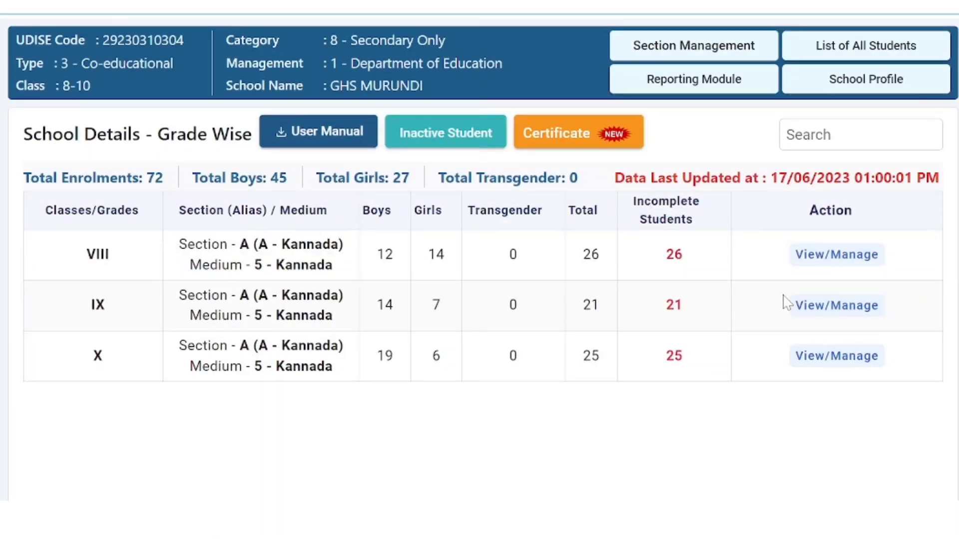
{"action": "left_click", "coordinate": [833, 255]}
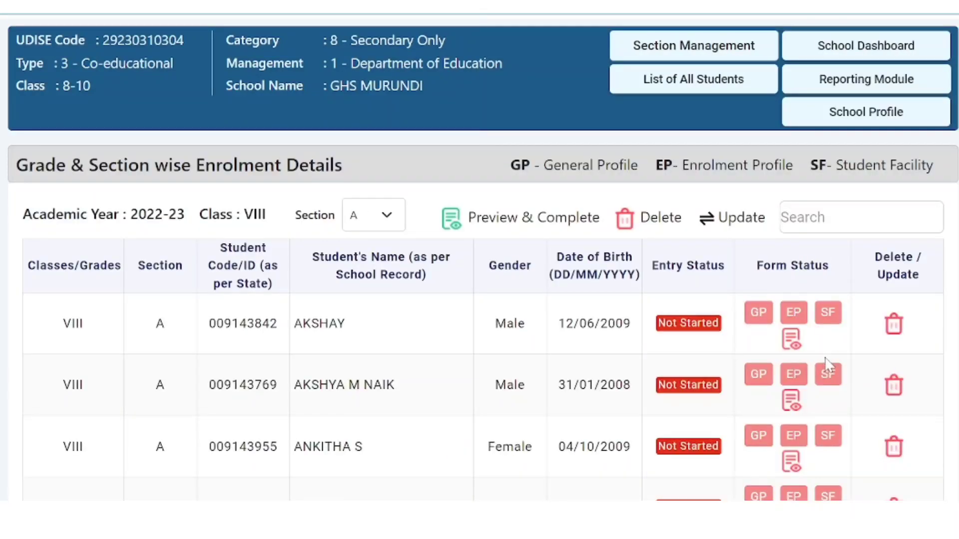
{"action": "scroll", "coordinate": [480, 257], "scroll_direction": "down", "scroll_amount": 20}
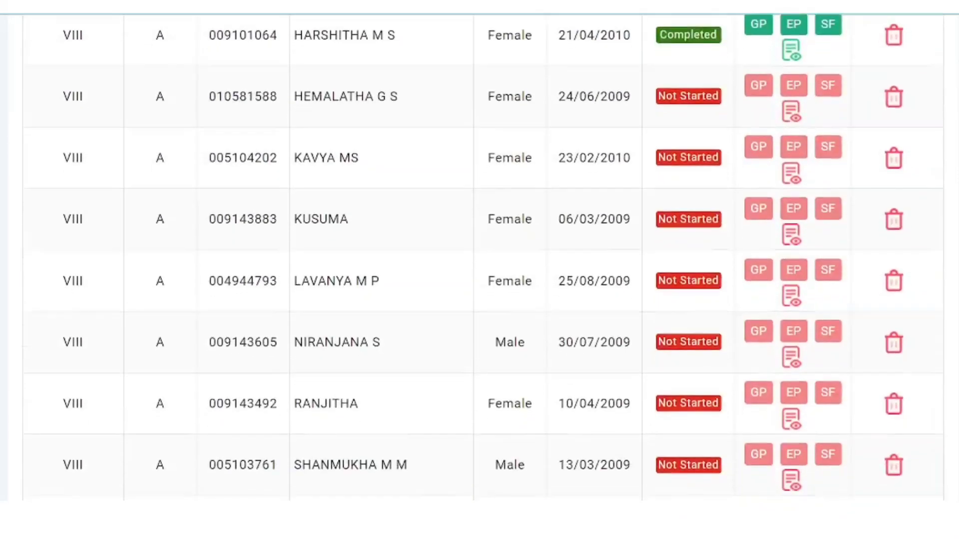